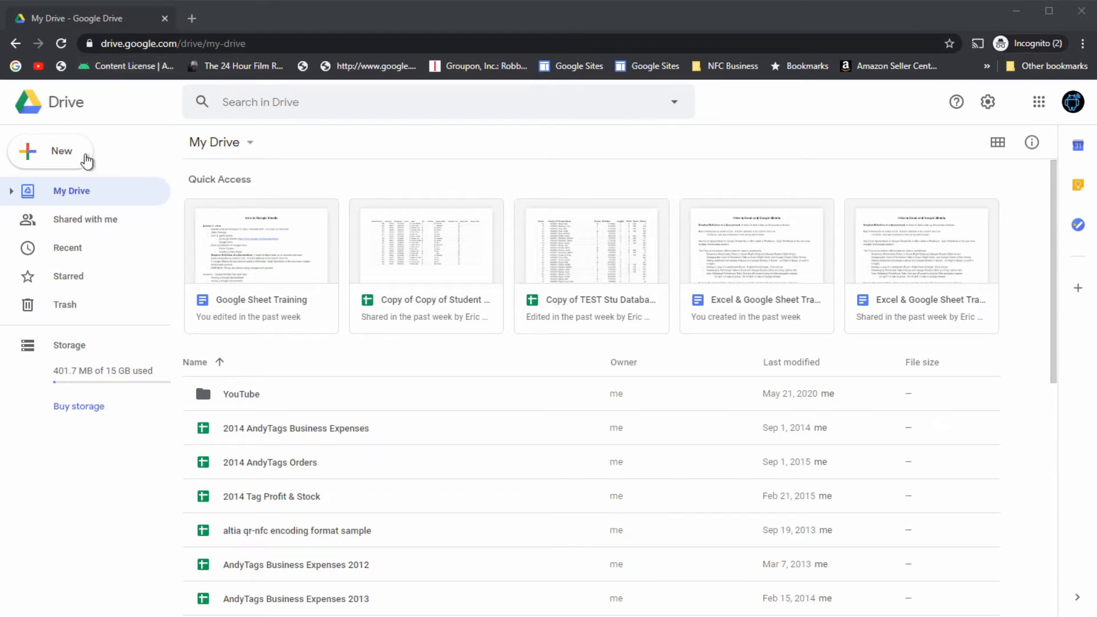
Create a new Google Sheets spreadsheet in My Drive and name it "Google Spreadsheets Lesson 2".
{"action": "left_click", "coordinate": [87, 161]}
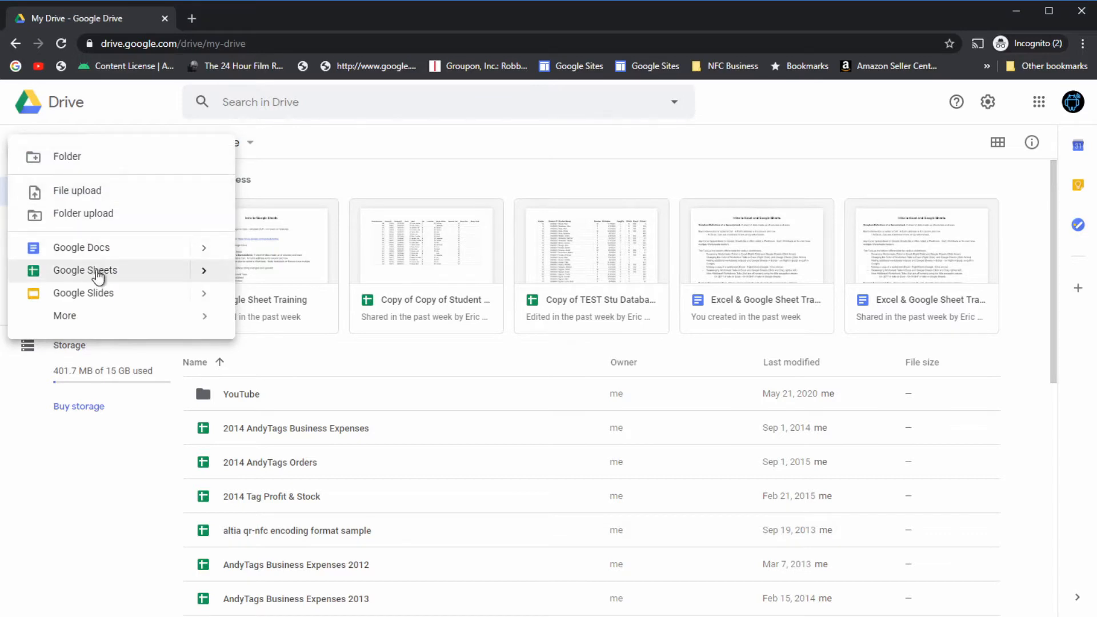
{"action": "left_click", "coordinate": [98, 276]}
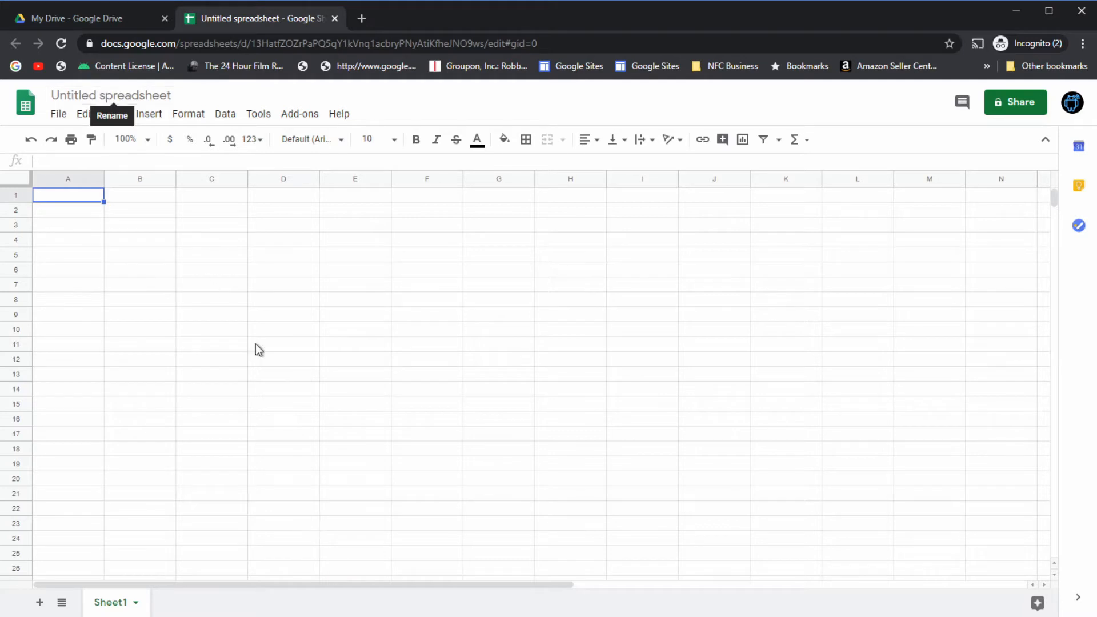
{"action": "left_click", "coordinate": [152, 97]}
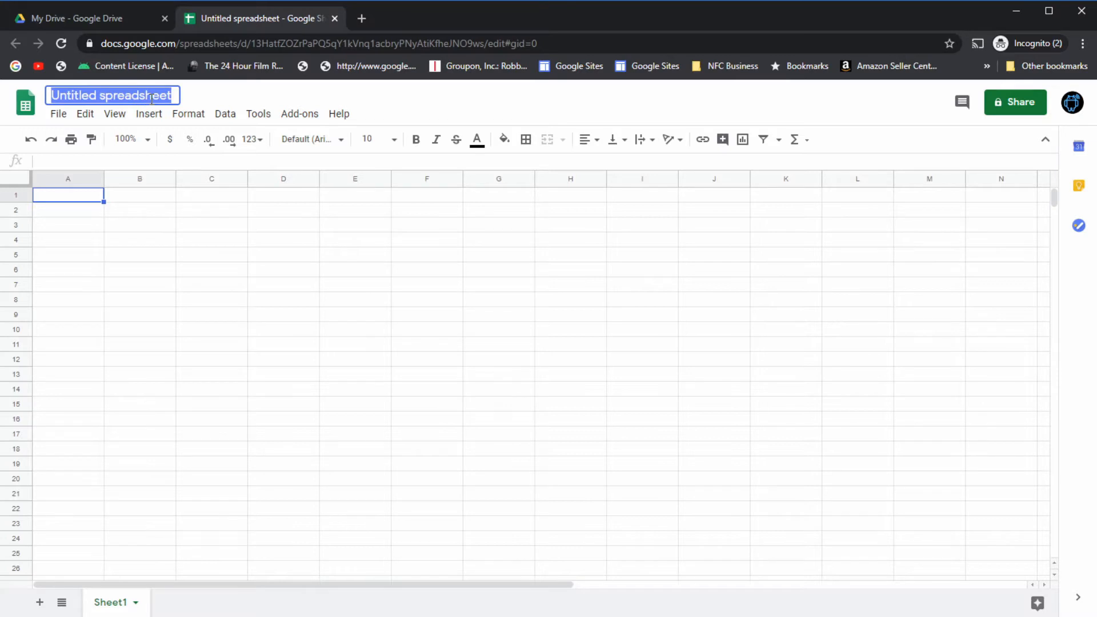
{"action": "type", "text": "Googl"}
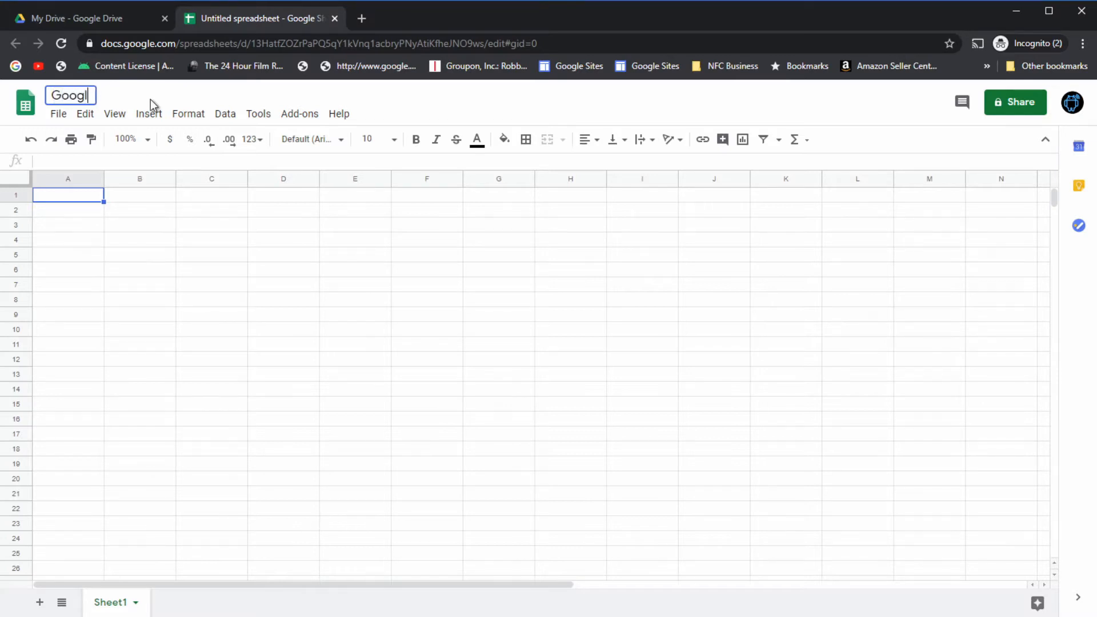
{"action": "type", "text": "e Shrea"}
{"action": "key", "text": "BackSpace"}
{"action": "key", "text": "BackSpace"}
{"action": "type", "text": "pread"}
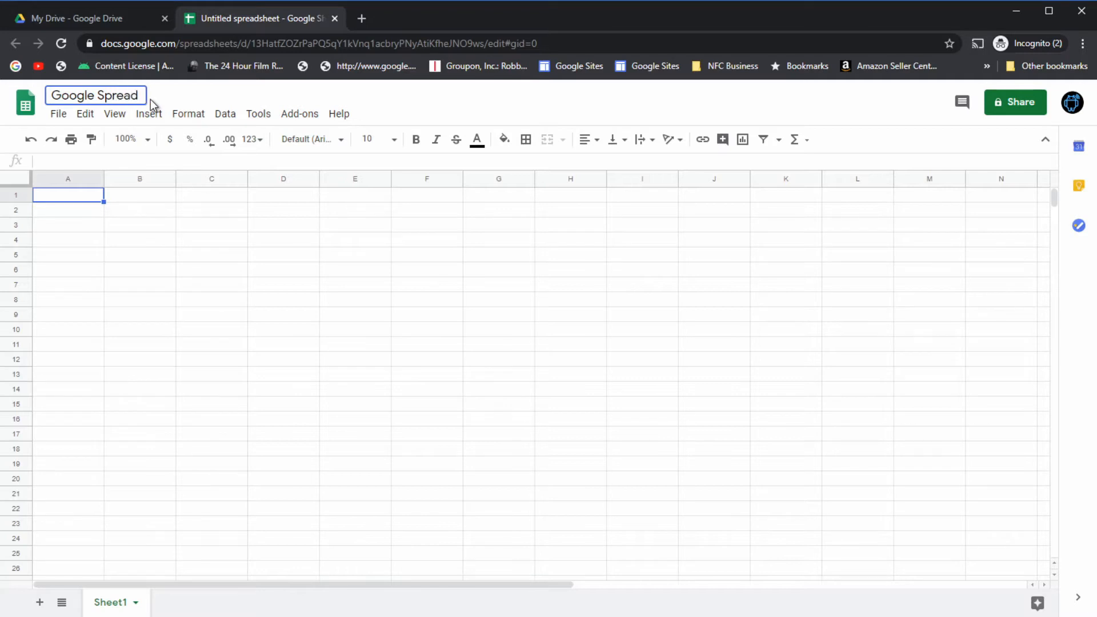
{"action": "type", "text": "sheets le"}
{"action": "key", "text": "BackSpace"}
{"action": "key", "text": "BackSpace"}
{"action": "type", "text": "Lesson "}
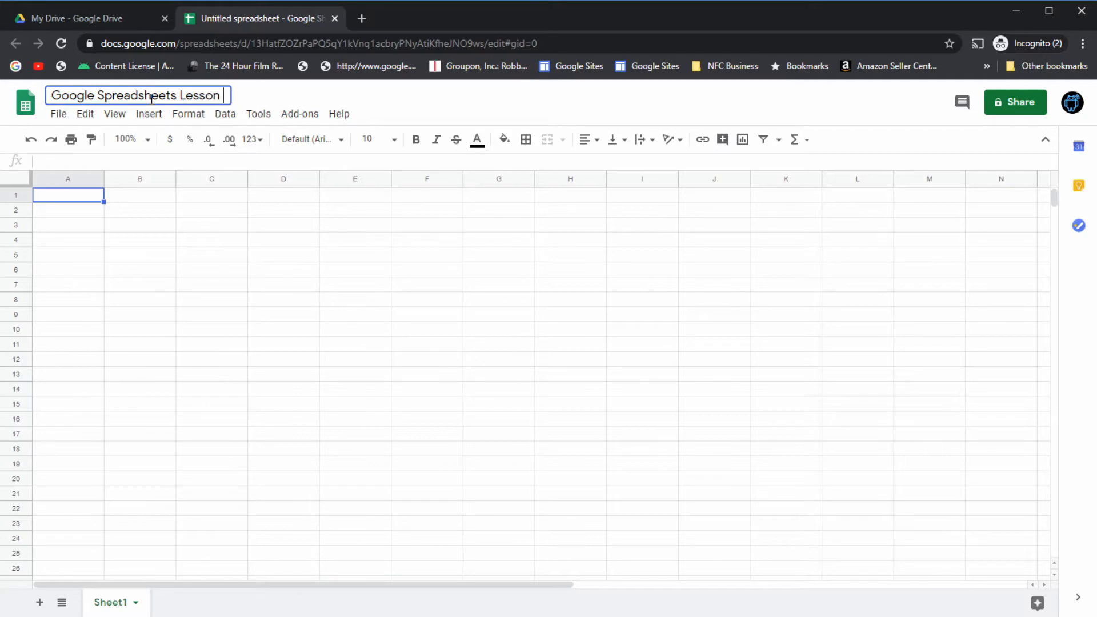
{"action": "type", "text": "2"}
{"action": "key", "text": "Return"}
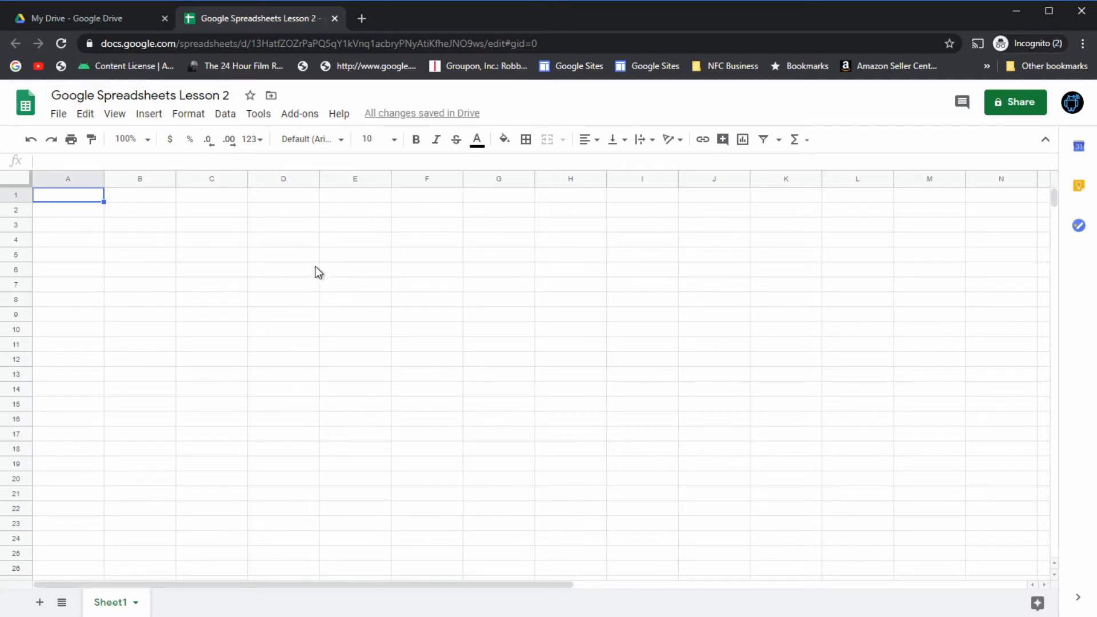
{"action": "left_click", "coordinate": [182, 95]}
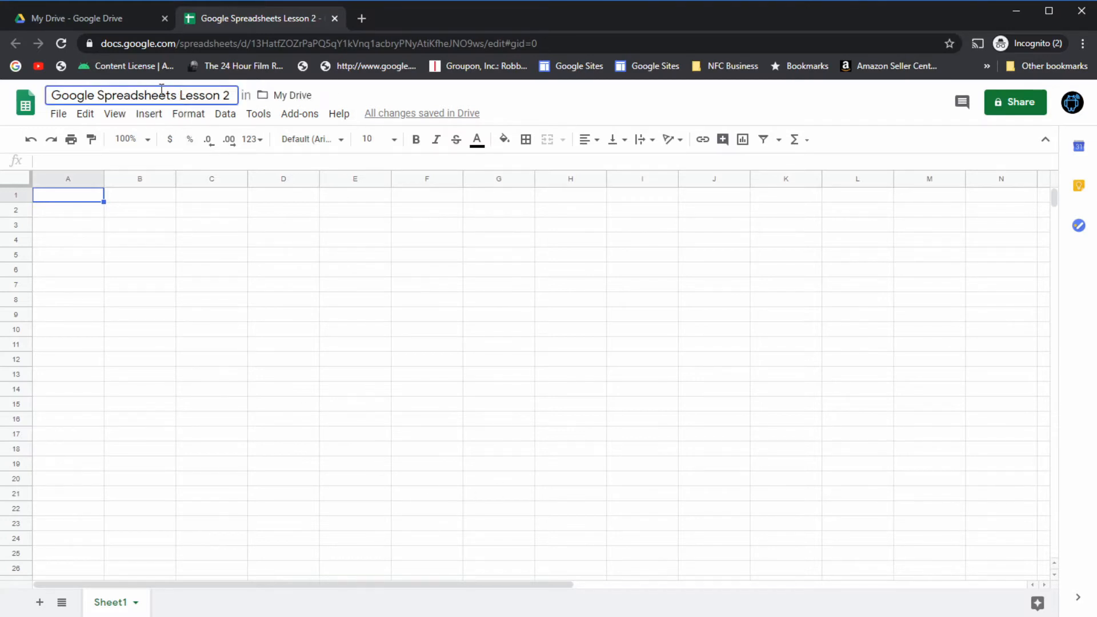
{"action": "left_click_drag", "start_coordinate": [139, 95], "coordinate": [179, 104]}
{"action": "left_click", "coordinate": [125, 94]}
{"action": "left_click", "coordinate": [206, 225]}
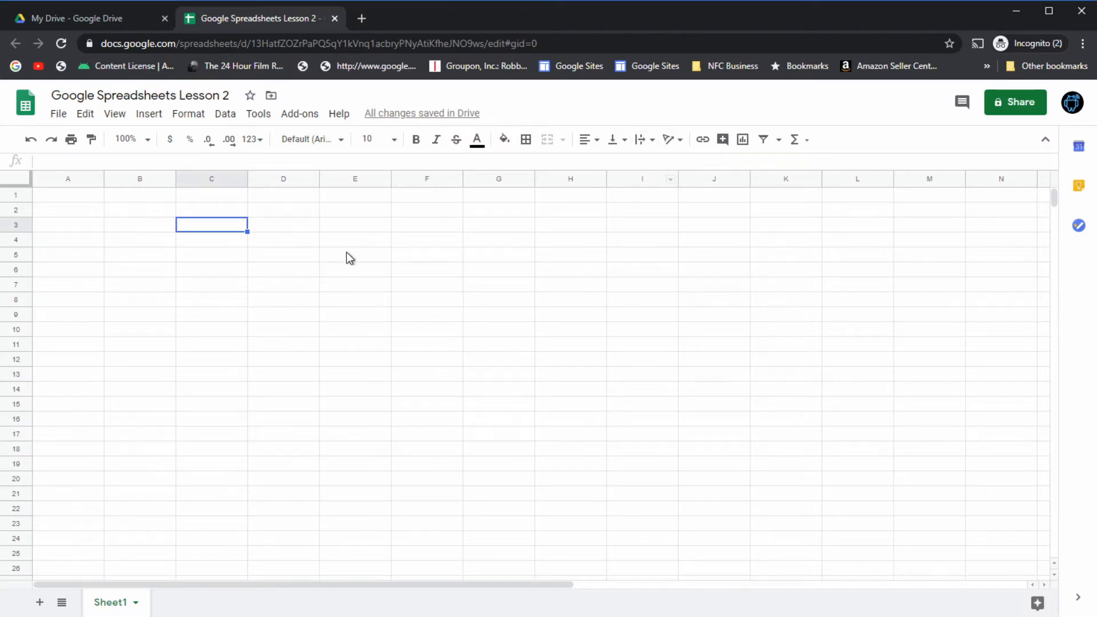
Look for the Google Spreadsheets Lesson 2 file in the My Drive file list and return to the spreadsheet.
{"action": "left_click", "coordinate": [98, 17]}
{"action": "scroll", "coordinate": [471, 522], "scroll_direction": "down", "scroll_amount": 4}
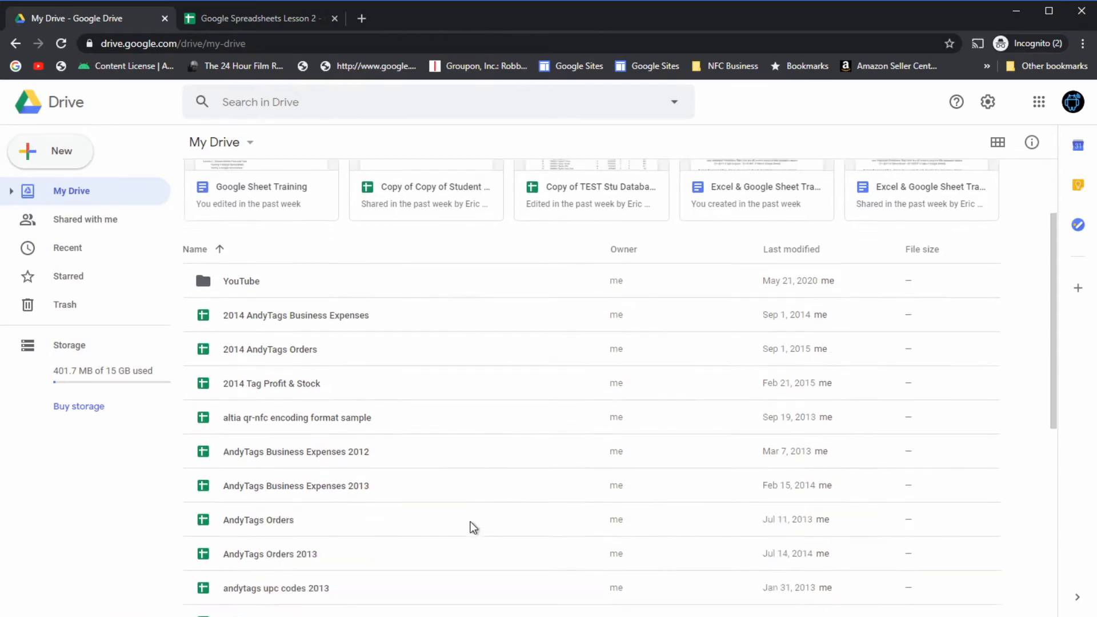
{"action": "scroll", "coordinate": [458, 501], "scroll_direction": "down", "scroll_amount": 2}
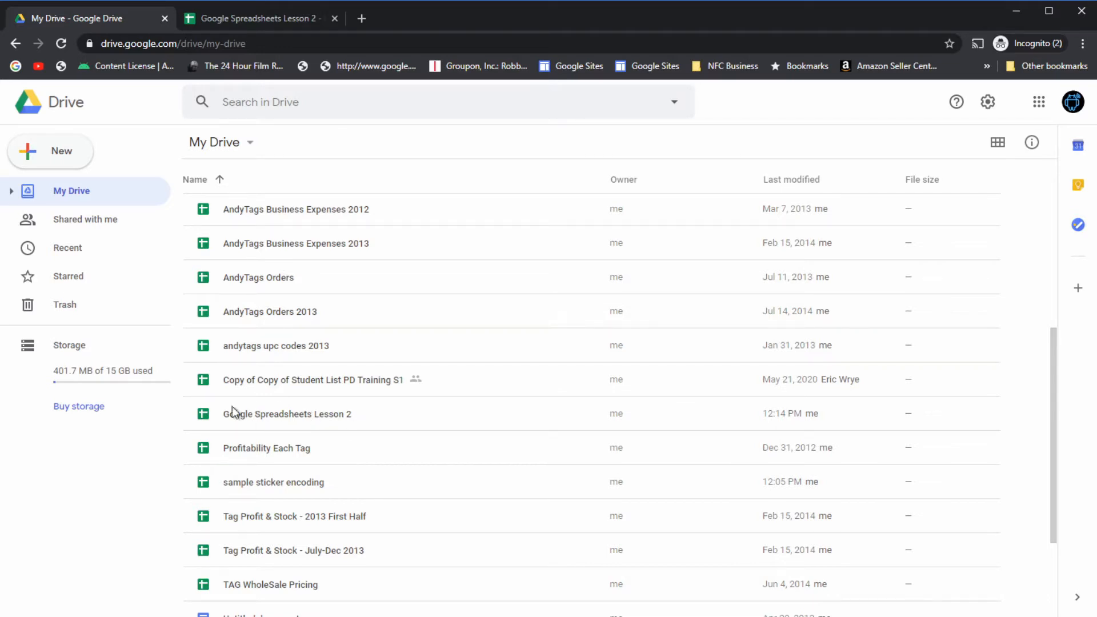
{"action": "scroll", "coordinate": [339, 445], "scroll_direction": "up", "scroll_amount": 5}
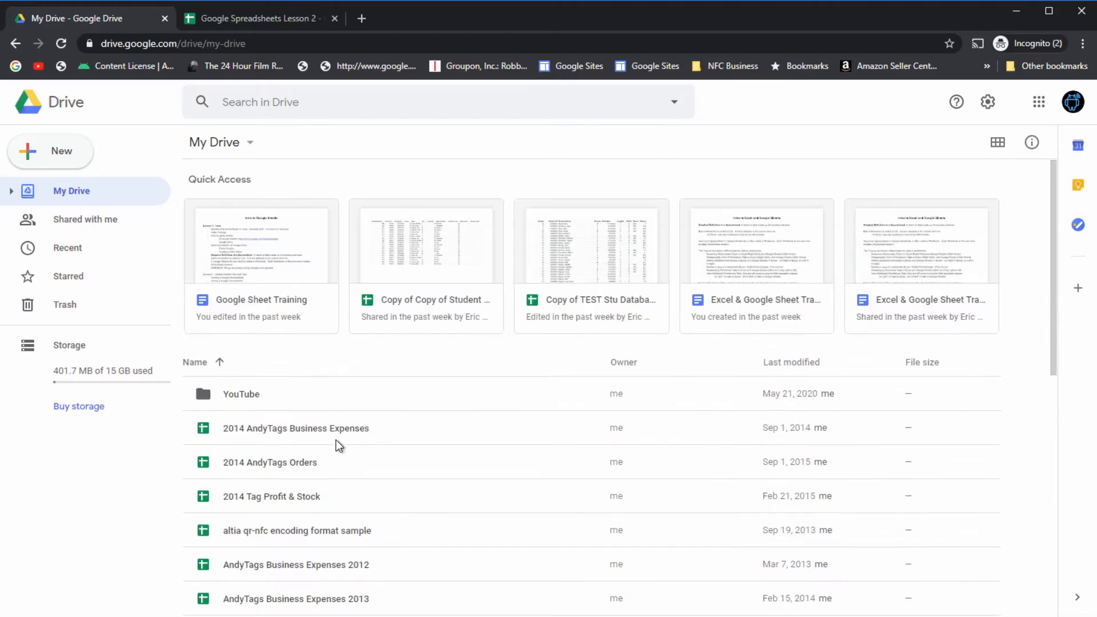
{"action": "scroll", "coordinate": [360, 460], "scroll_direction": "down", "scroll_amount": 2}
{"action": "scroll", "coordinate": [358, 511], "scroll_direction": "down", "scroll_amount": 7}
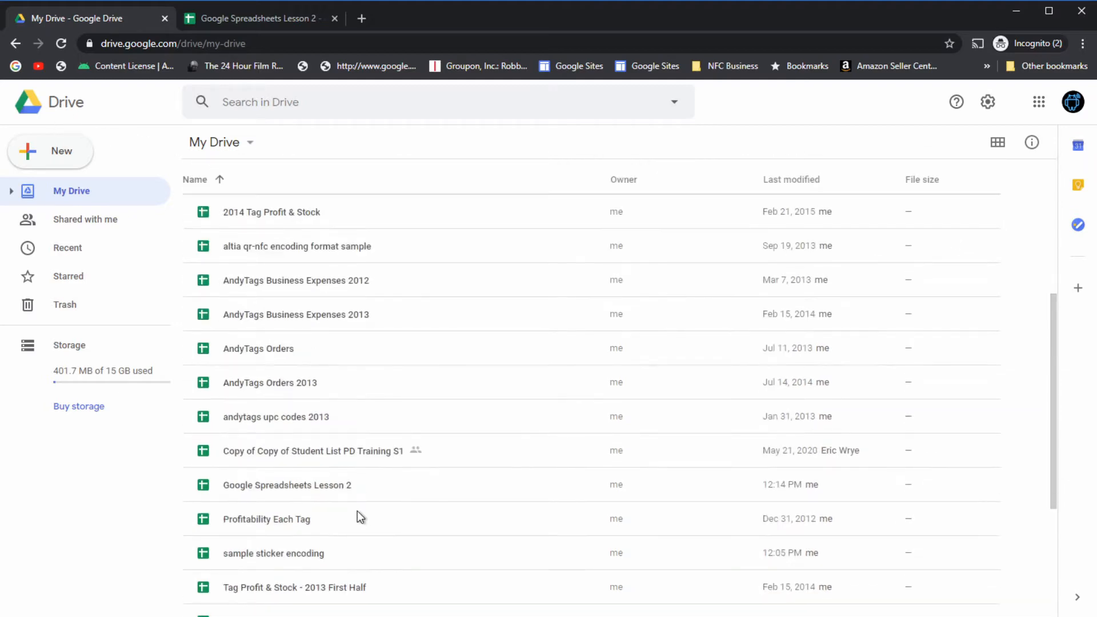
{"action": "scroll", "coordinate": [372, 515], "scroll_direction": "up", "scroll_amount": 9}
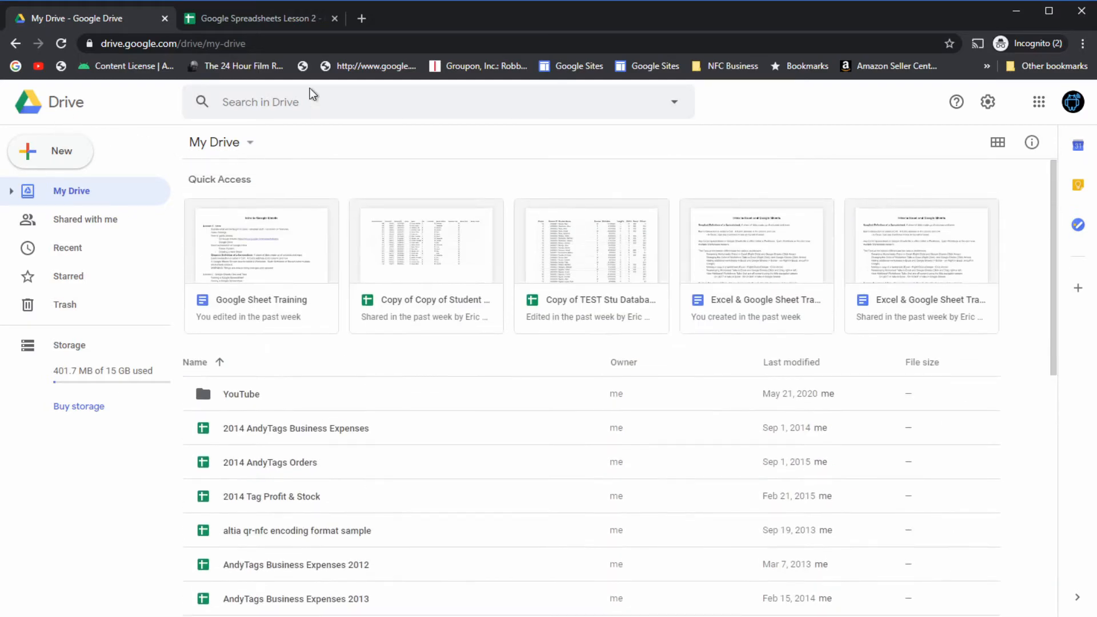
{"action": "left_click", "coordinate": [286, 23]}
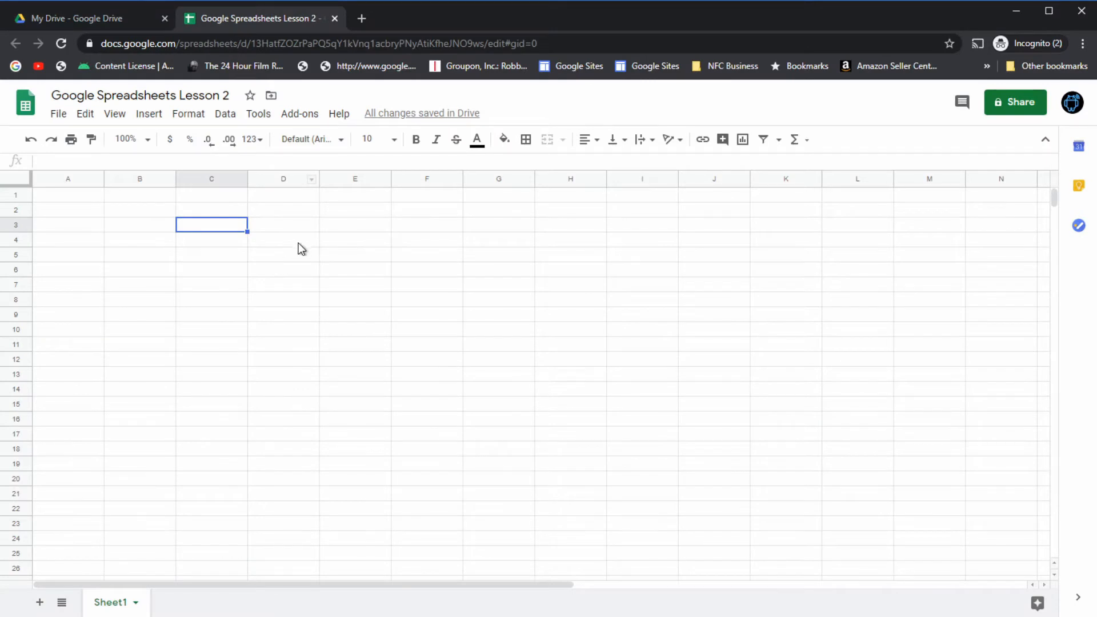
{"action": "left_click", "coordinate": [293, 217]}
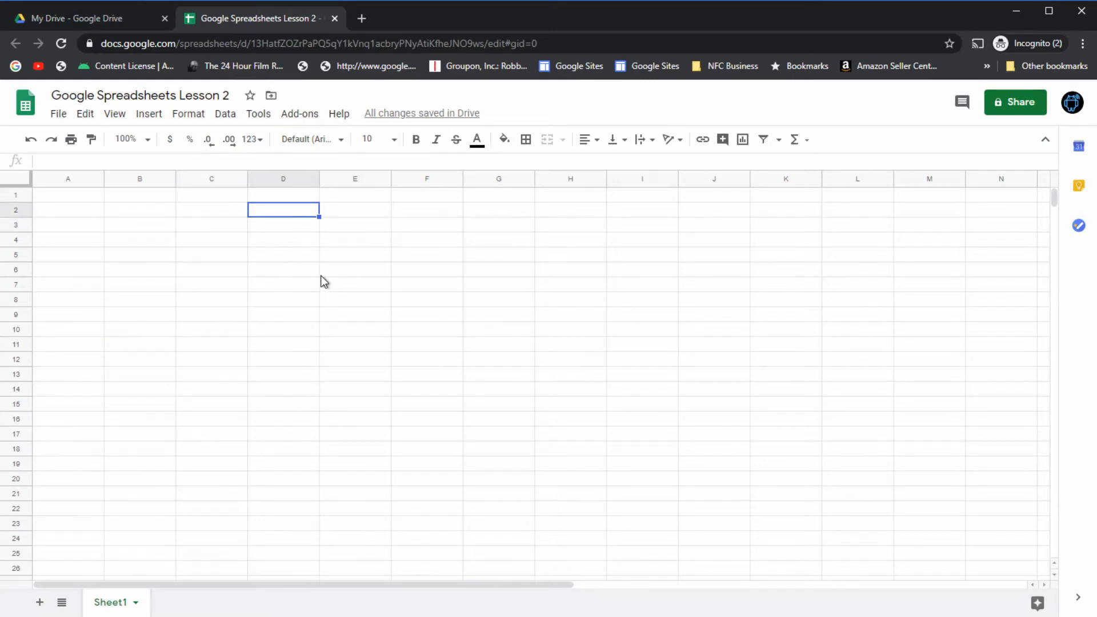
{"action": "left_click", "coordinate": [57, 113]}
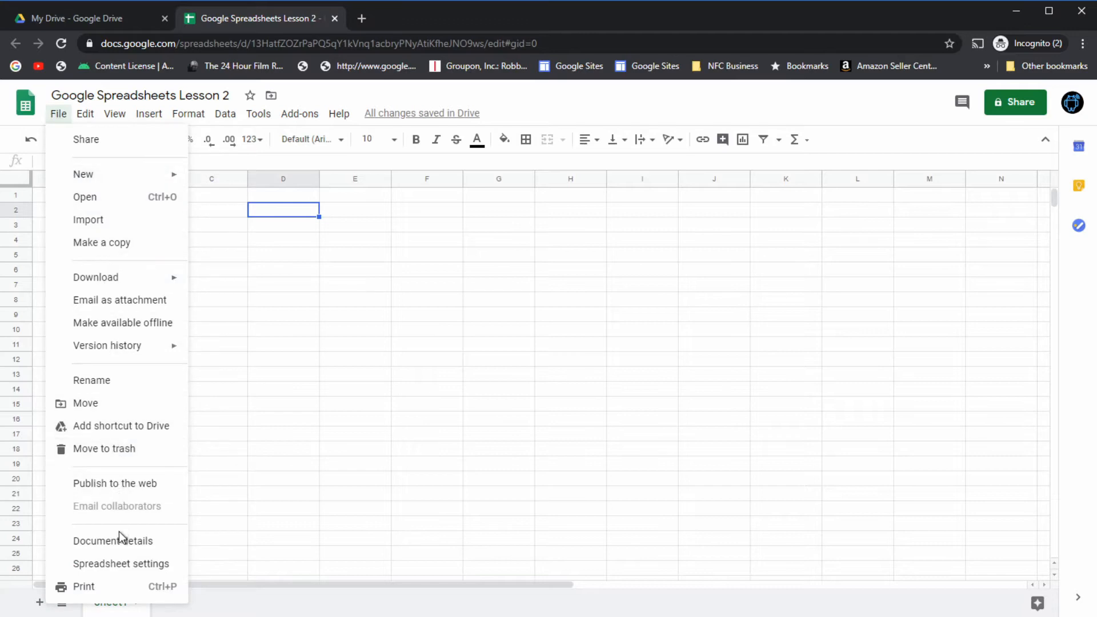
{"action": "left_click", "coordinate": [412, 226]}
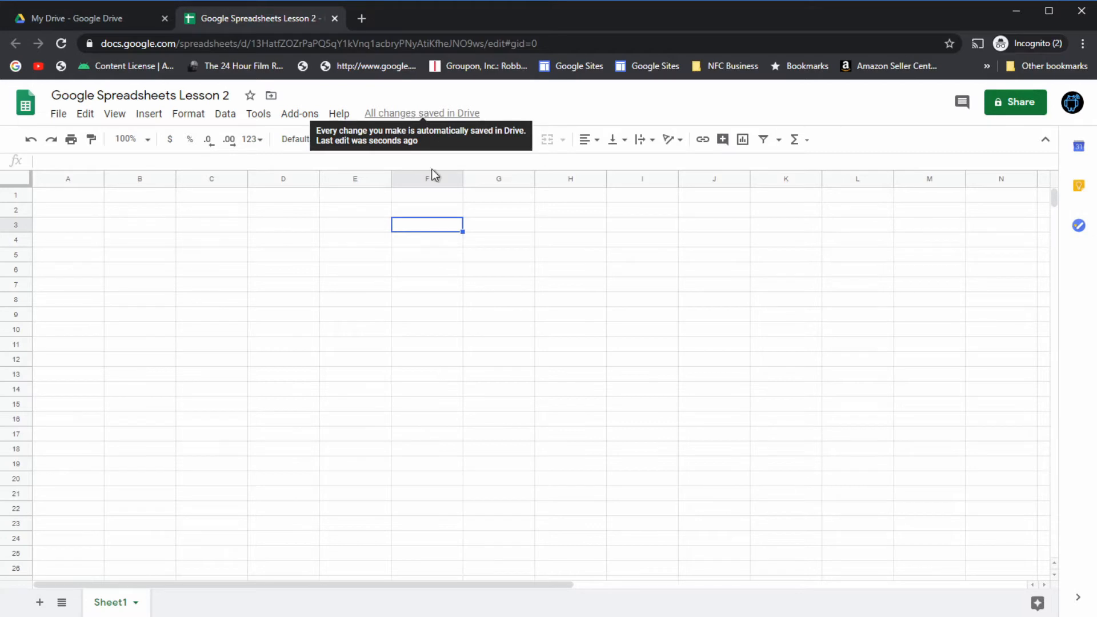
Enter the test text "asdfasdfafds" in cell E2 and delete it again.
{"action": "left_click", "coordinate": [349, 215]}
{"action": "type", "text": "asdfasdfafds"}
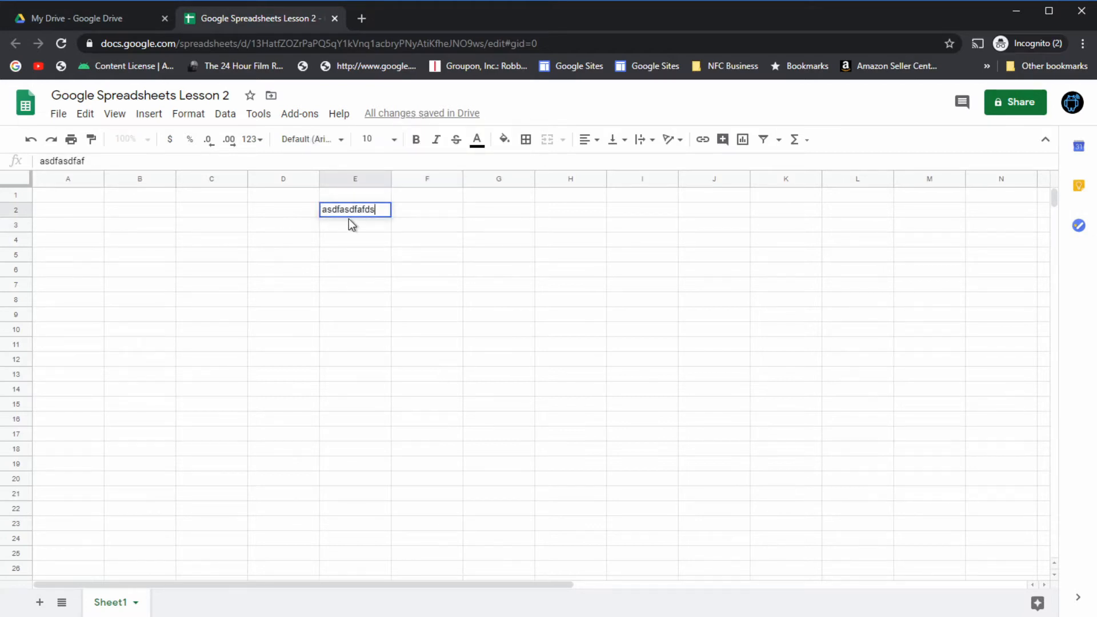
{"action": "key", "text": "Return"}
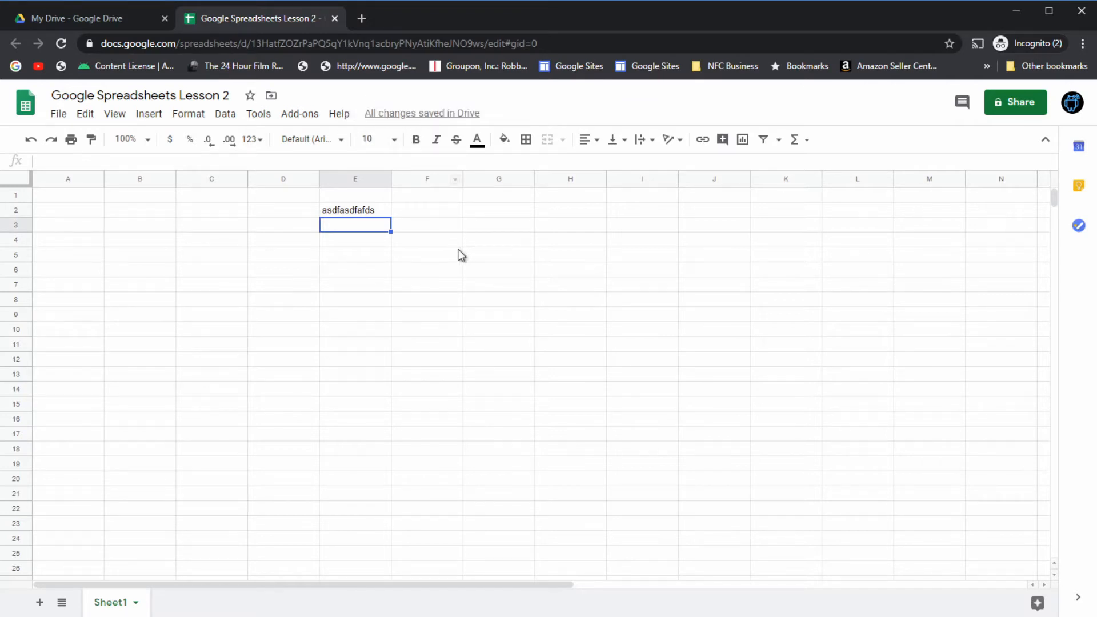
{"action": "left_click", "coordinate": [345, 215]}
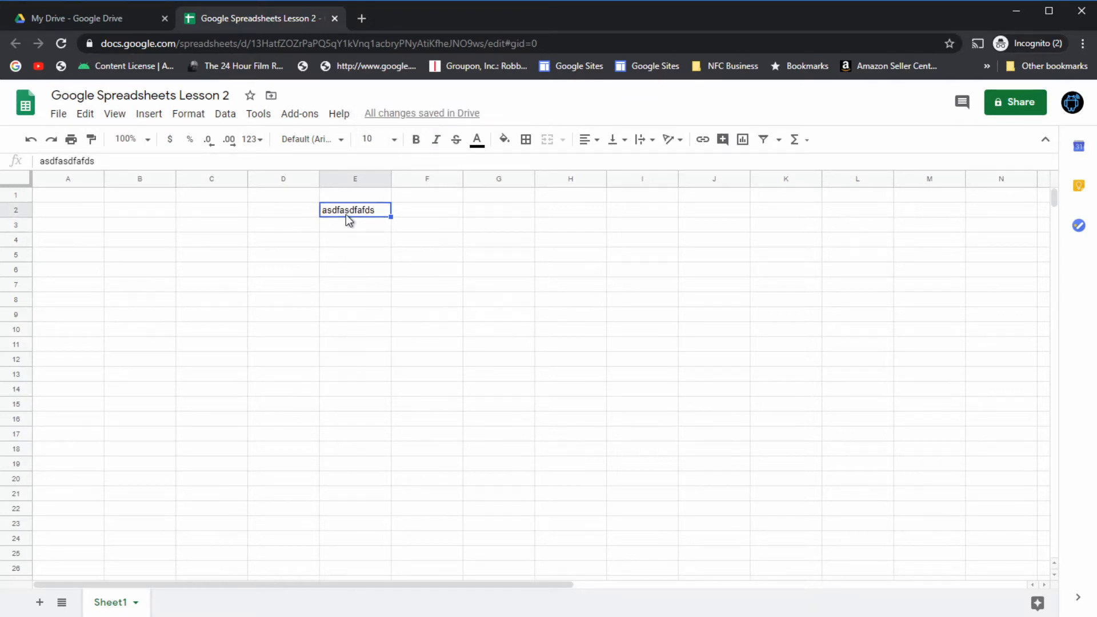
{"action": "key", "text": "Delete"}
{"action": "key", "text": "Return"}
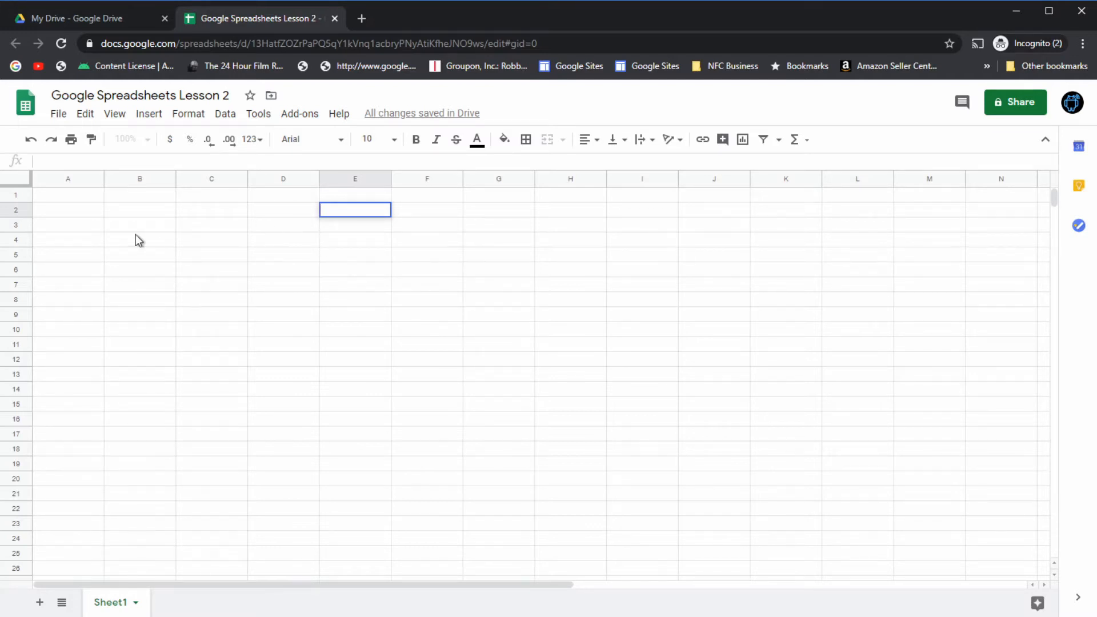
Make A1 the active cell and rename the Sheet1 sheet as "Food".
{"action": "left_click", "coordinate": [84, 198]}
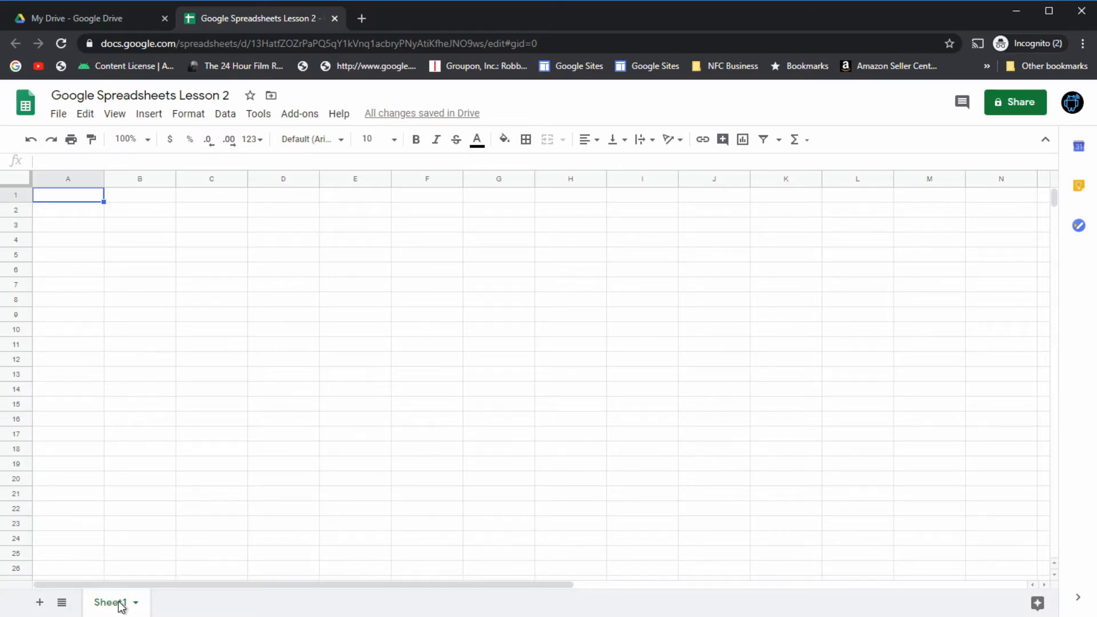
{"action": "left_click", "coordinate": [137, 603]}
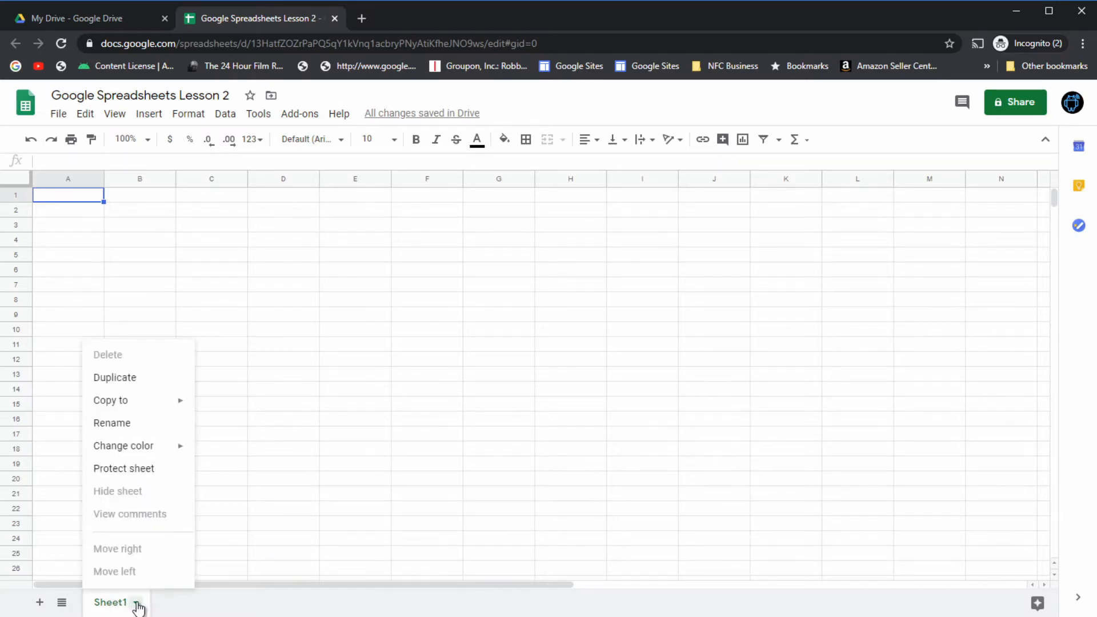
{"action": "left_click", "coordinate": [116, 428]}
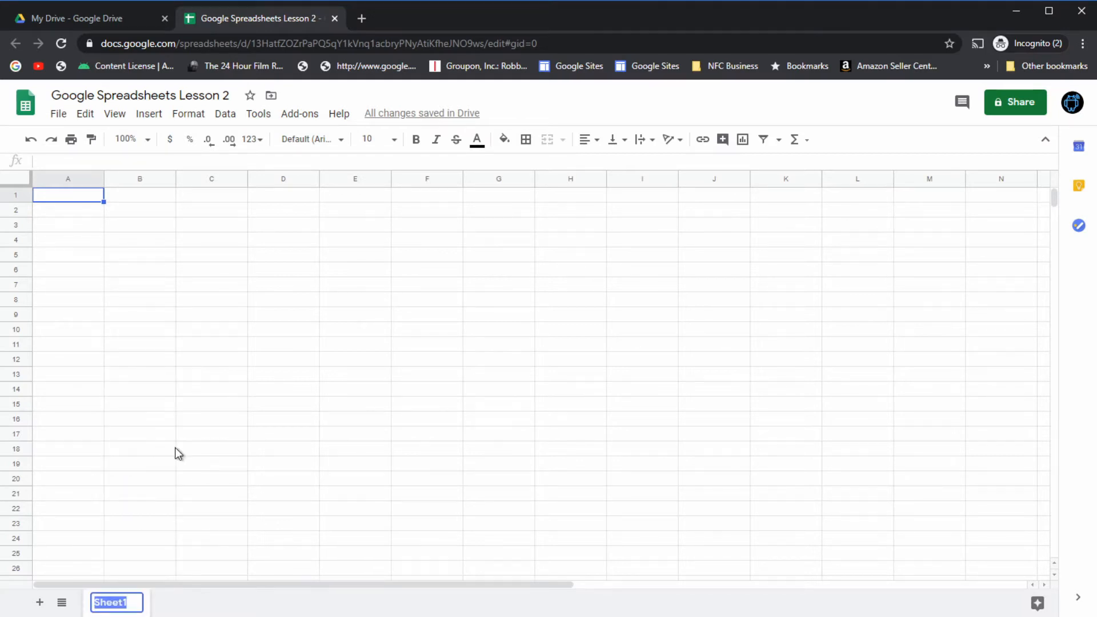
{"action": "type", "text": "Food"}
{"action": "key", "text": "Return"}
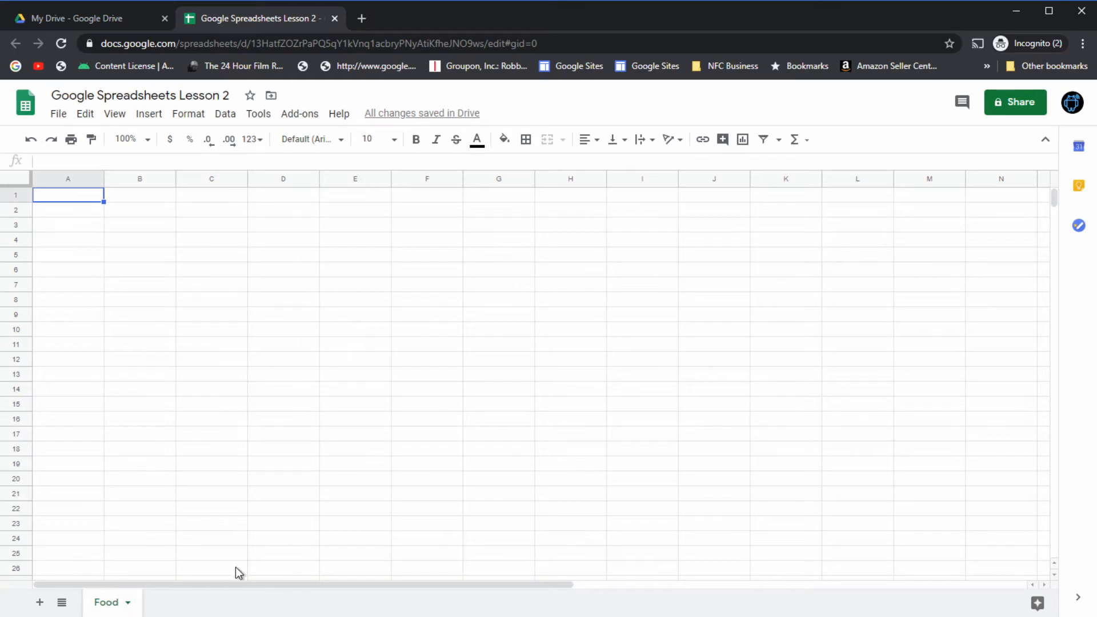
Add a second sheet to the spreadsheet and name it "Funds".
{"action": "left_click", "coordinate": [40, 603]}
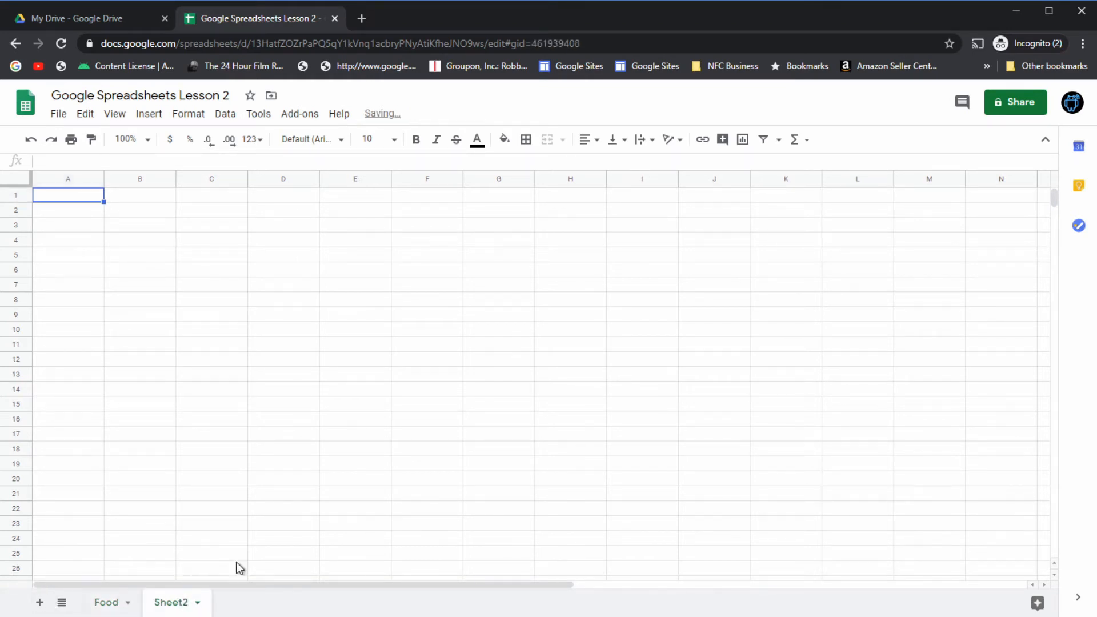
{"action": "left_click", "coordinate": [198, 603]}
{"action": "left_click", "coordinate": [196, 428]}
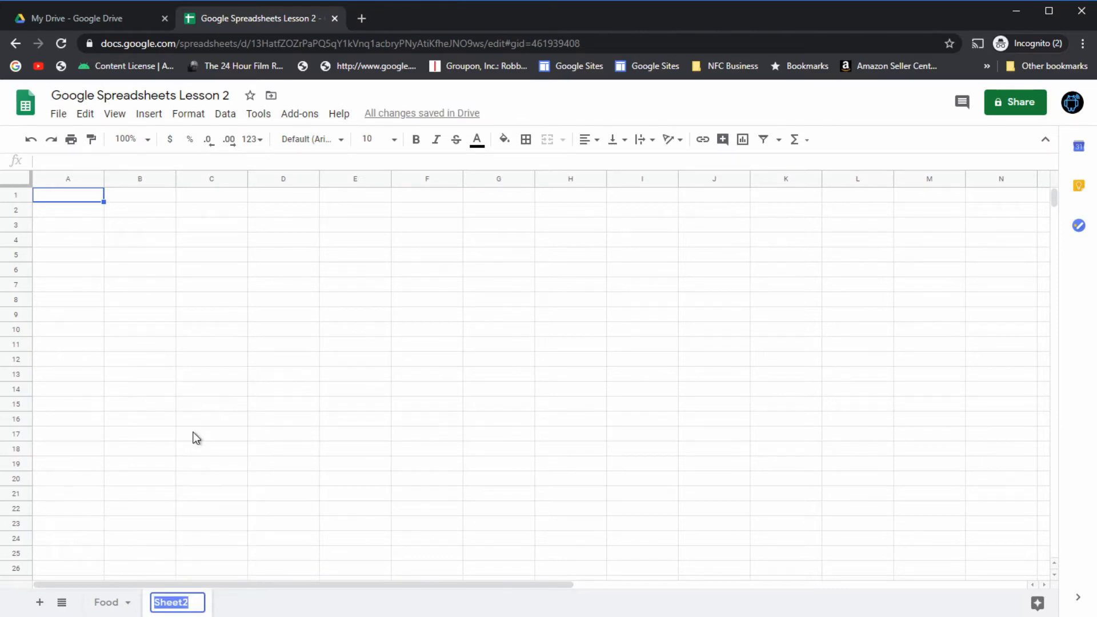
{"action": "type", "text": "Funds"}
{"action": "key", "text": "Return"}
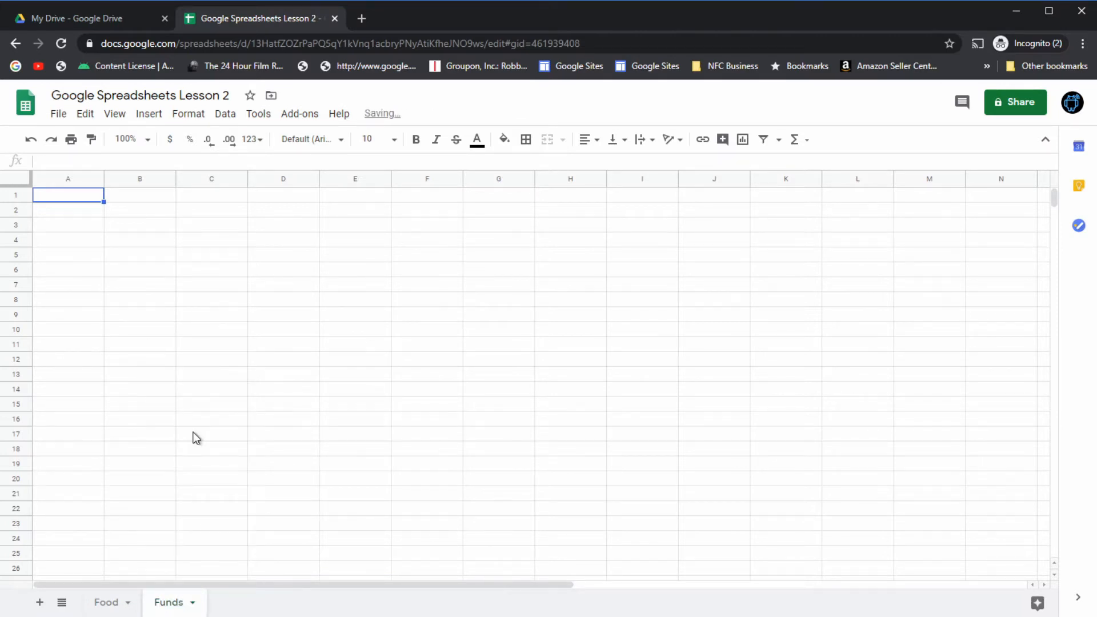
Add a third sheet to the spreadsheet and name it "Drivers".
{"action": "left_click", "coordinate": [40, 603]}
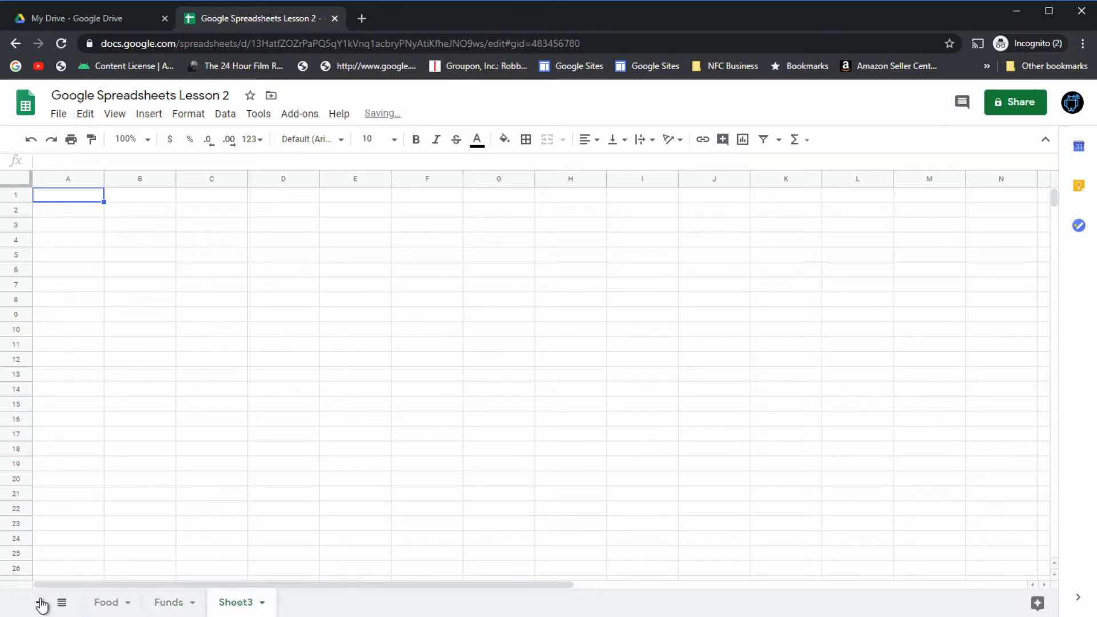
{"action": "left_click", "coordinate": [262, 603]}
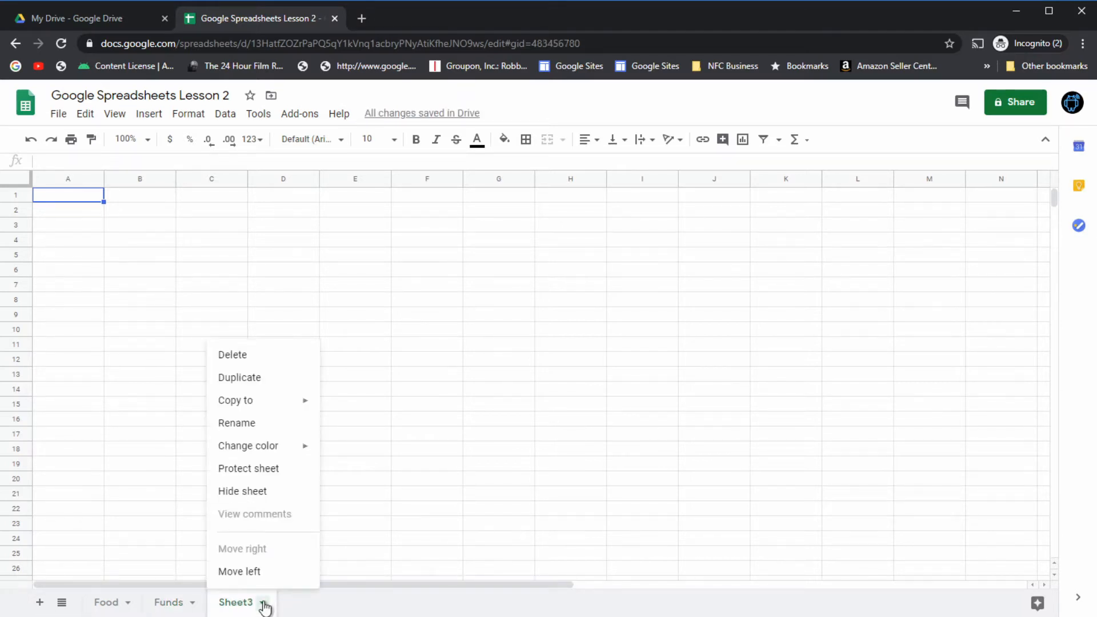
{"action": "left_click", "coordinate": [251, 436]}
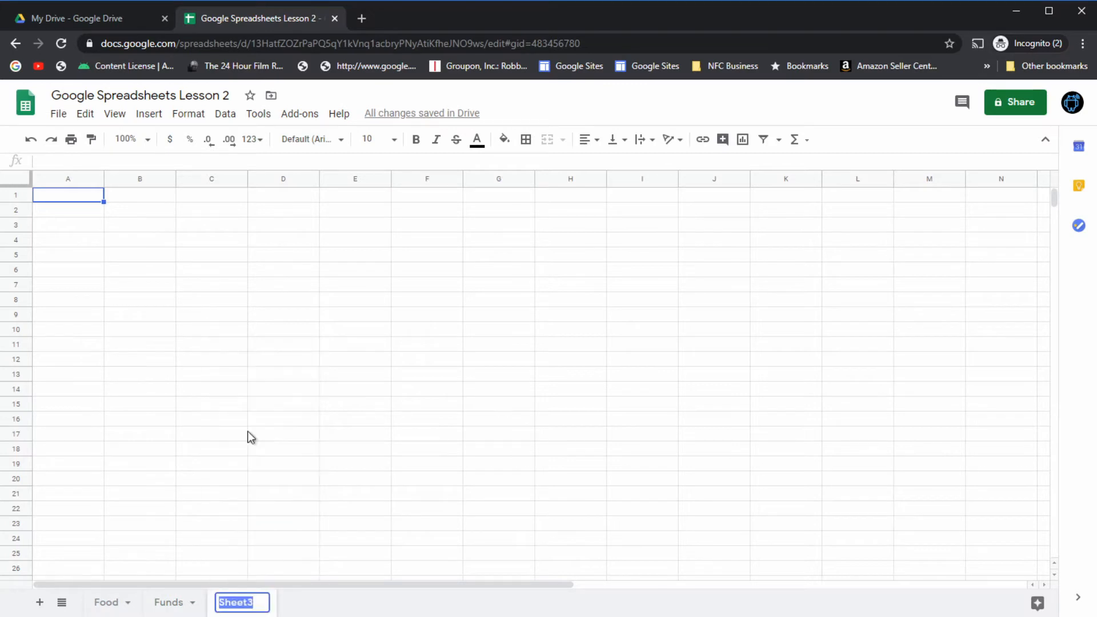
{"action": "type", "text": "Drivers"}
{"action": "key", "text": "Return"}
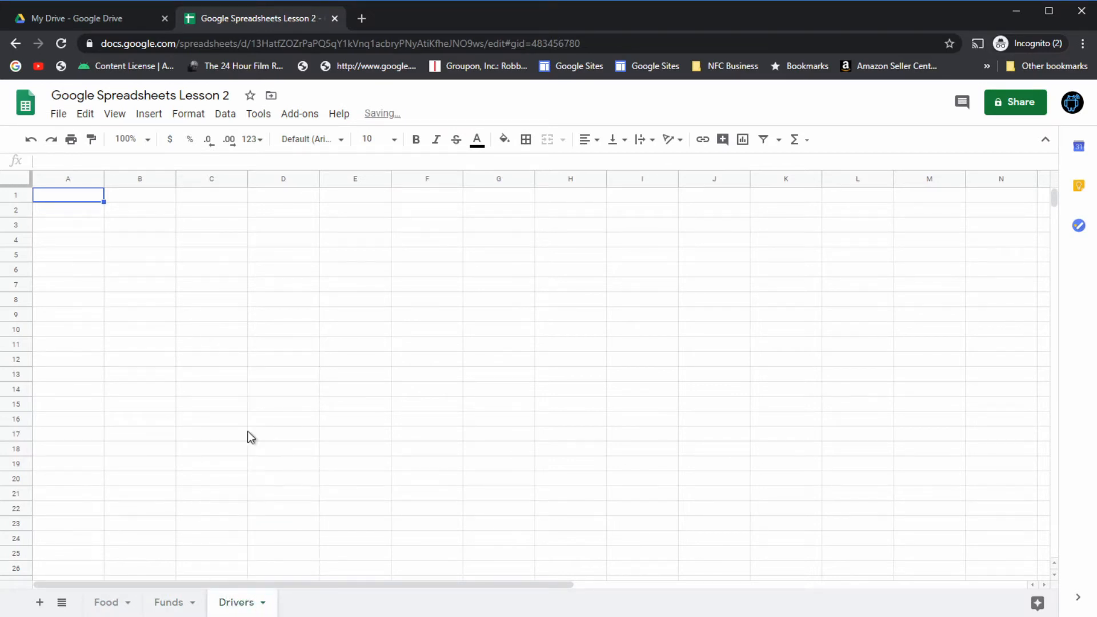
Enter "Apples" in cell A1 of the Food sheet.
{"action": "left_click", "coordinate": [108, 603]}
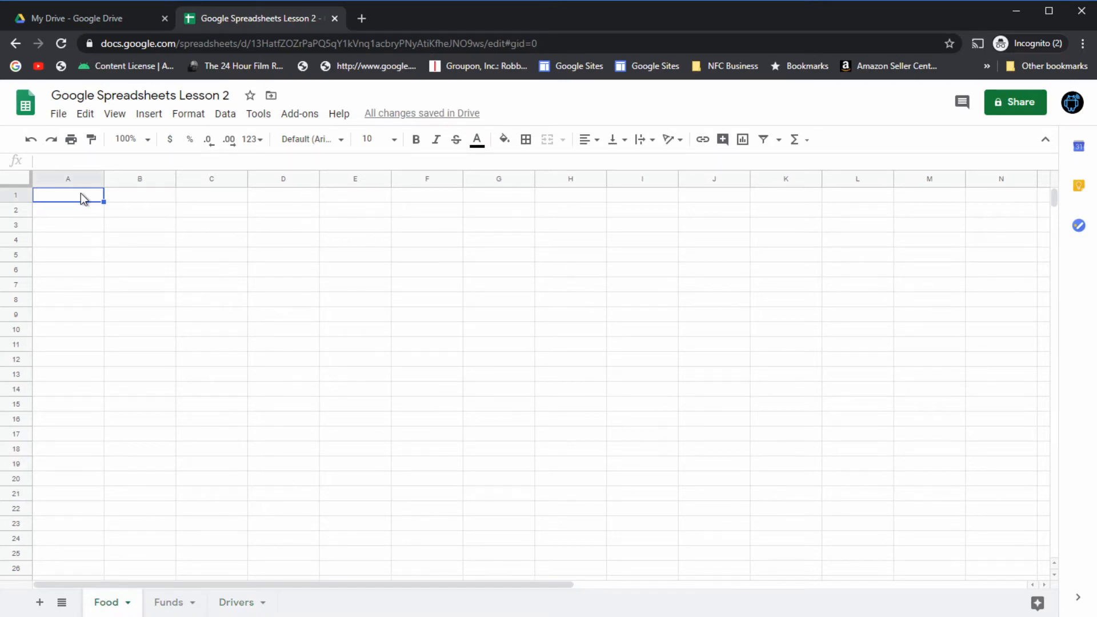
{"action": "type", "text": "Apples"}
{"action": "key", "text": "Return"}
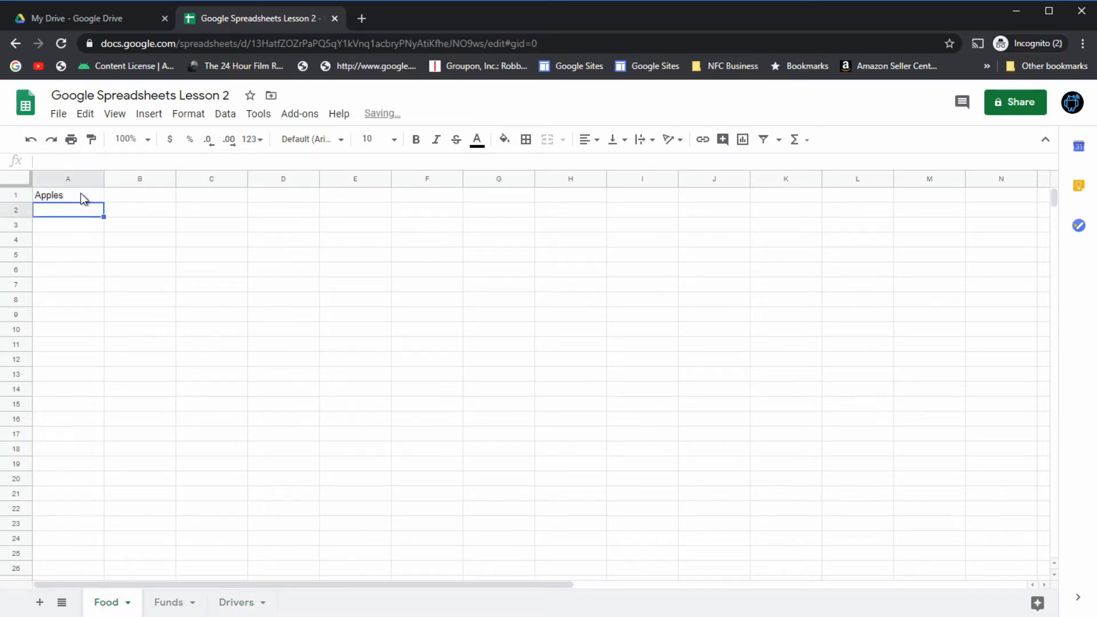
Enter "Oranges" in cell A2 and "Bananas" in cell A3 of the Food sheet.
{"action": "type", "text": "Oranges"}
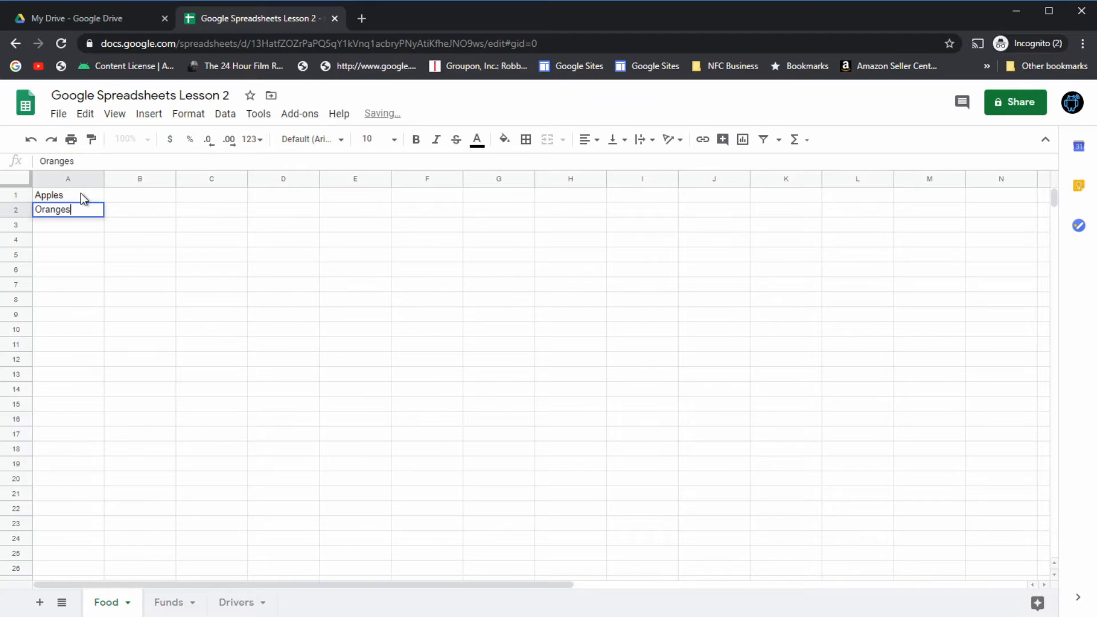
{"action": "key", "text": "Return"}
{"action": "type", "text": "Bana"}
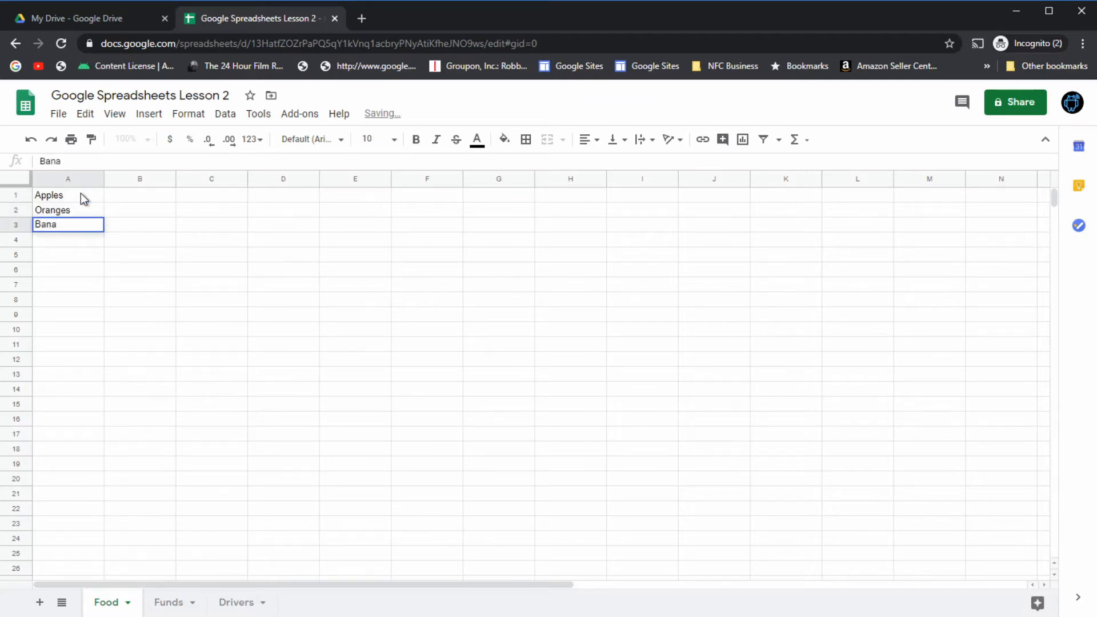
{"action": "type", "text": "na"}
{"action": "type", "text": "s"}
{"action": "key", "text": "Return"}
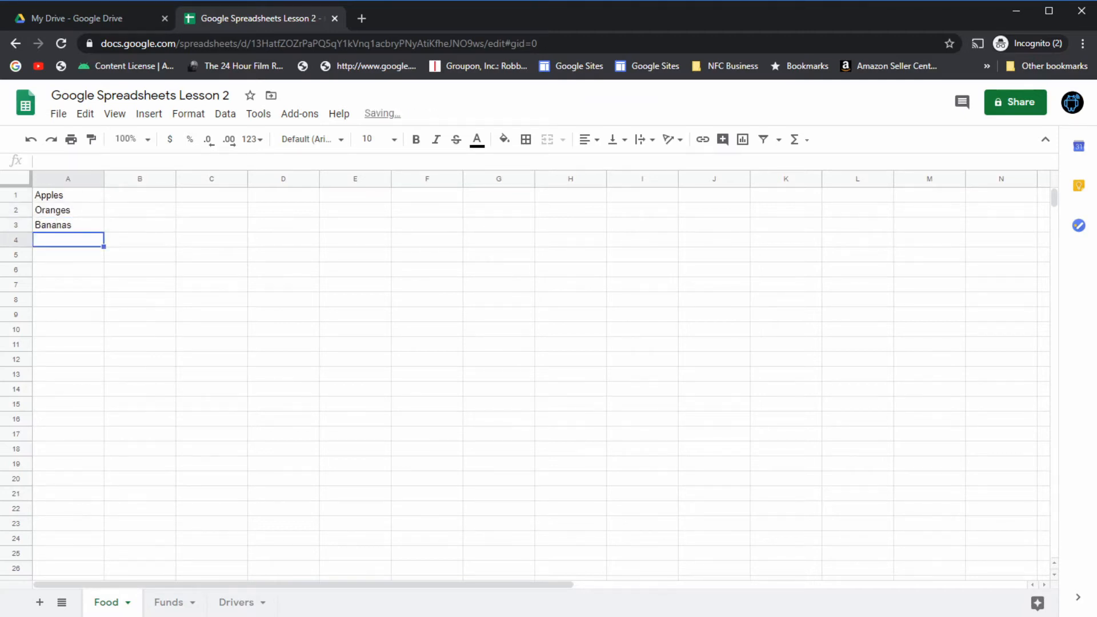
Enter the quantities 20, 10 and 5 in cells B1 to B3 of the Food sheet.
{"action": "left_click", "coordinate": [157, 194]}
{"action": "type", "text": "2"}
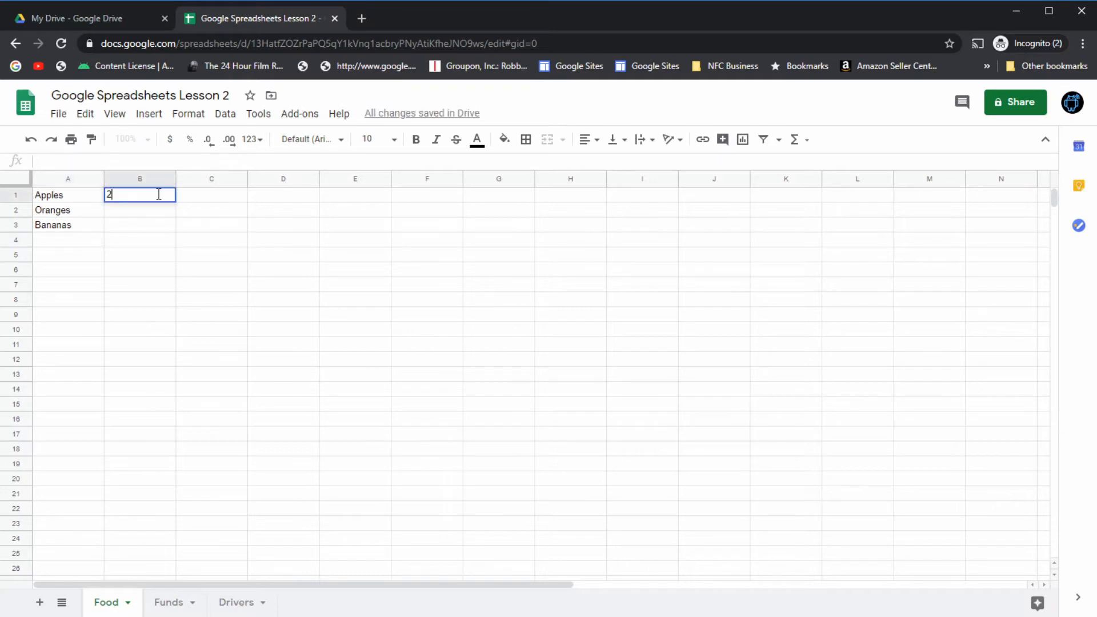
{"action": "type", "text": "0"}
{"action": "key", "text": "Return"}
{"action": "type", "text": "10"}
{"action": "key", "text": "Return"}
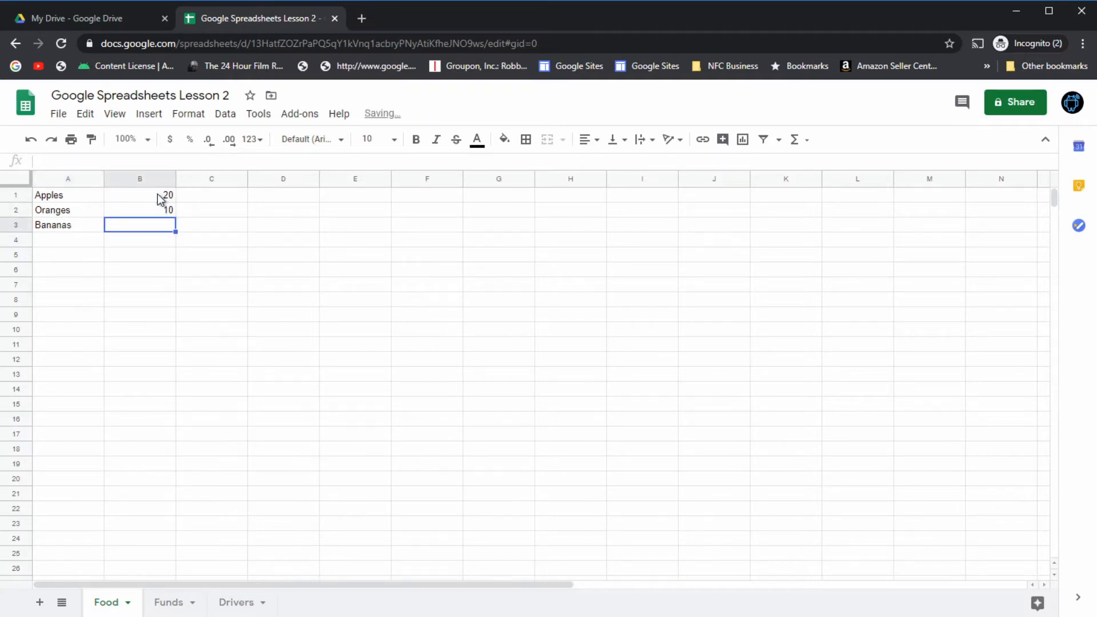
{"action": "type", "text": "5"}
{"action": "key", "text": "Return"}
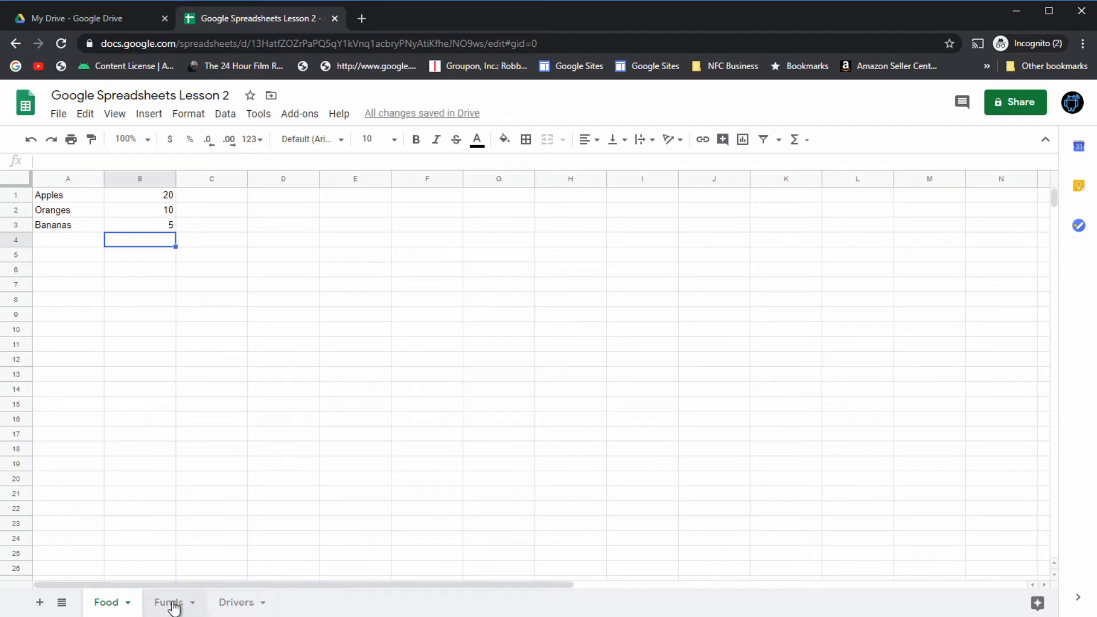
Enter four people's first names in cells A1 to A4 of the Funds sheet.
{"action": "left_click", "coordinate": [171, 603]}
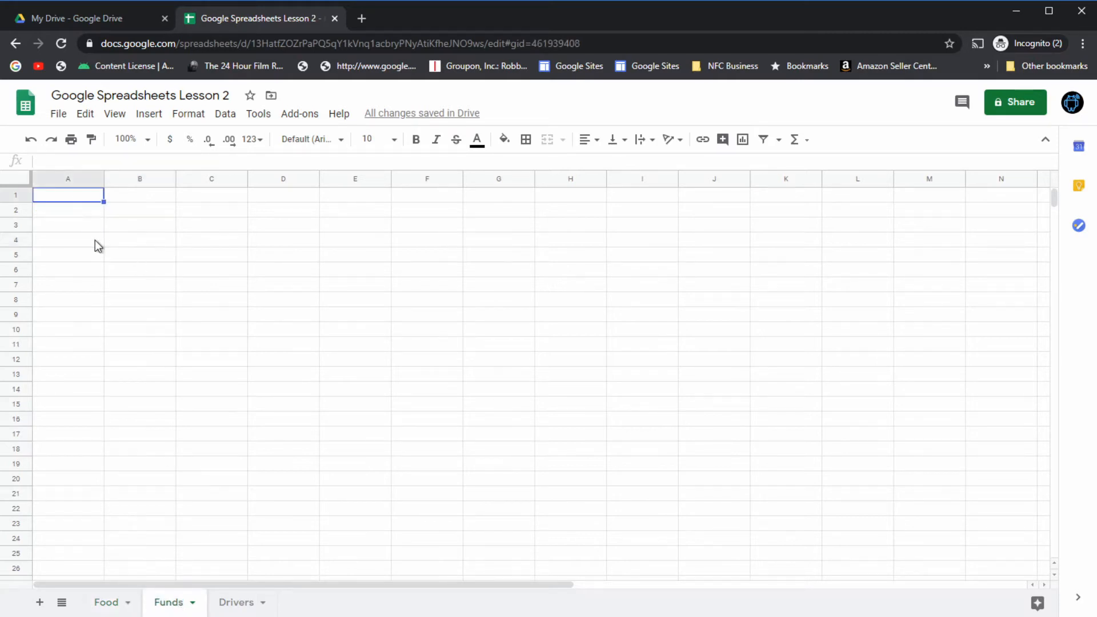
{"action": "type", "text": "Billy"}
{"action": "key", "text": "Return"}
{"action": "type", "text": "Sall"}
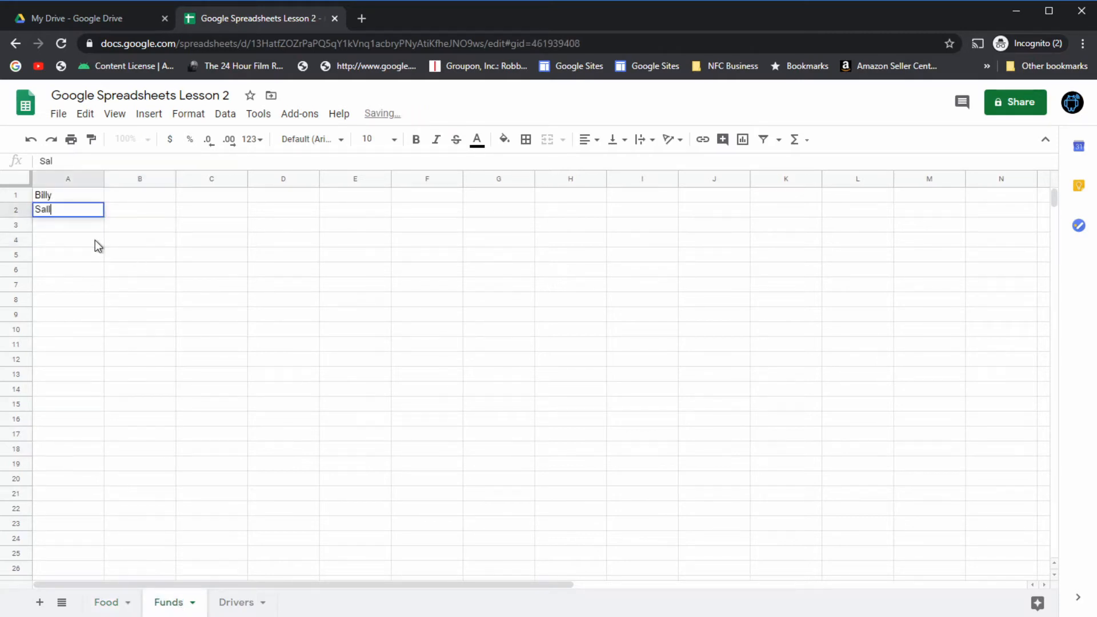
{"action": "type", "text": "y"}
{"action": "key", "text": "Return"}
{"action": "type", "text": "Joe"}
{"action": "key", "text": "Return"}
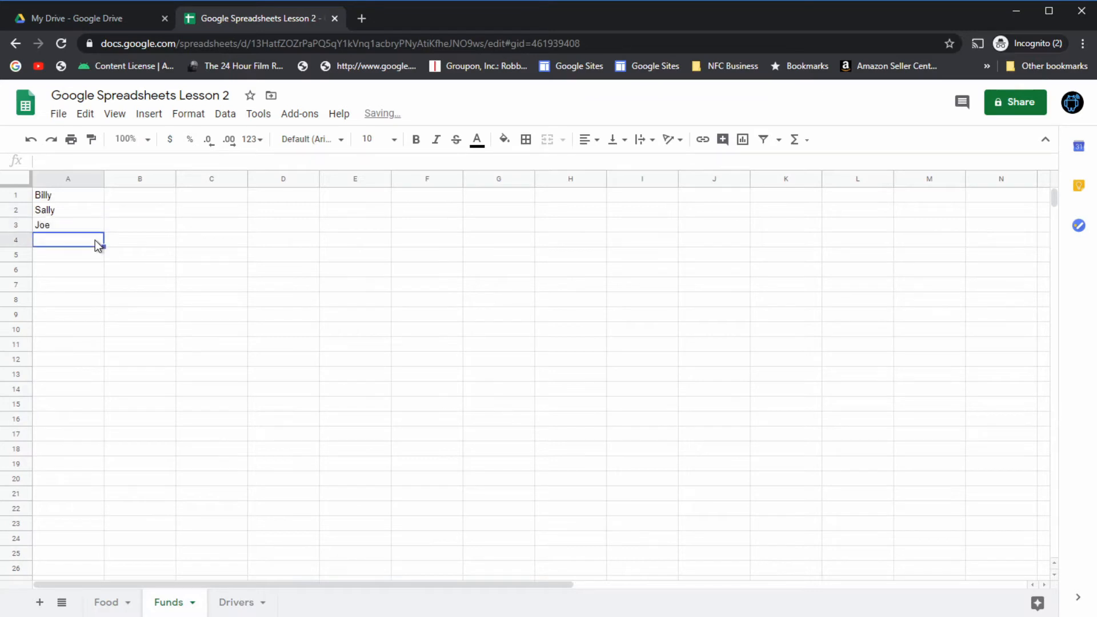
{"action": "type", "text": "Debbie"}
{"action": "key", "text": "Return"}
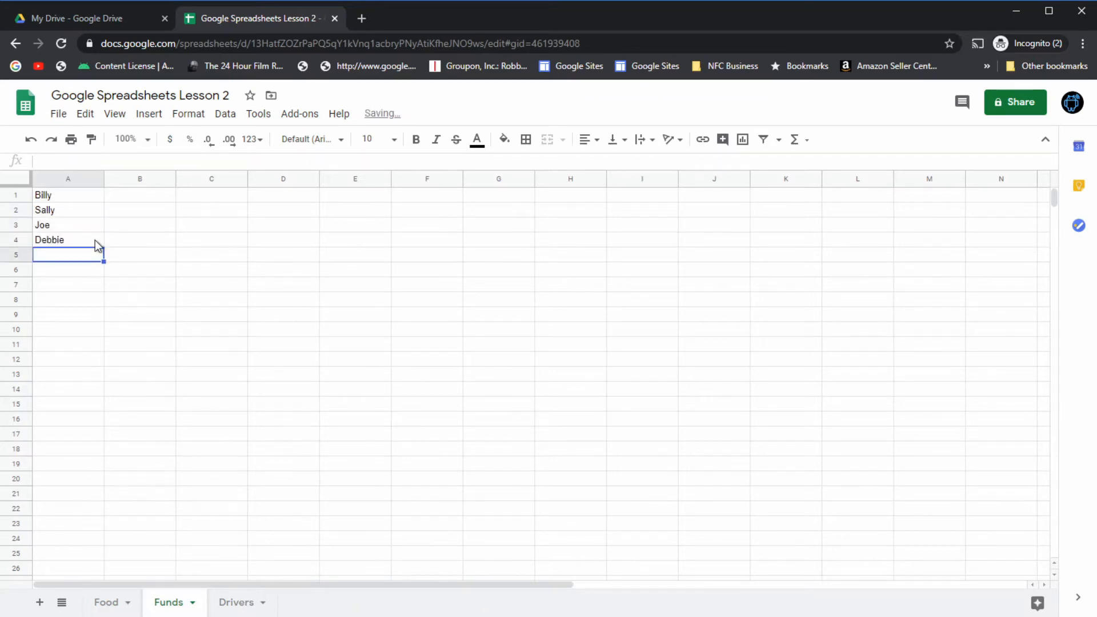
Enter the amounts 5, 10, 1 and 10 in cells B1 to B4 of the Funds sheet.
{"action": "left_click", "coordinate": [128, 195]}
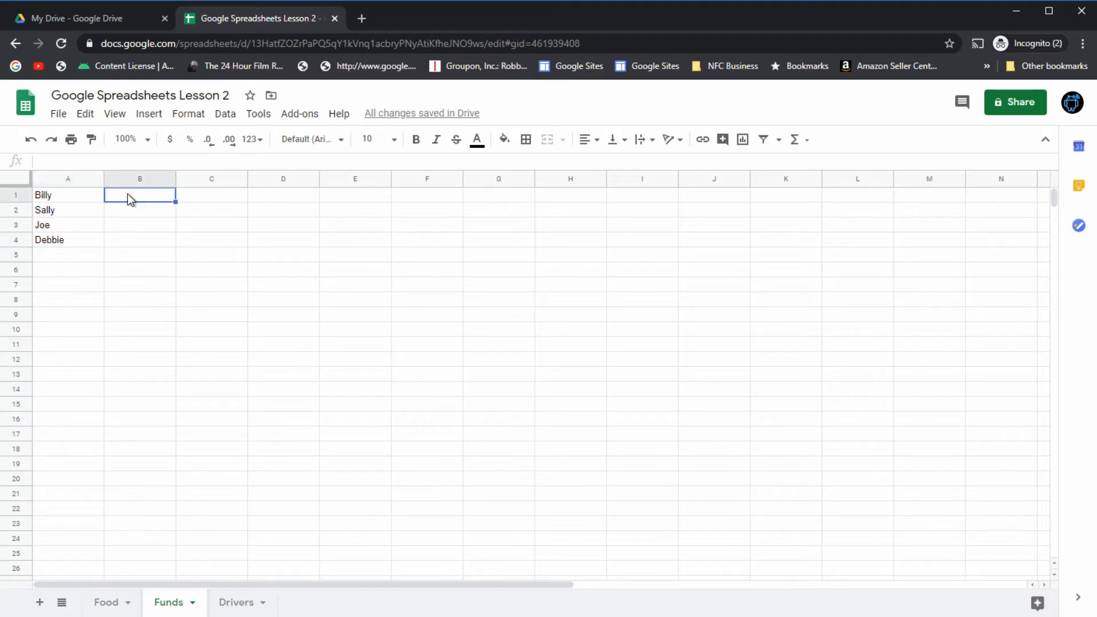
{"action": "type", "text": "5"}
{"action": "key", "text": "Return"}
{"action": "type", "text": "10"}
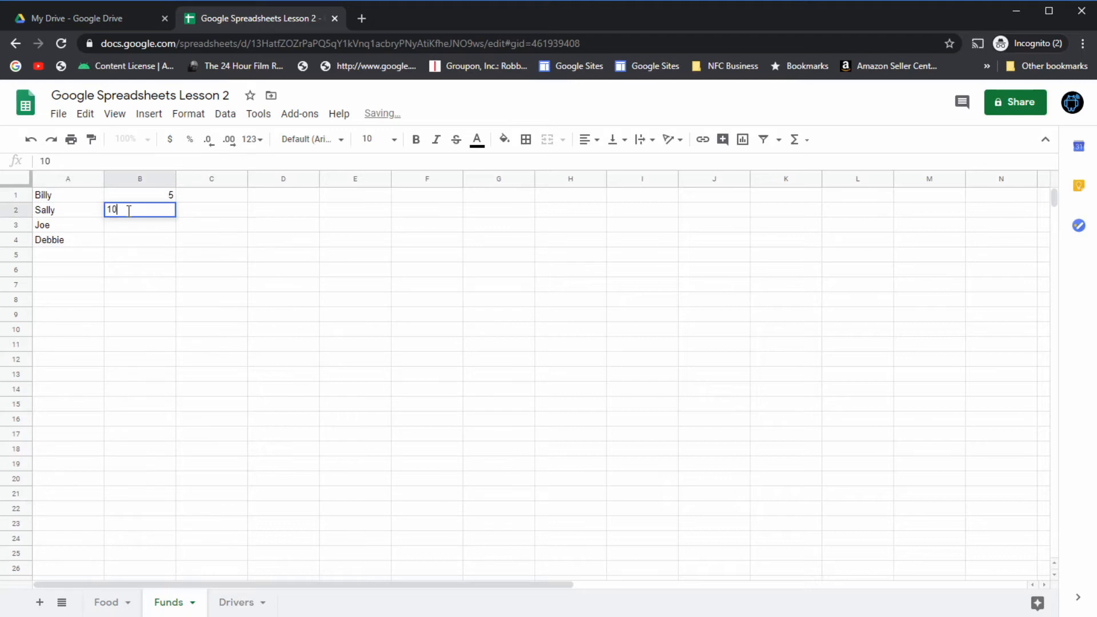
{"action": "key", "text": "Return"}
{"action": "type", "text": "1"}
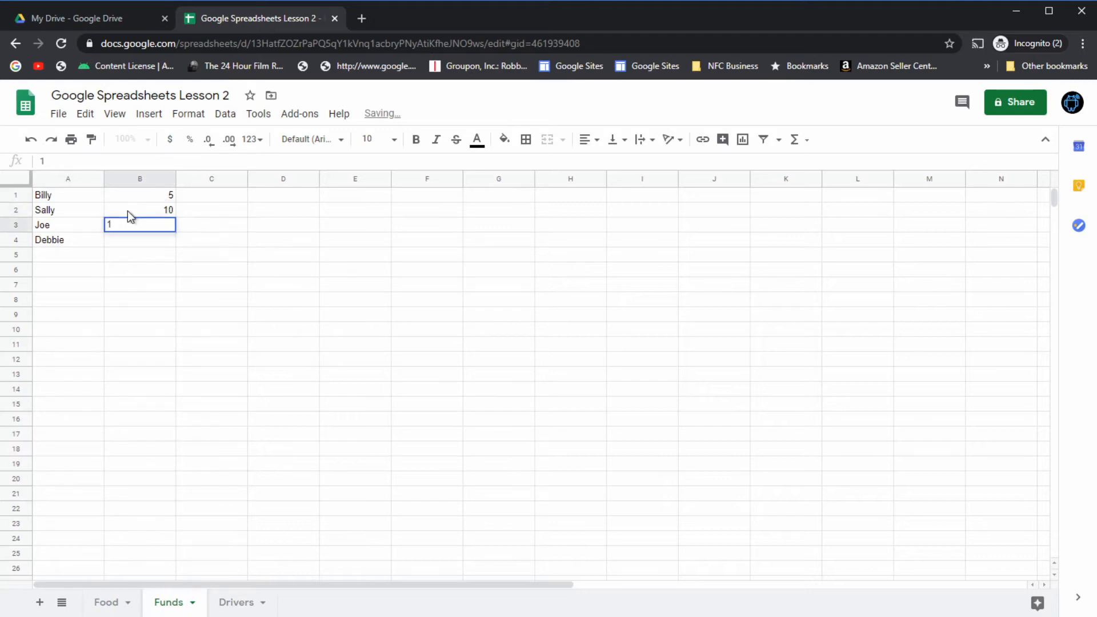
{"action": "key", "text": "Return"}
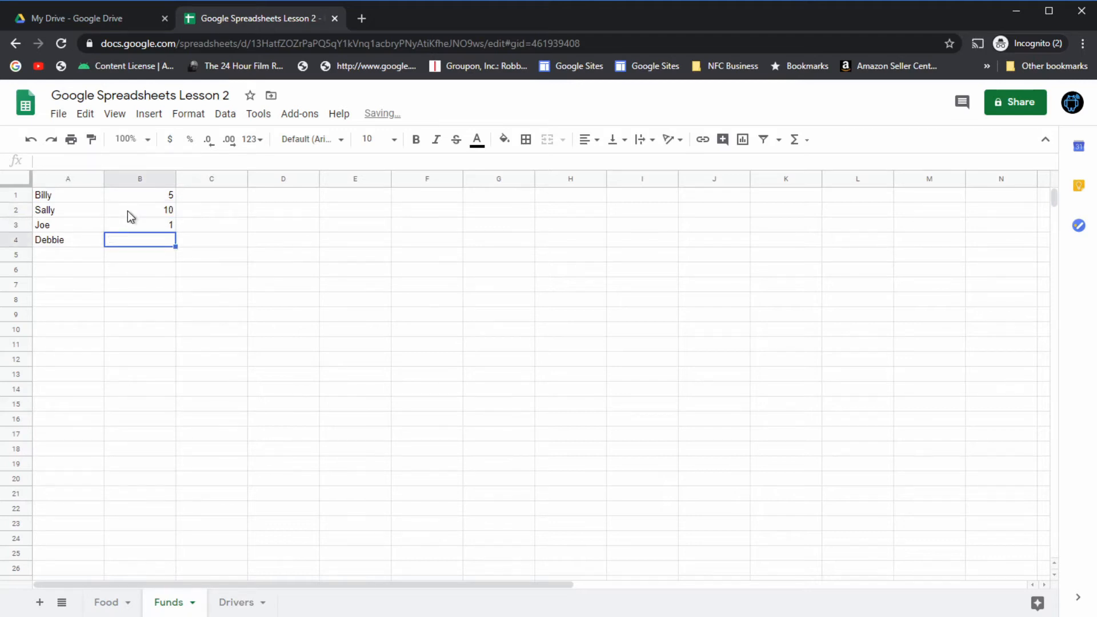
{"action": "type", "text": "10"}
{"action": "key", "text": "Return"}
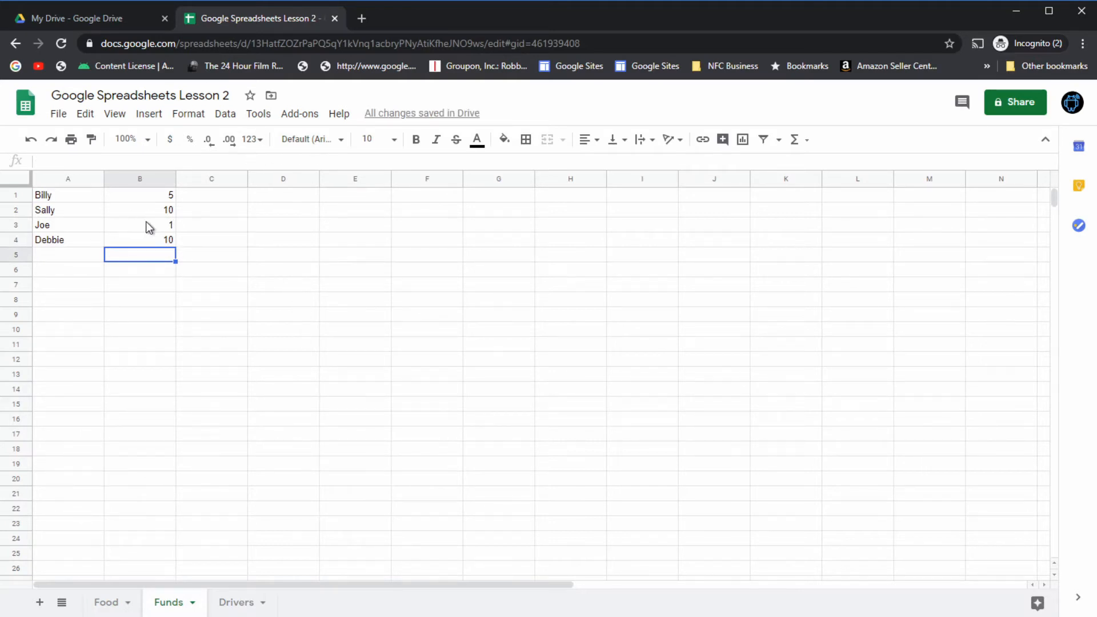
Enter four drivers' surnames with the titles Mr, Mr, Ms and Mrs in cells A1 to A4 of the Drivers sheet.
{"action": "left_click", "coordinate": [237, 602]}
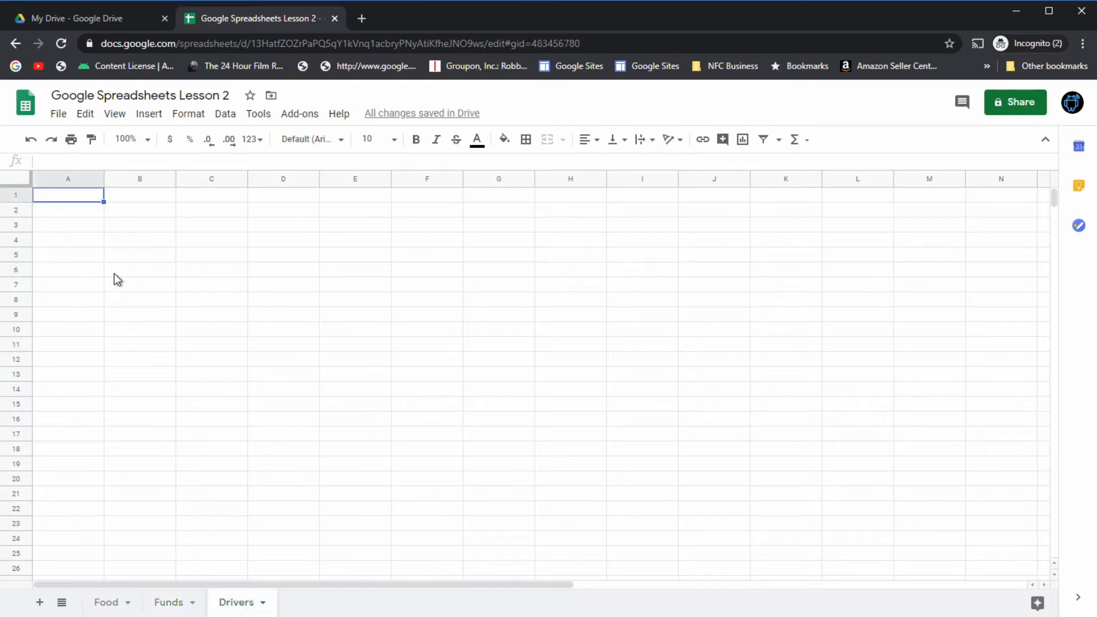
{"action": "type", "text": "Mr "}
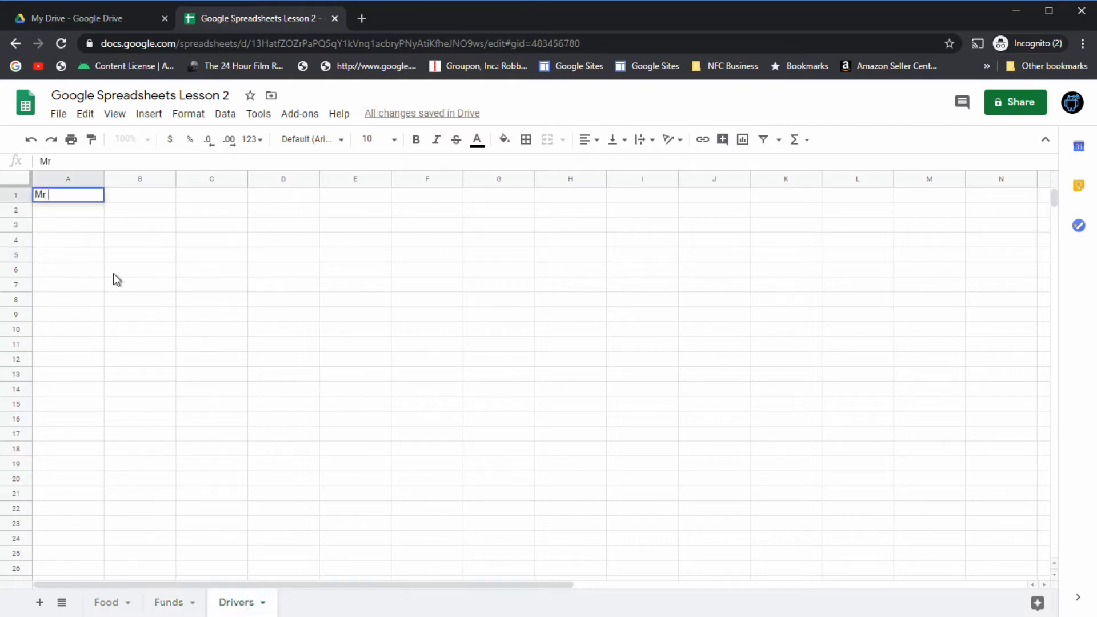
{"action": "type", "text": "Sanders"}
{"action": "key", "text": "Return"}
{"action": "type", "text": "M"}
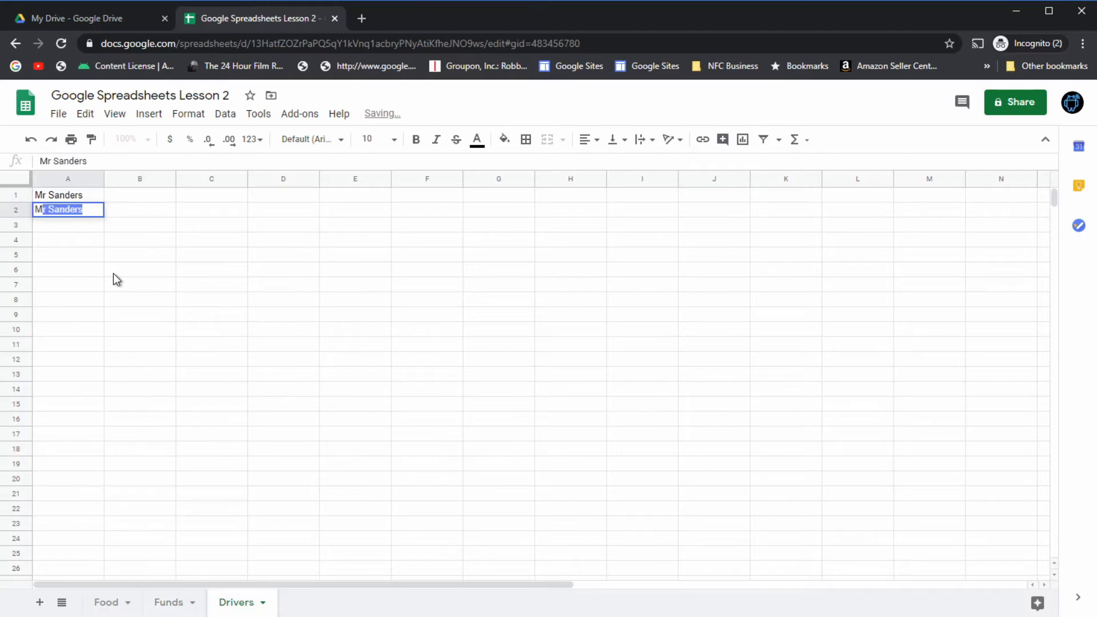
{"action": "type", "text": "r Smith"}
{"action": "key", "text": "Return"}
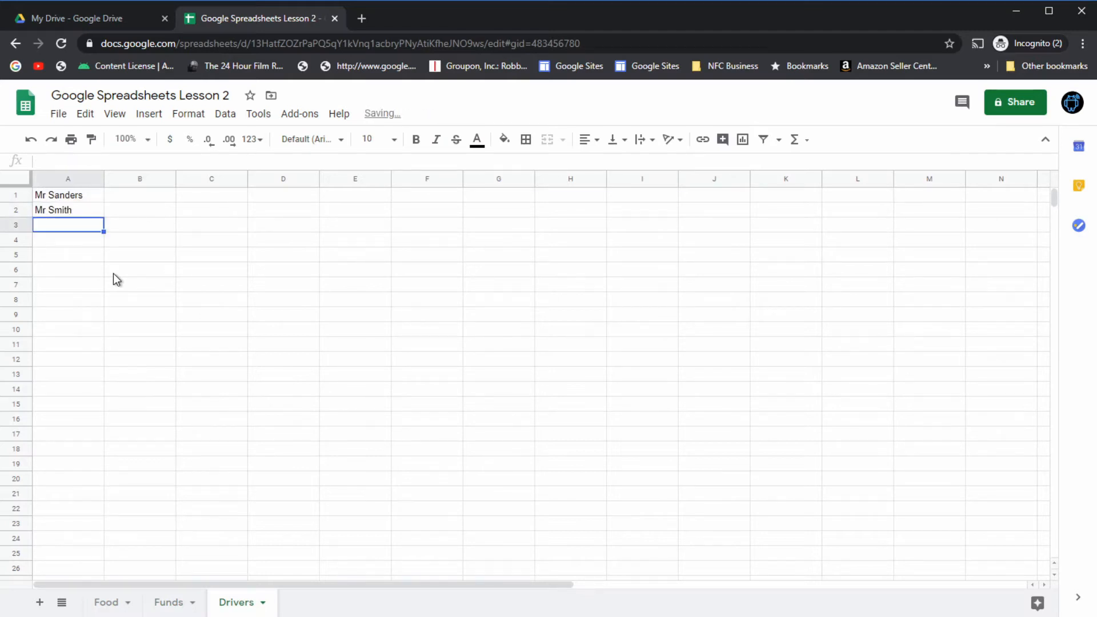
{"action": "type", "text": "Ms"}
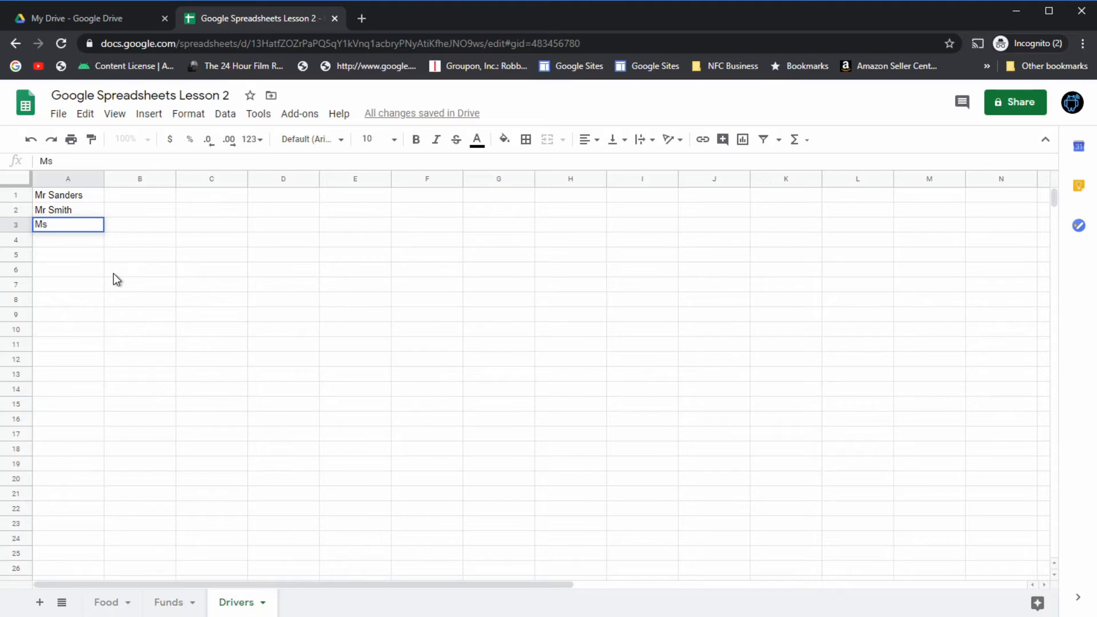
{"action": "type", "text": " To"}
{"action": "type", "text": "ms"}
{"action": "type", "text": "s"}
{"action": "key", "text": "Return"}
{"action": "type", "text": "M"}
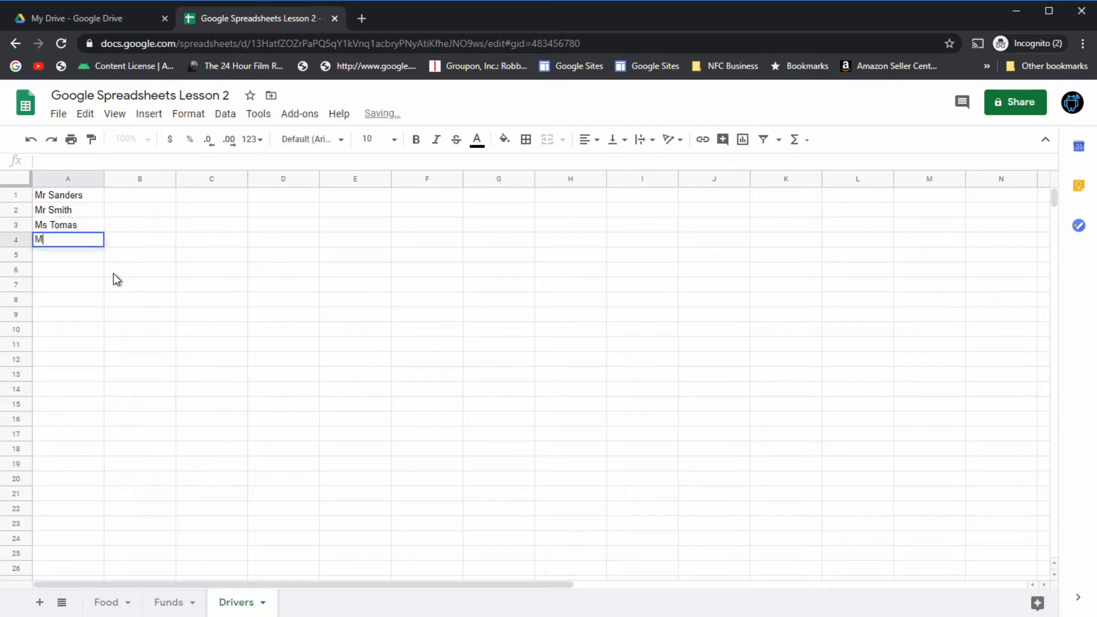
{"action": "type", "text": "rs Williams"}
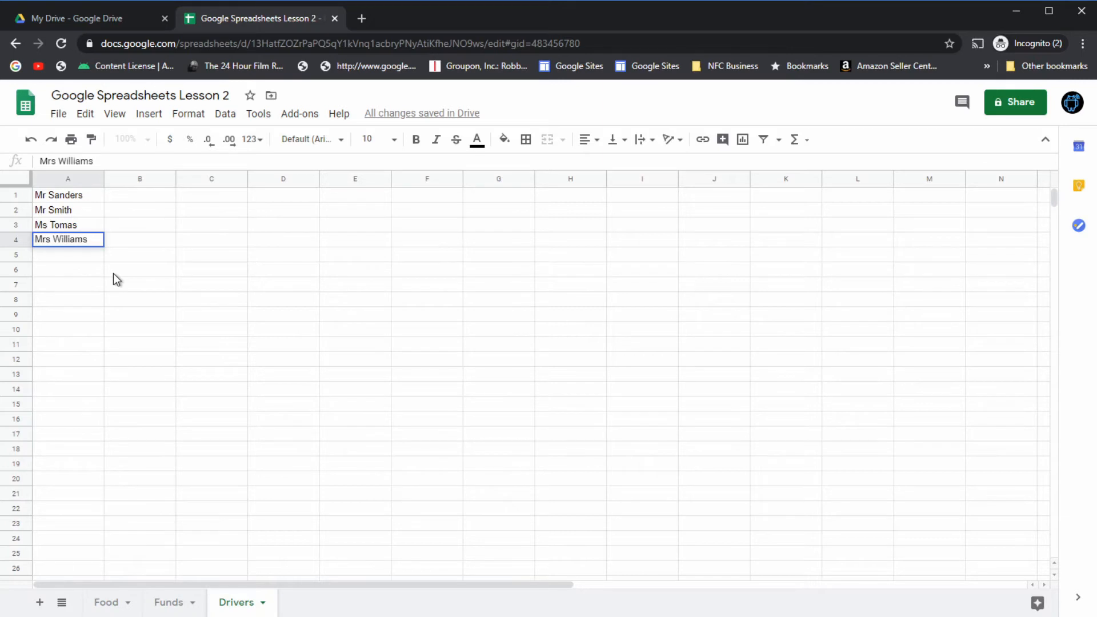
{"action": "key", "text": "Return"}
Enter the numbers 5, 3, 2 and 5 in cells B1 to B4 of the Drivers sheet.
{"action": "left_click", "coordinate": [129, 196]}
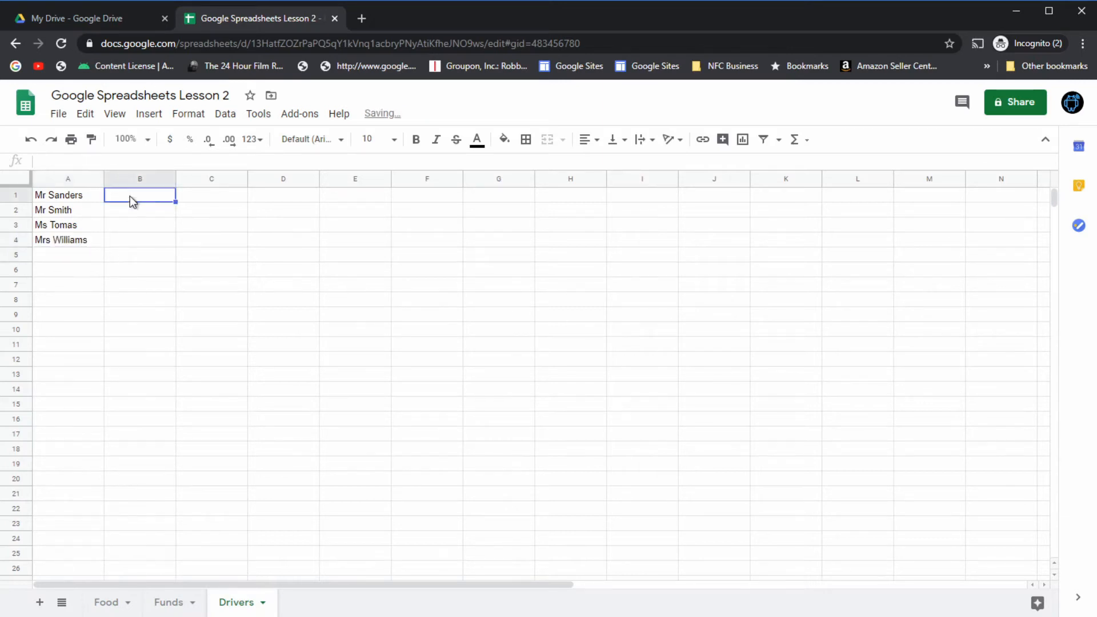
{"action": "type", "text": "5"}
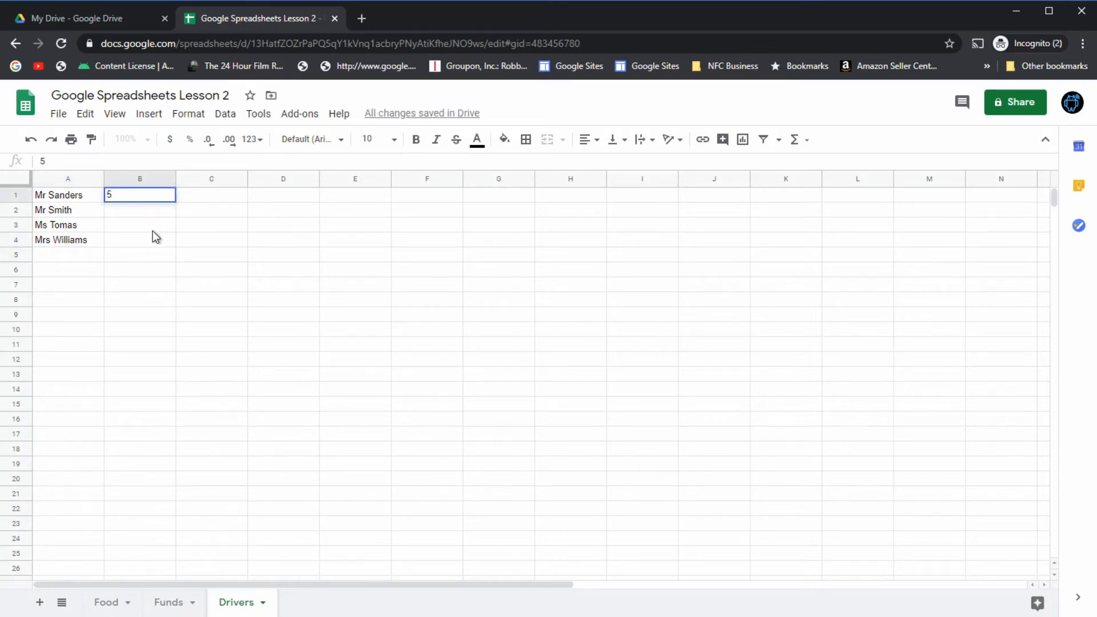
{"action": "key", "text": "Return"}
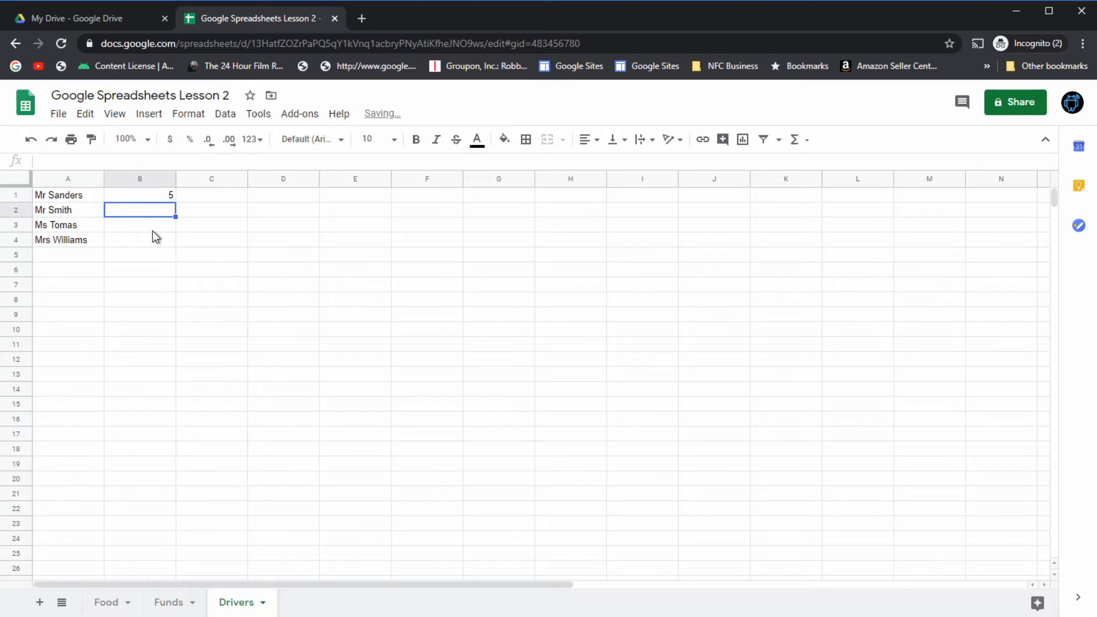
{"action": "type", "text": "3"}
{"action": "key", "text": "Return"}
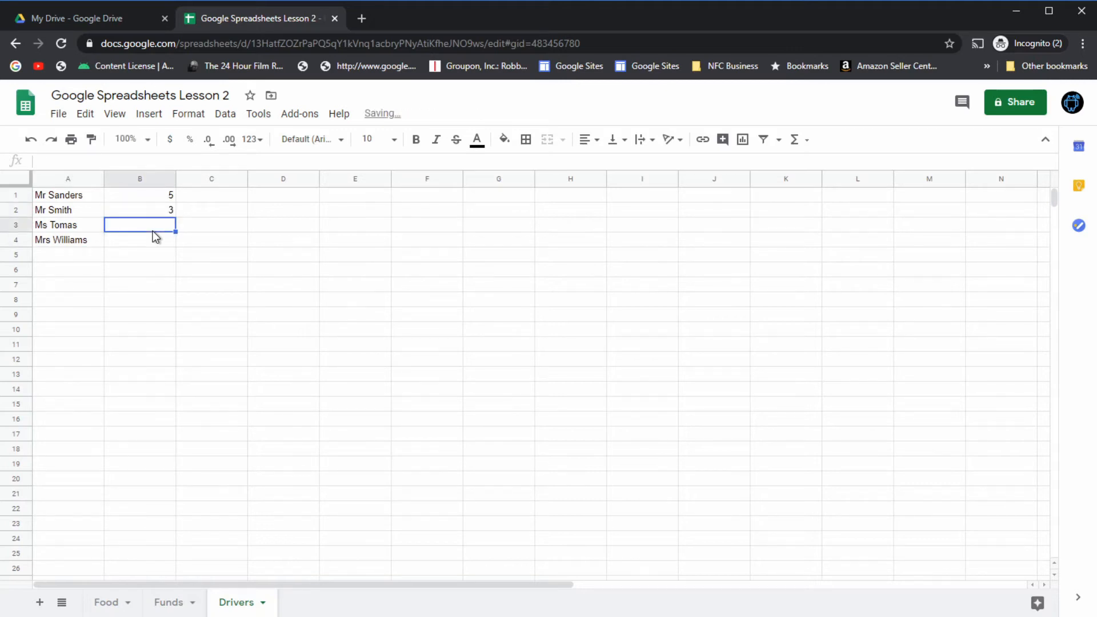
{"action": "type", "text": "2"}
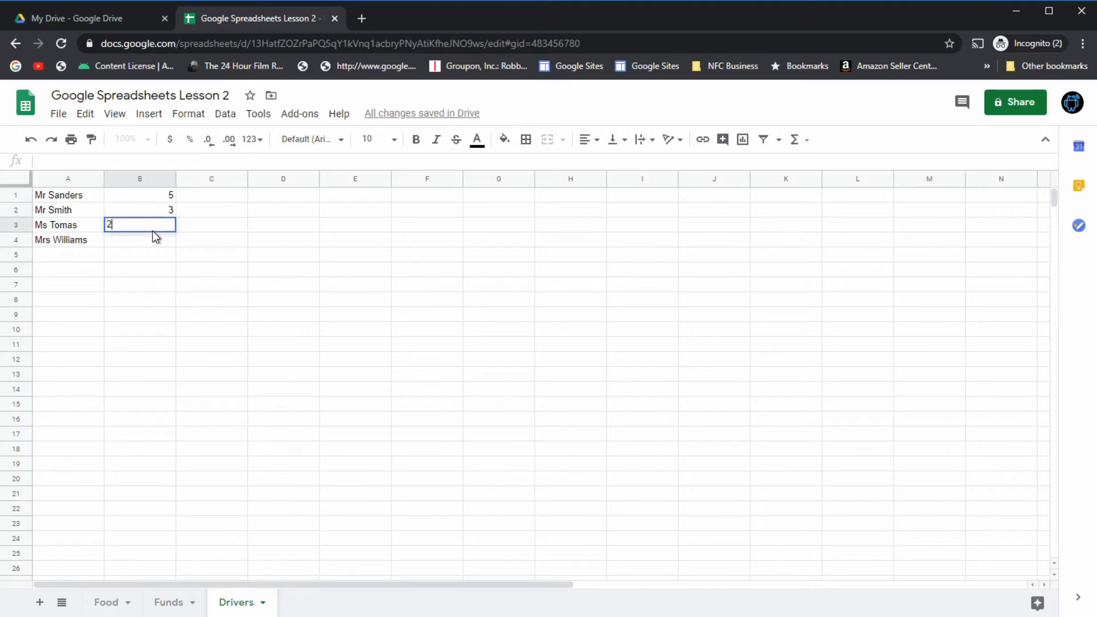
{"action": "key", "text": "Return"}
{"action": "type", "text": "5"}
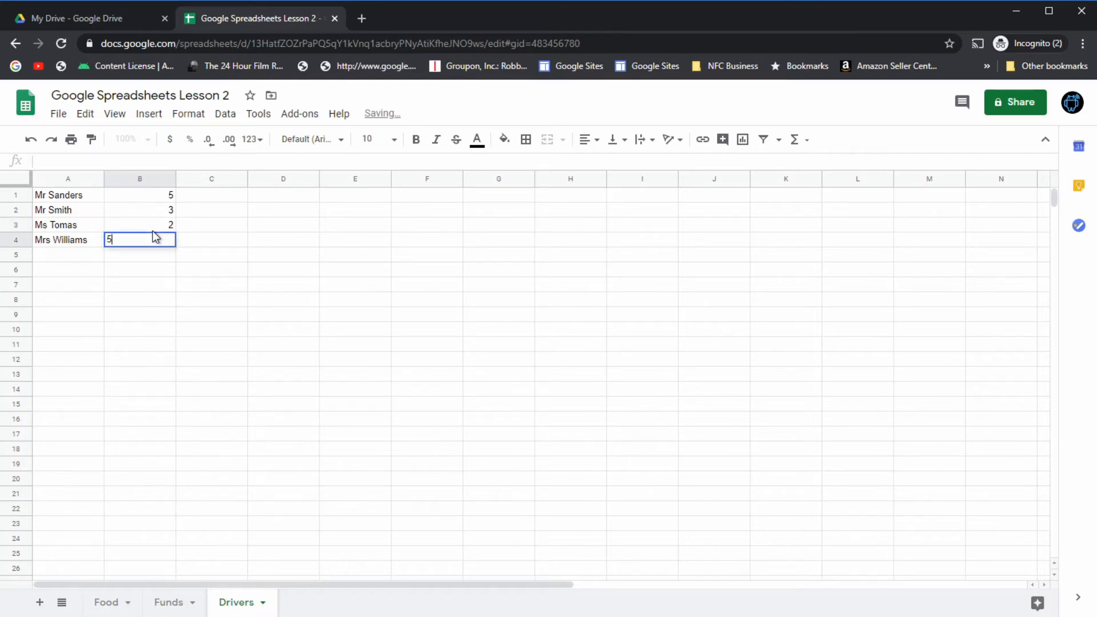
{"action": "key", "text": "Return"}
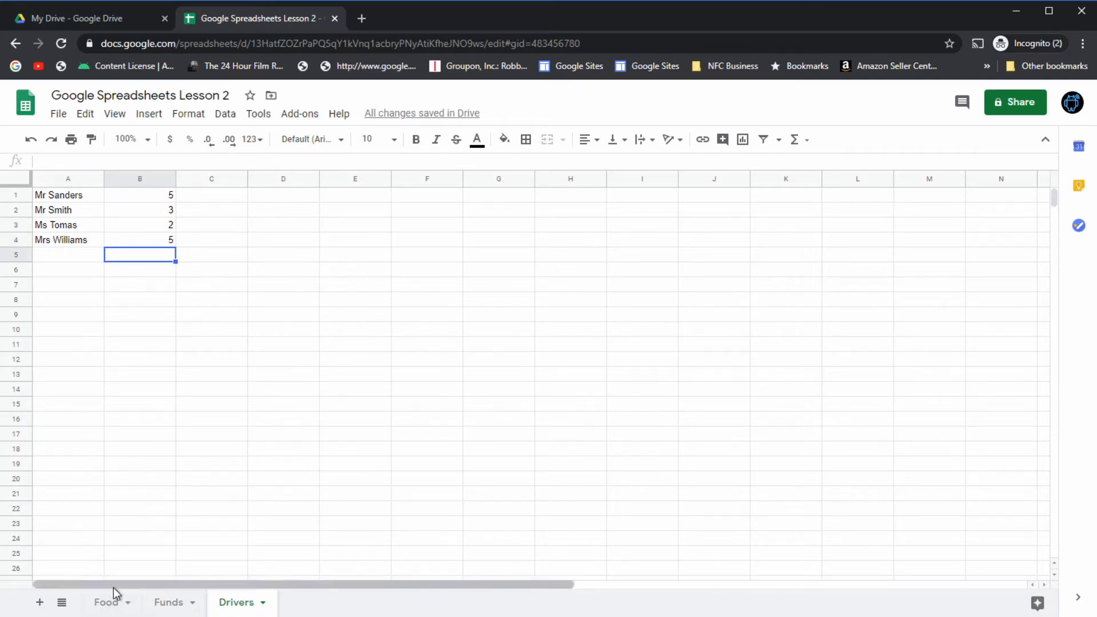
Examine the cells in row 3 of the Food sheet and look through the Funds and Drivers sheets.
{"action": "left_click", "coordinate": [112, 603]}
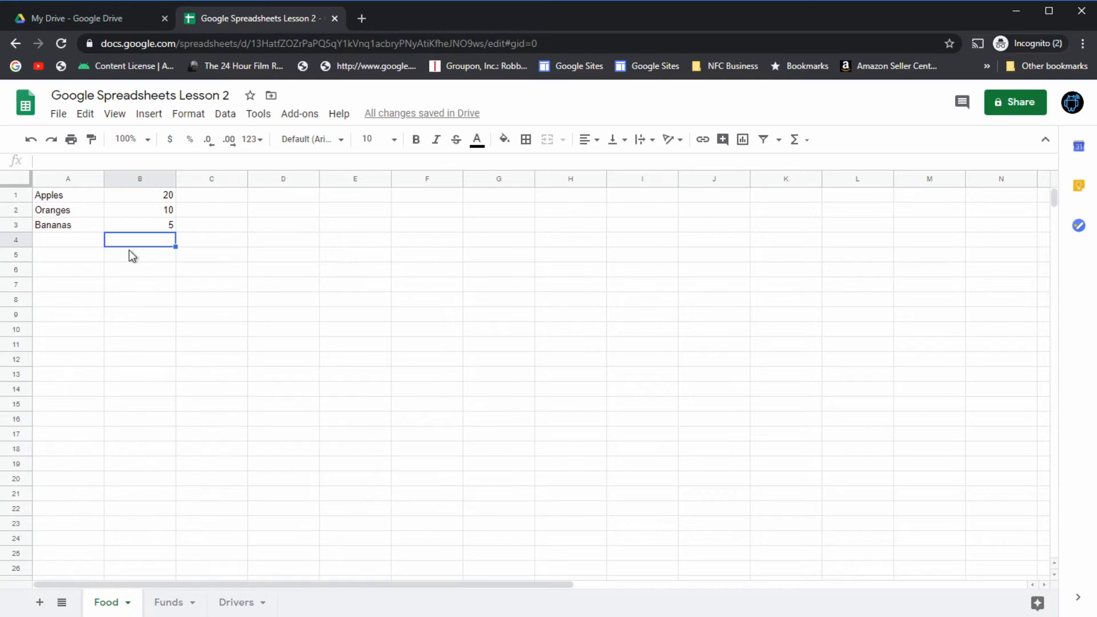
{"action": "left_click", "coordinate": [50, 222]}
{"action": "left_click", "coordinate": [129, 230]}
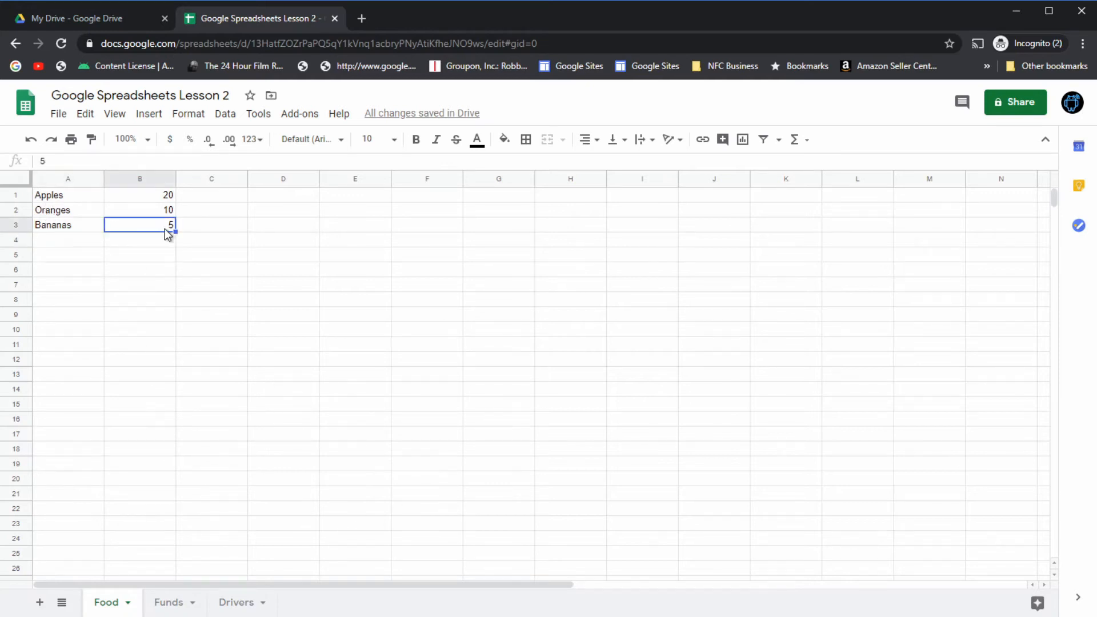
{"action": "left_click", "coordinate": [221, 230]}
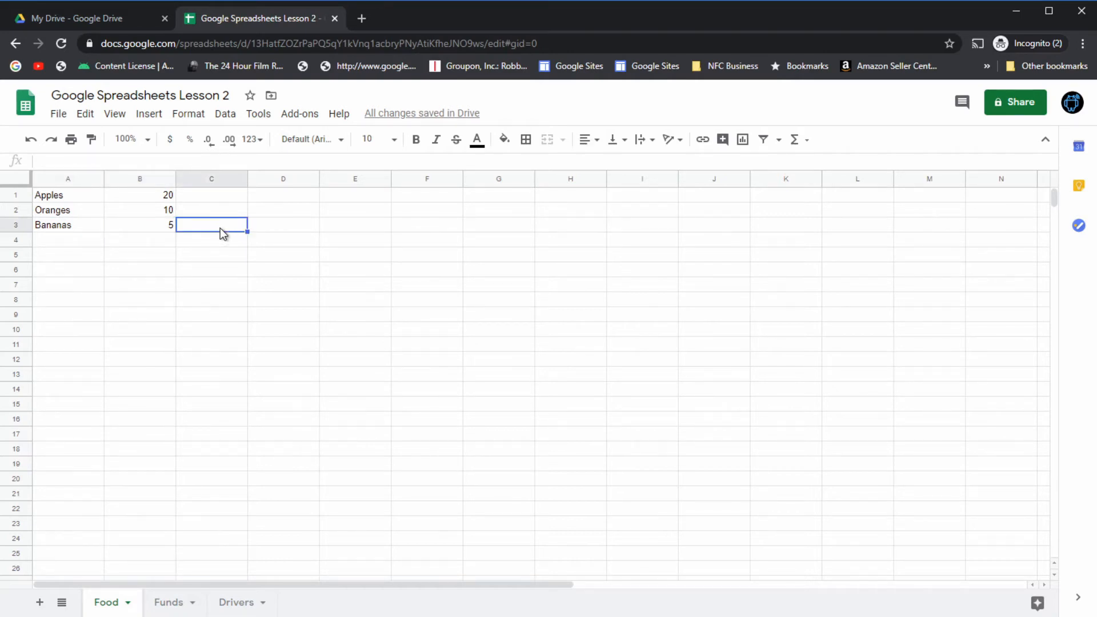
{"action": "left_click", "coordinate": [286, 227]}
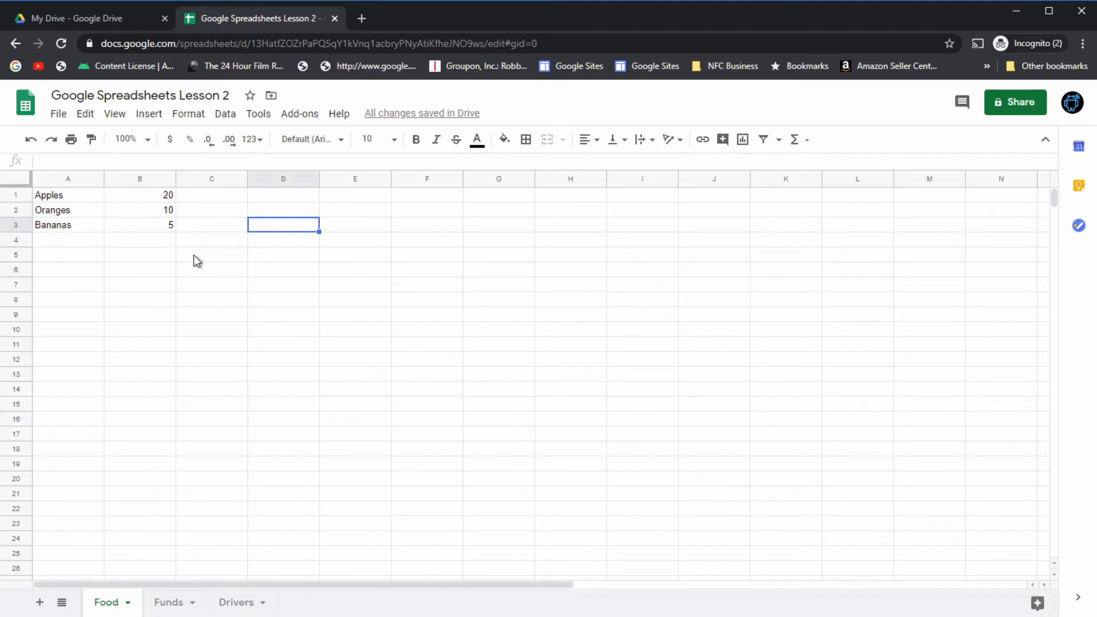
{"action": "key", "text": "Left"}
{"action": "key", "text": "Left"}
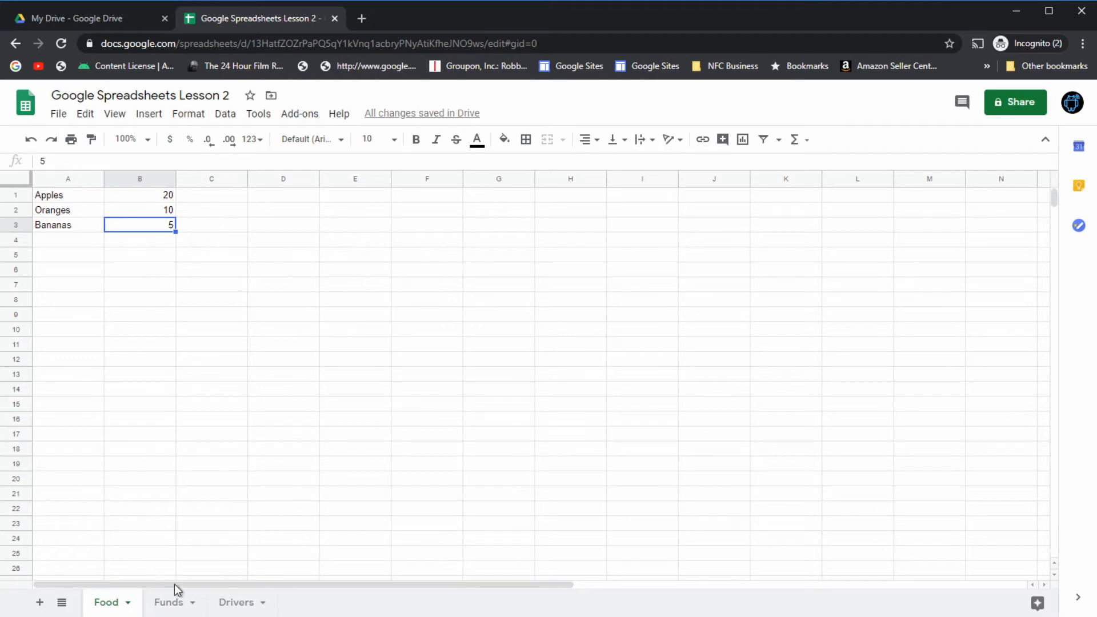
{"action": "left_click", "coordinate": [169, 604]}
{"action": "left_click", "coordinate": [247, 604]}
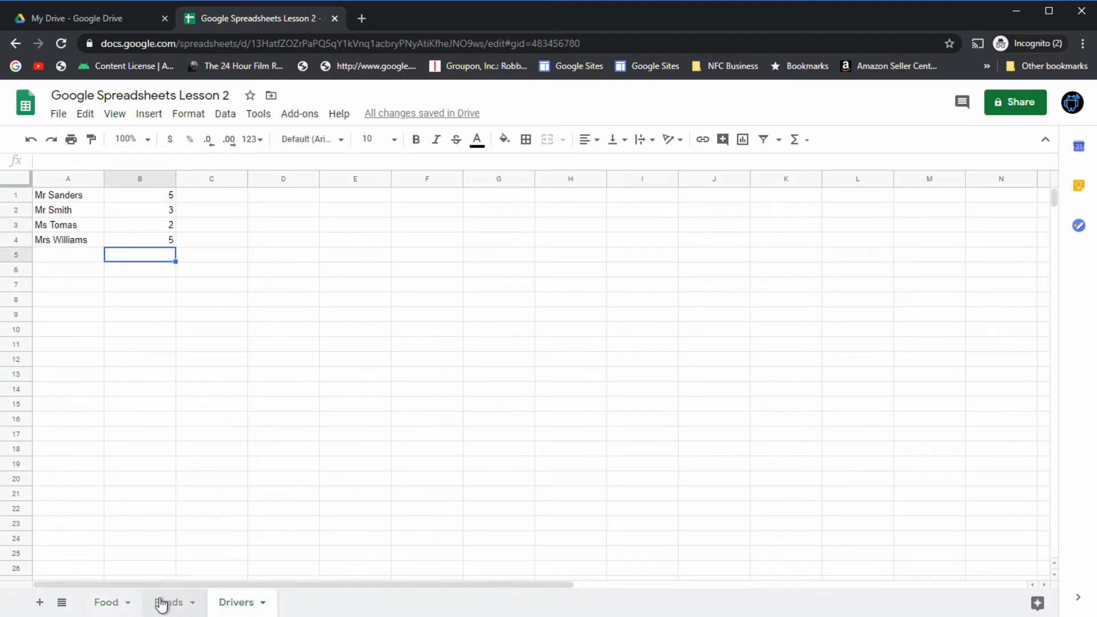
{"action": "left_click", "coordinate": [112, 603]}
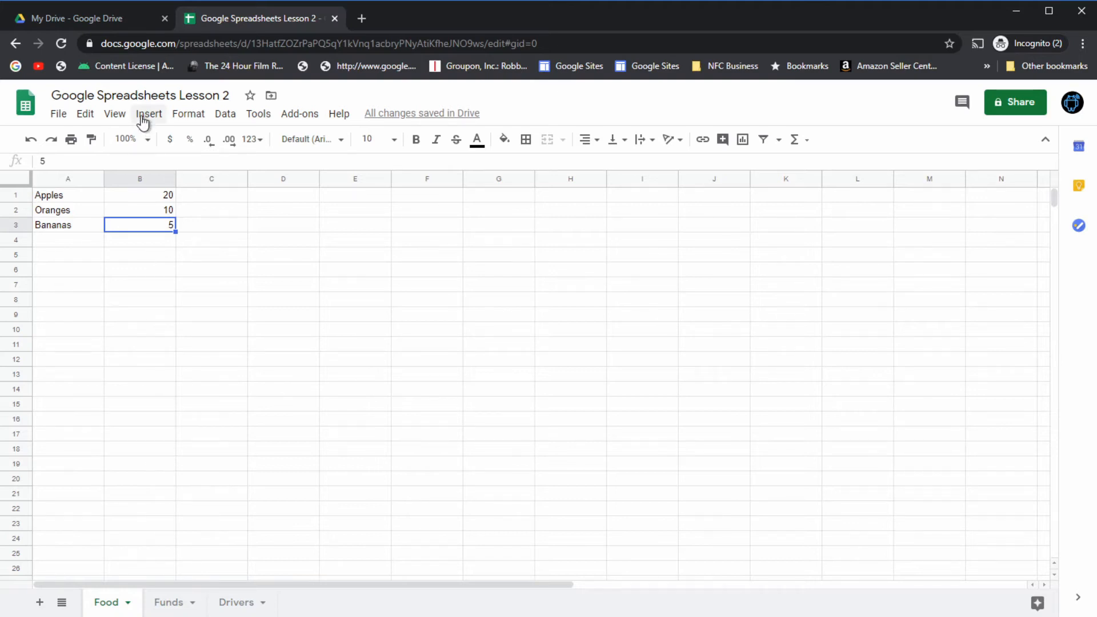
{"action": "left_click", "coordinate": [128, 605]}
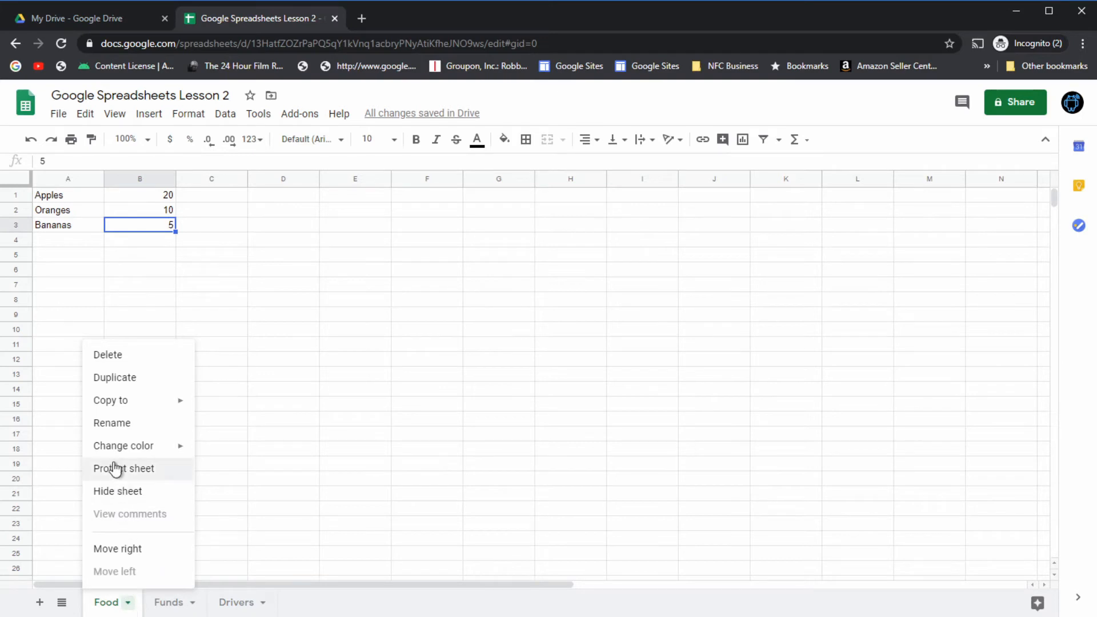
{"action": "left_click", "coordinate": [116, 426]}
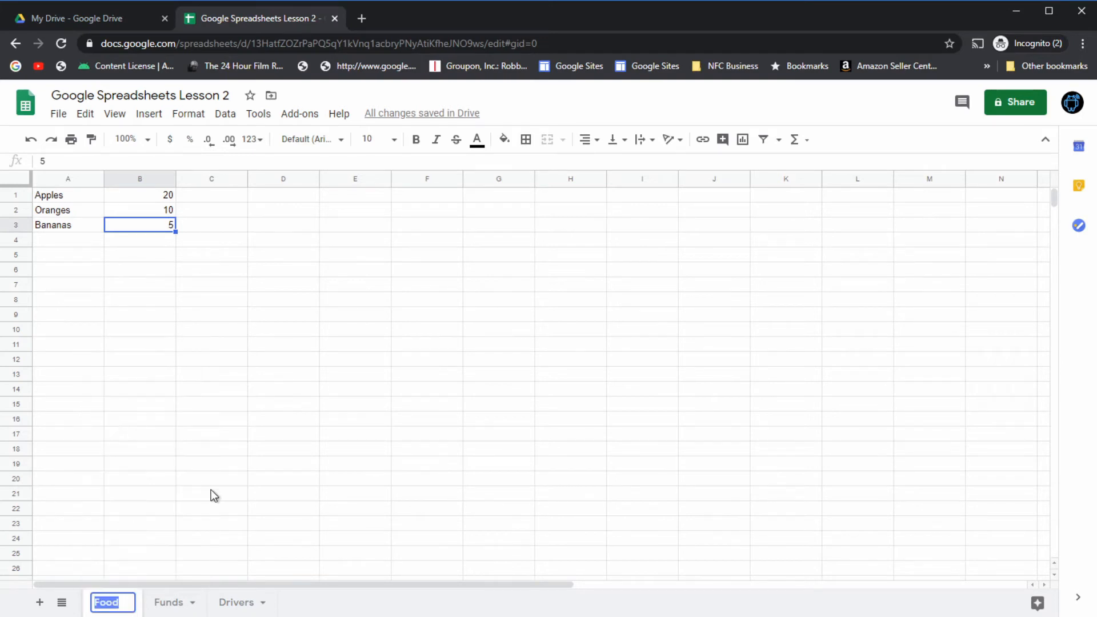
{"action": "left_click", "coordinate": [159, 568]}
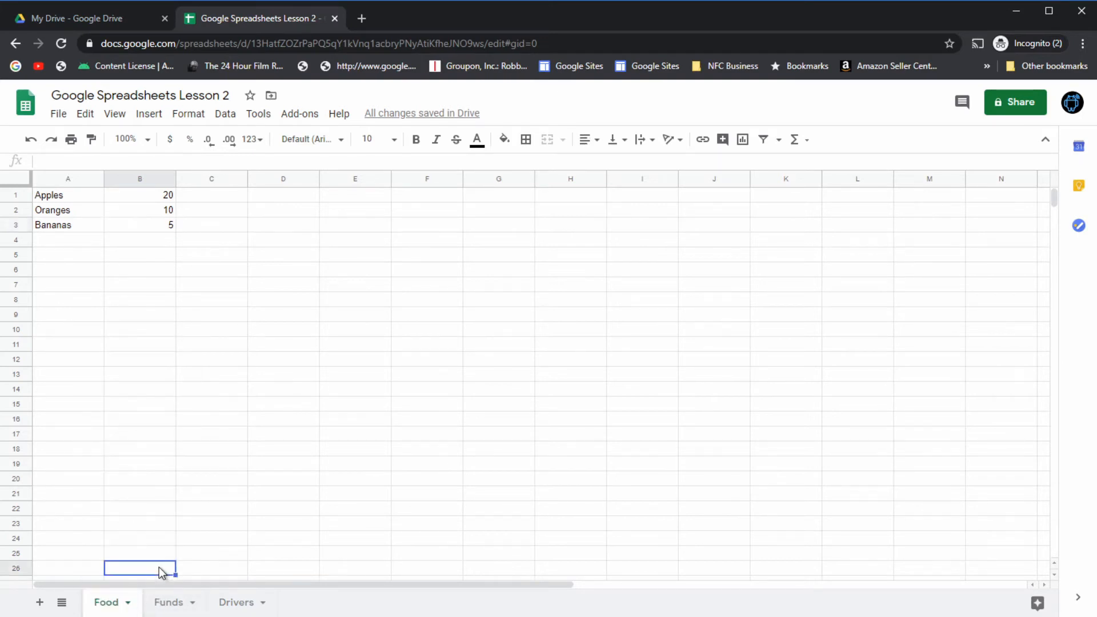
Set the Food sheet's tab color to bright green.
{"action": "left_click", "coordinate": [127, 603]}
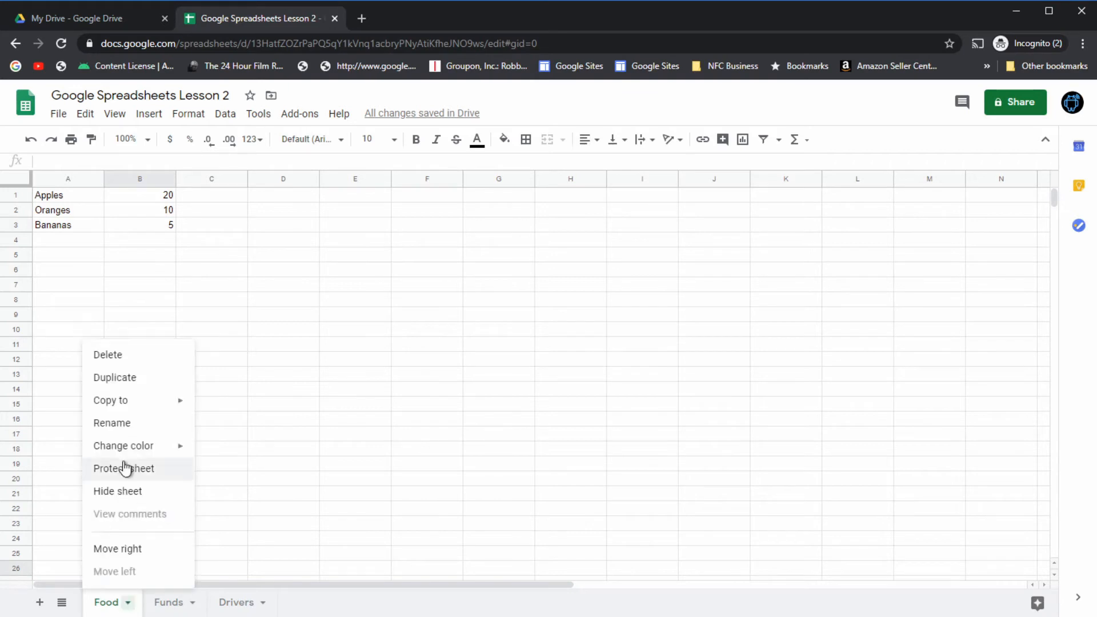
{"action": "mouse_move", "coordinate": [122, 448]}
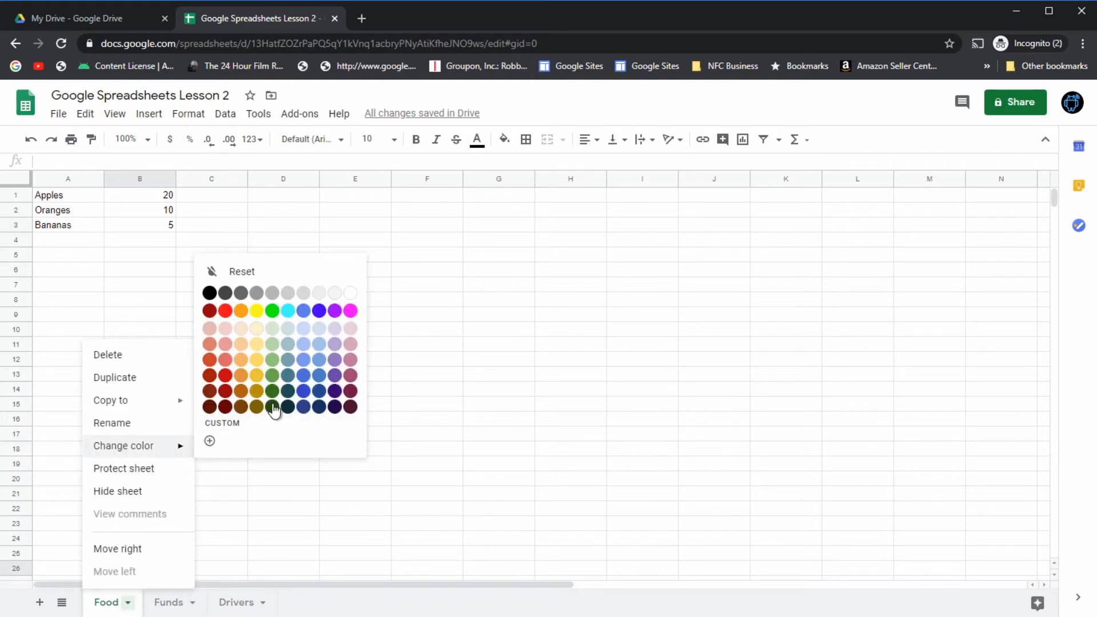
{"action": "left_click", "coordinate": [273, 311]}
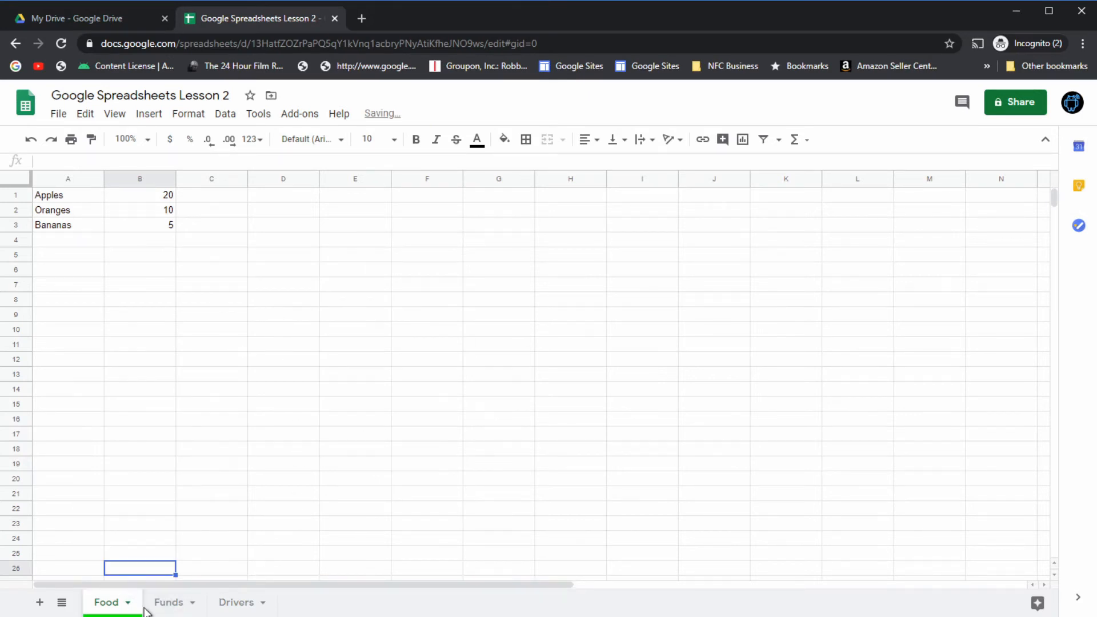
Open the Funds sheet and set its tab color to bright green.
{"action": "left_click", "coordinate": [190, 603]}
{"action": "left_click", "coordinate": [194, 605]}
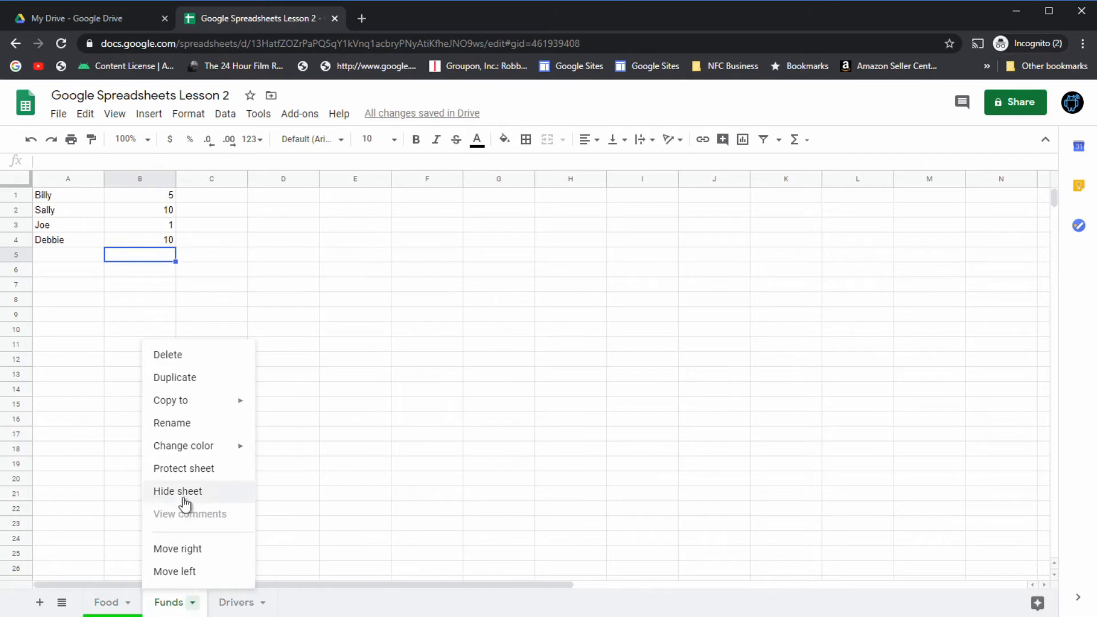
{"action": "mouse_move", "coordinate": [225, 448]}
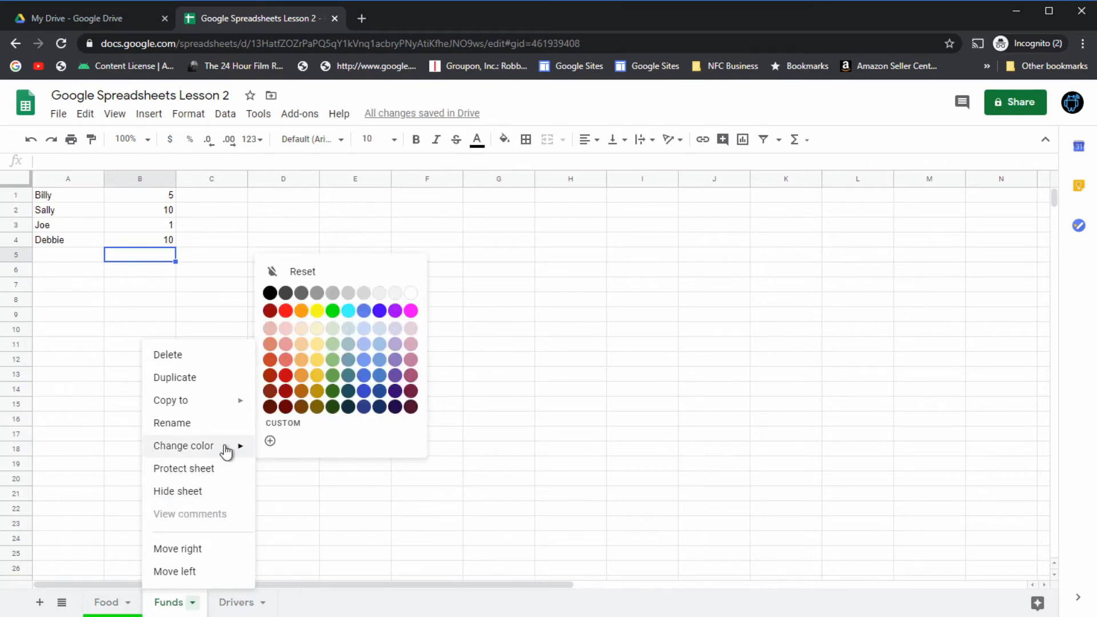
{"action": "left_click", "coordinate": [334, 311]}
Return to the Food sheet and set its tab color to bright red.
{"action": "left_click", "coordinate": [128, 604]}
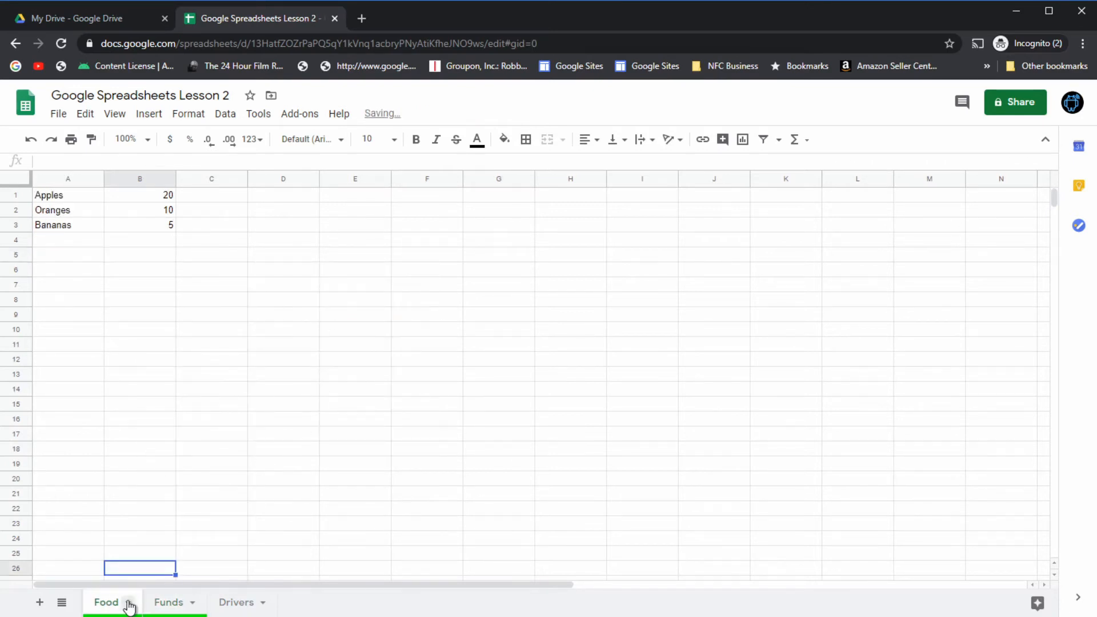
{"action": "left_click", "coordinate": [128, 604]}
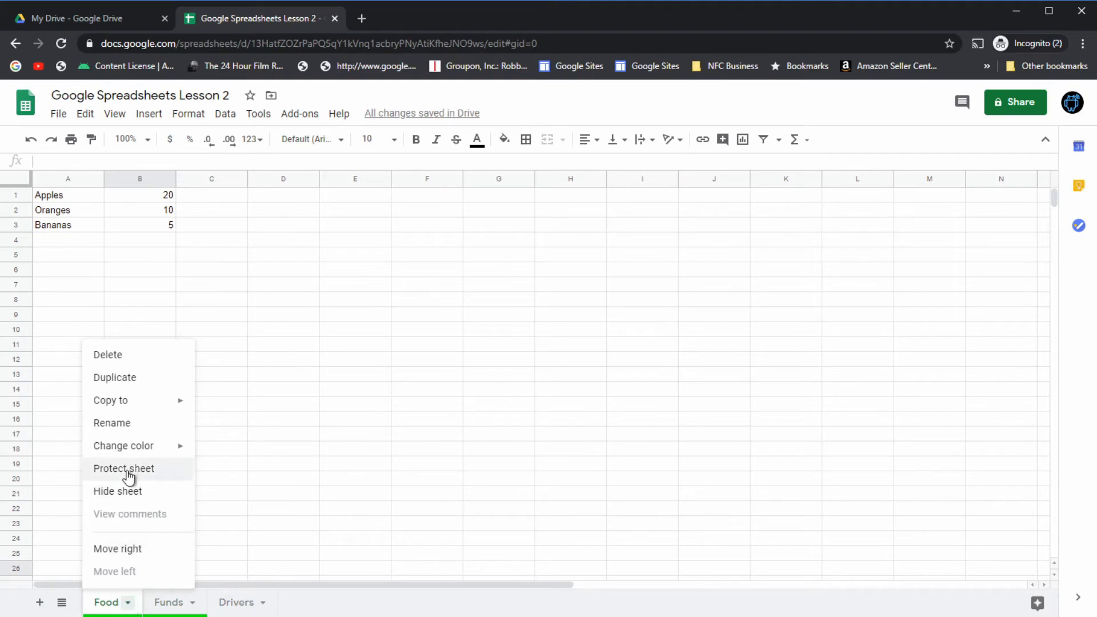
{"action": "mouse_move", "coordinate": [128, 448]}
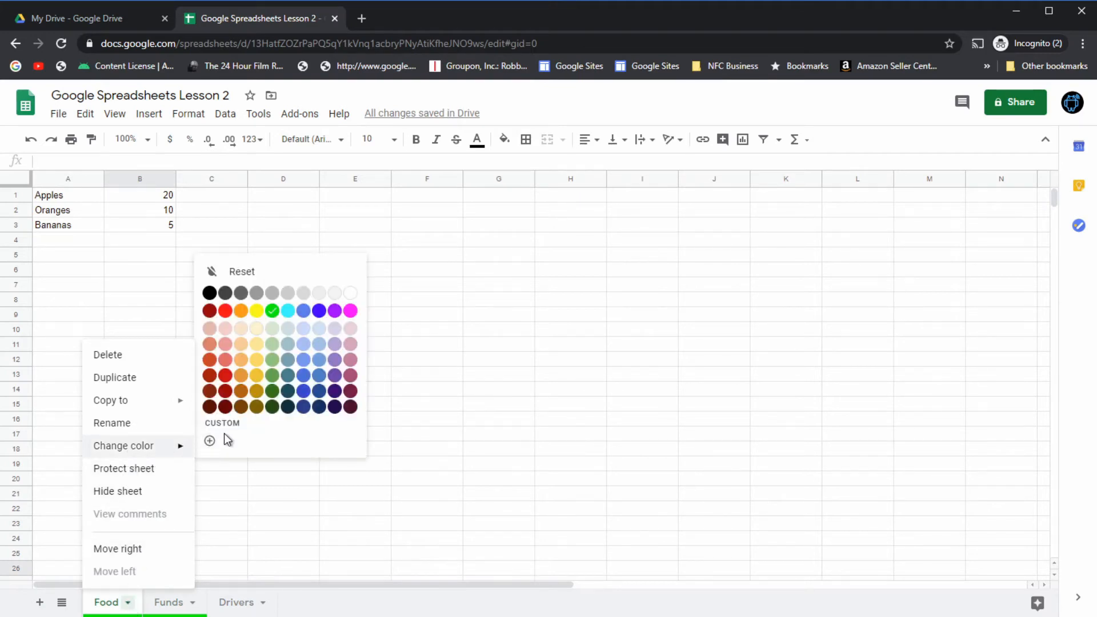
{"action": "left_click", "coordinate": [225, 311]}
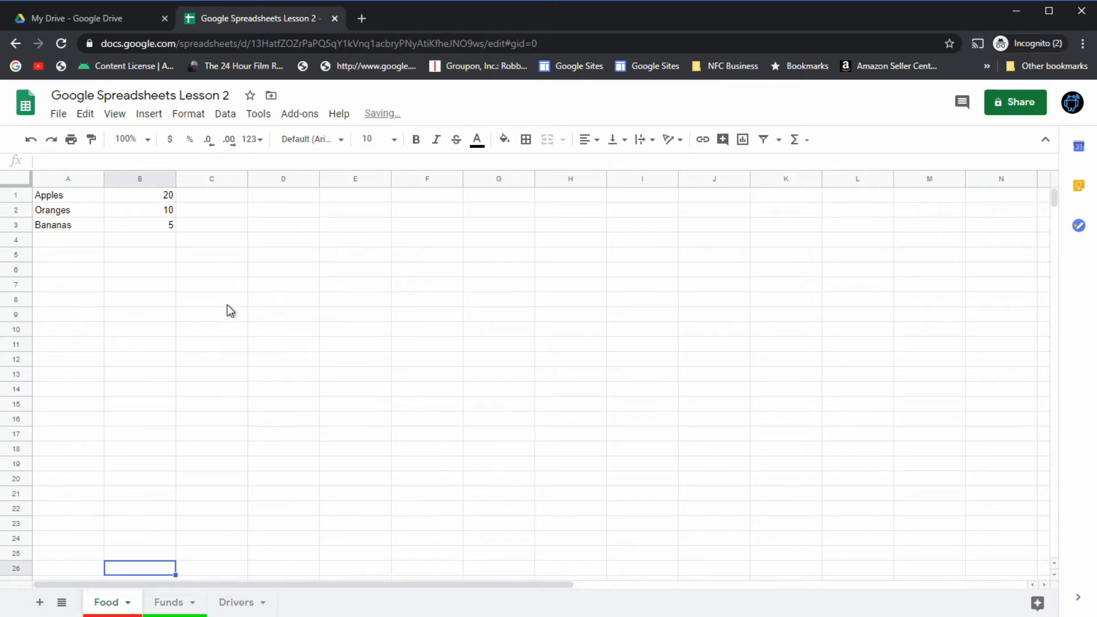
Open the Drivers sheet and set its tab color to bright blue.
{"action": "left_click", "coordinate": [263, 605]}
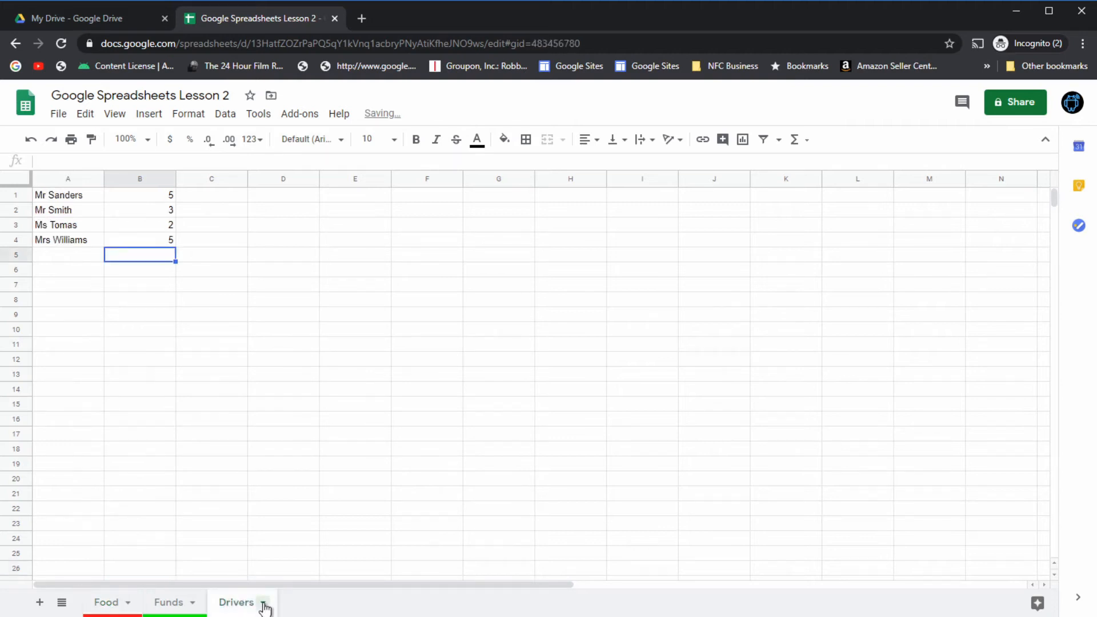
{"action": "left_click", "coordinate": [263, 605]}
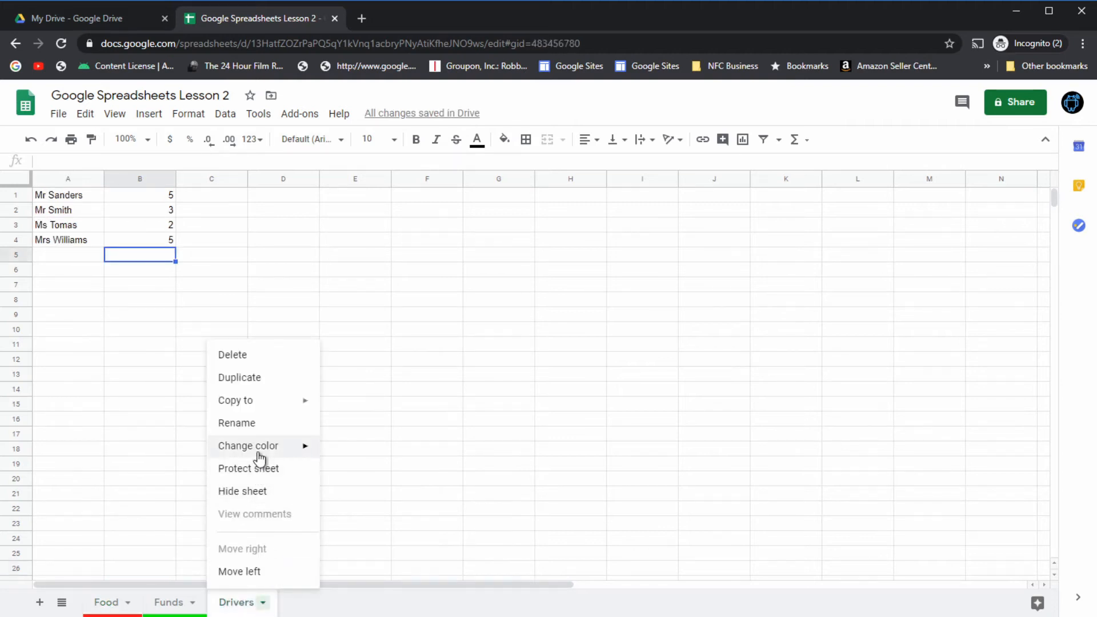
{"action": "mouse_move", "coordinate": [260, 455]}
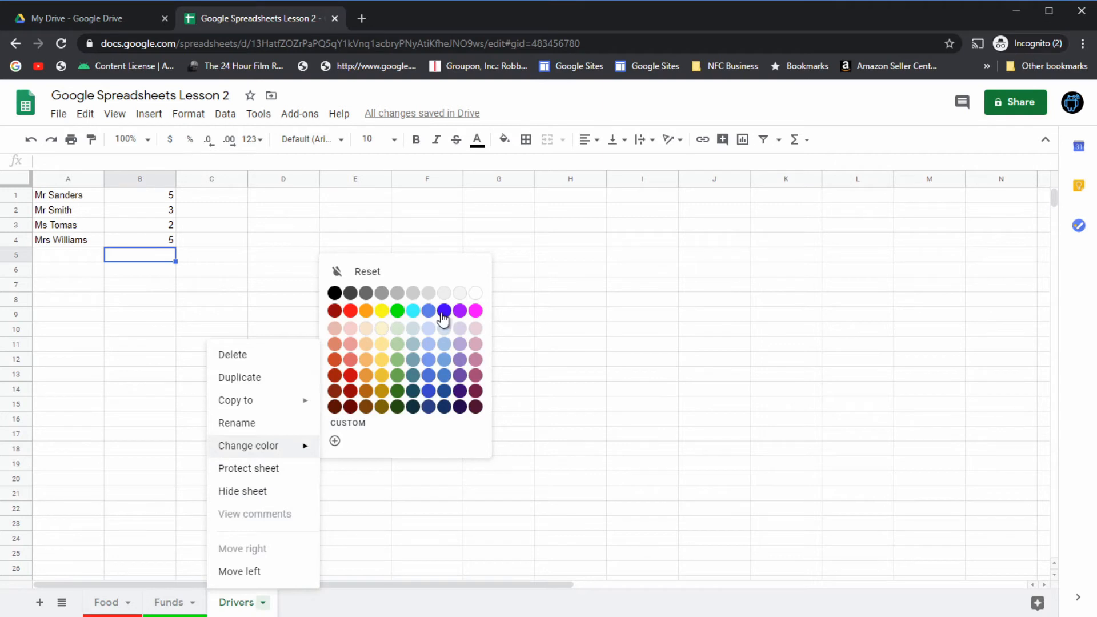
{"action": "left_click", "coordinate": [444, 311]}
{"action": "left_click", "coordinate": [419, 515]}
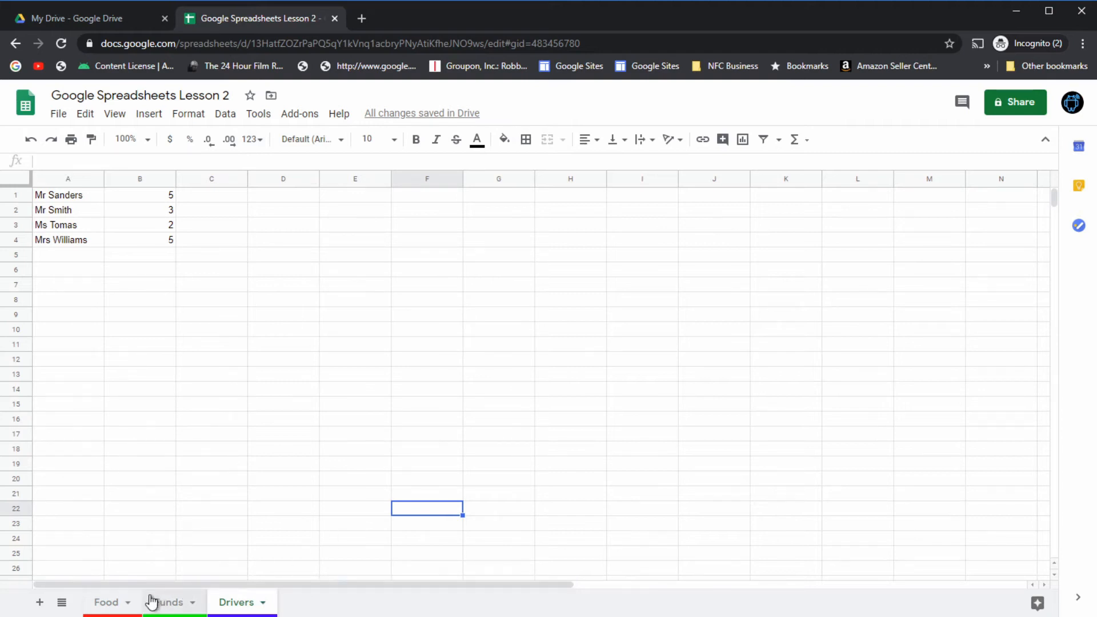
Look through the Funds, Food and Drivers sheets in turn to compare their contents and tab colors.
{"action": "left_click", "coordinate": [169, 602]}
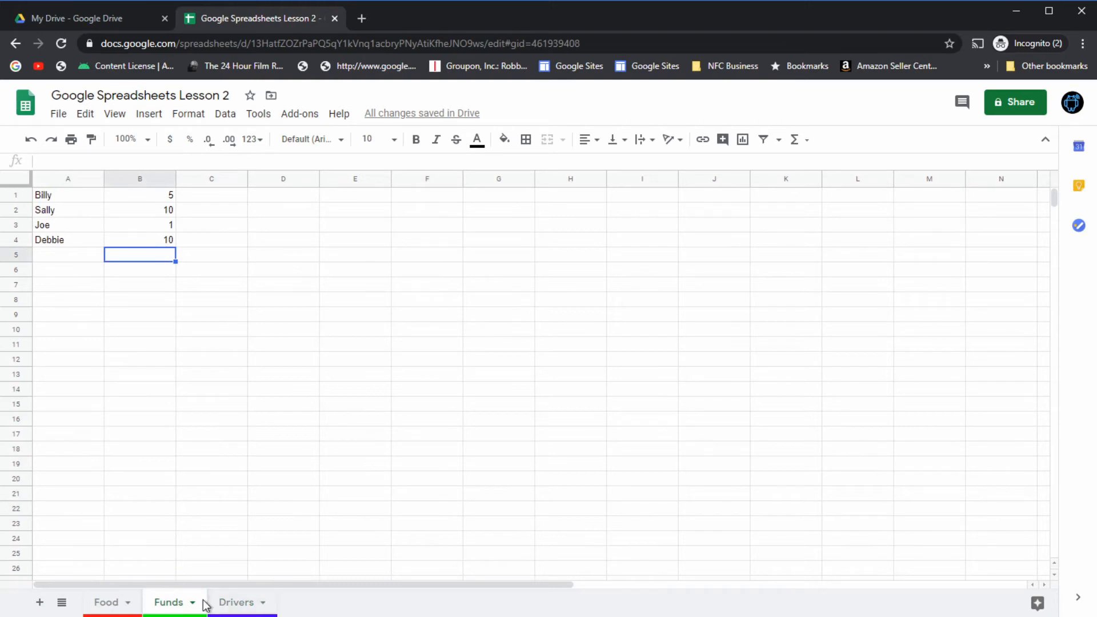
{"action": "left_click", "coordinate": [108, 603]}
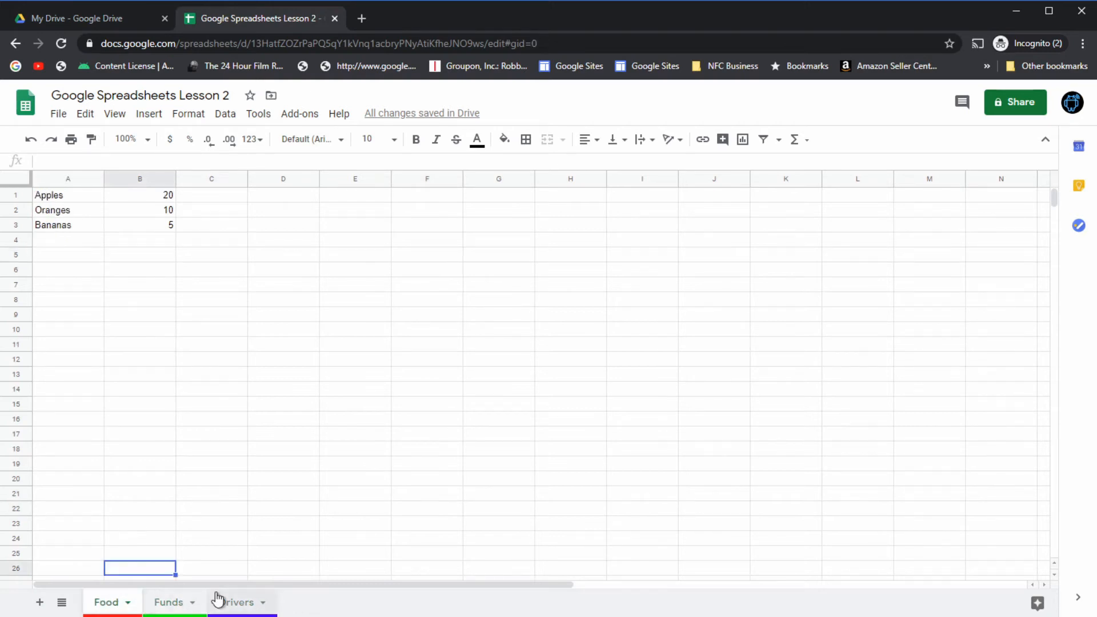
{"action": "left_click", "coordinate": [236, 602]}
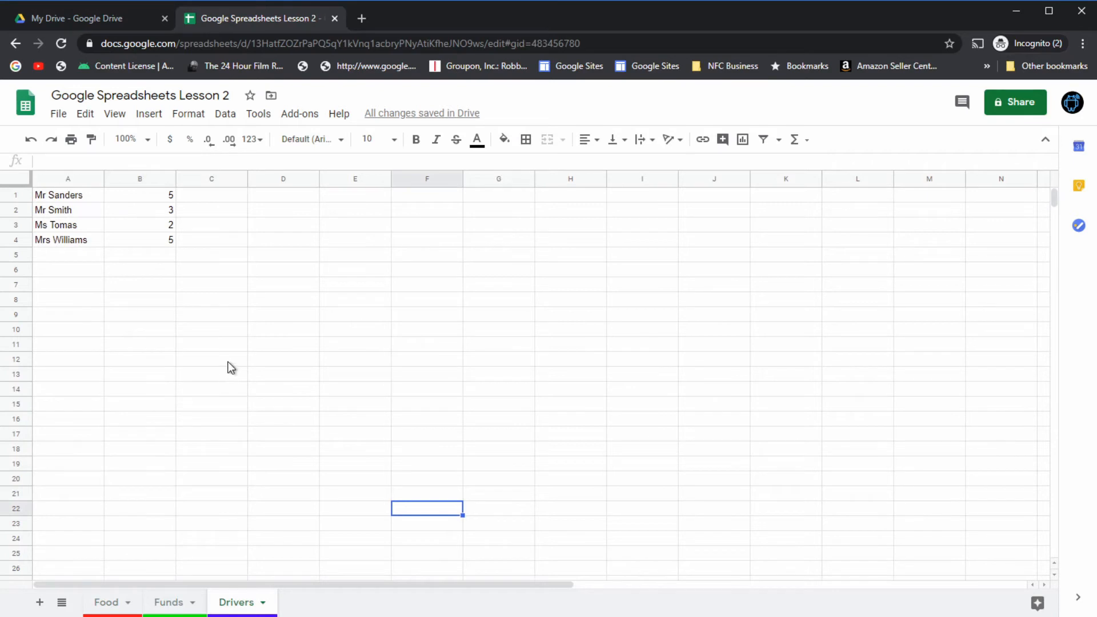
Duplicate the Food sheet within the same spreadsheet.
{"action": "left_click", "coordinate": [107, 602]}
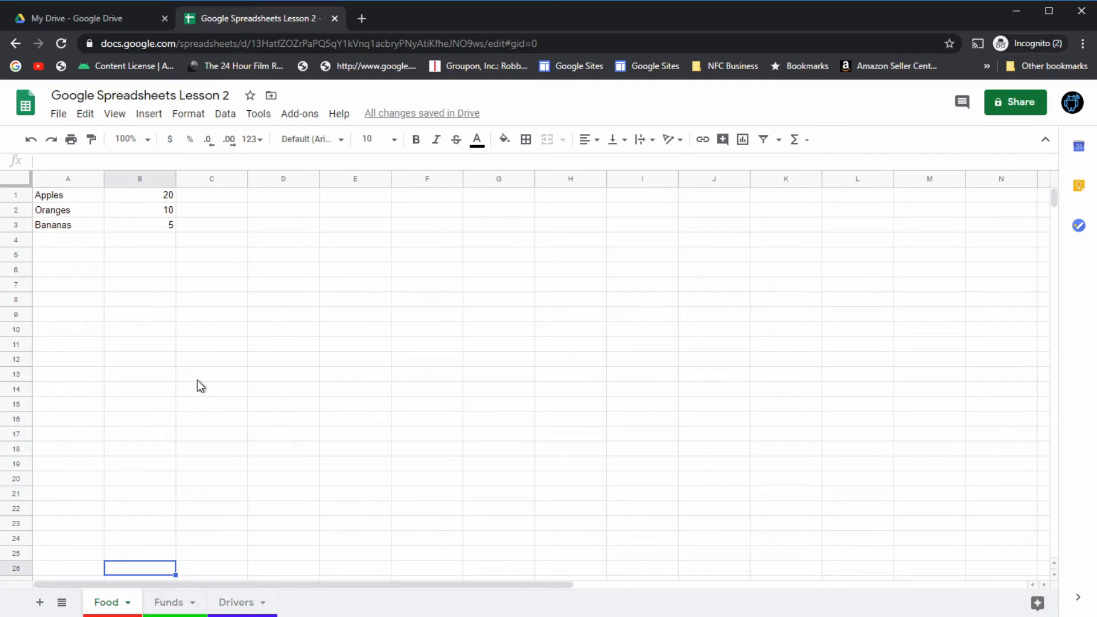
{"action": "left_click", "coordinate": [129, 604]}
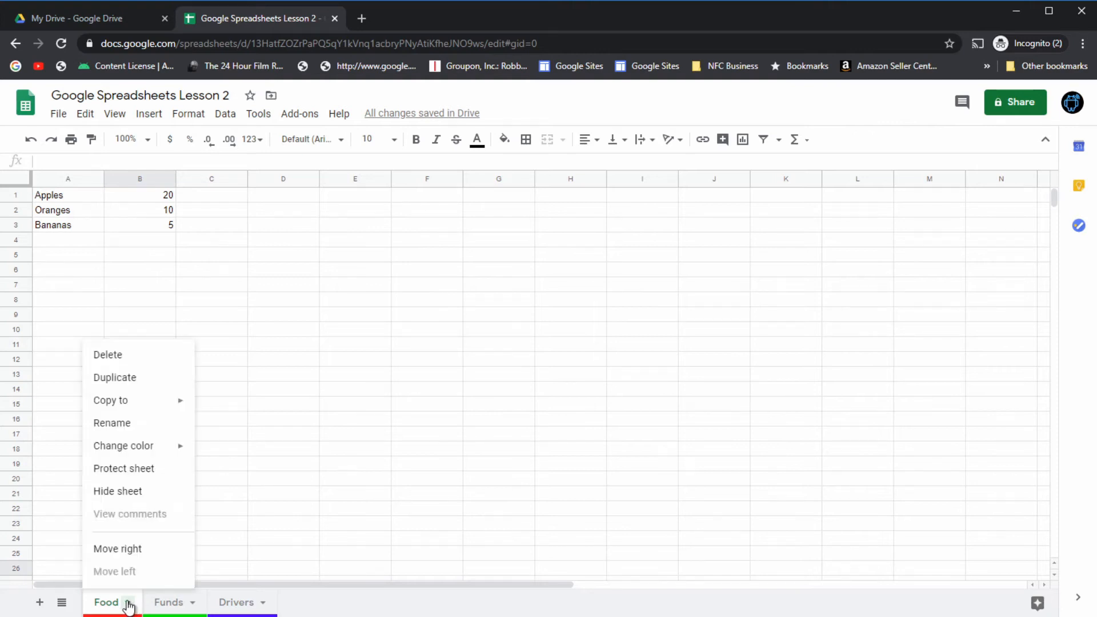
{"action": "left_click", "coordinate": [122, 379]}
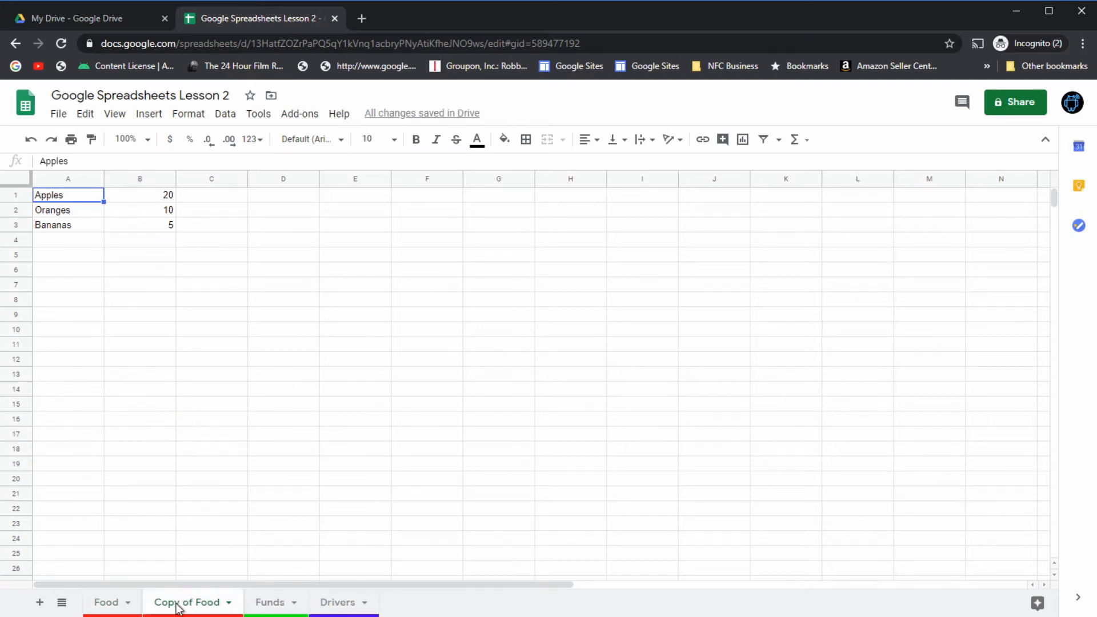
In the duplicated Food sheet, set the Apples amount in B1 to 2 and the Oranges amount in B2 to 1.
{"action": "left_click", "coordinate": [170, 227]}
{"action": "left_click", "coordinate": [166, 196]}
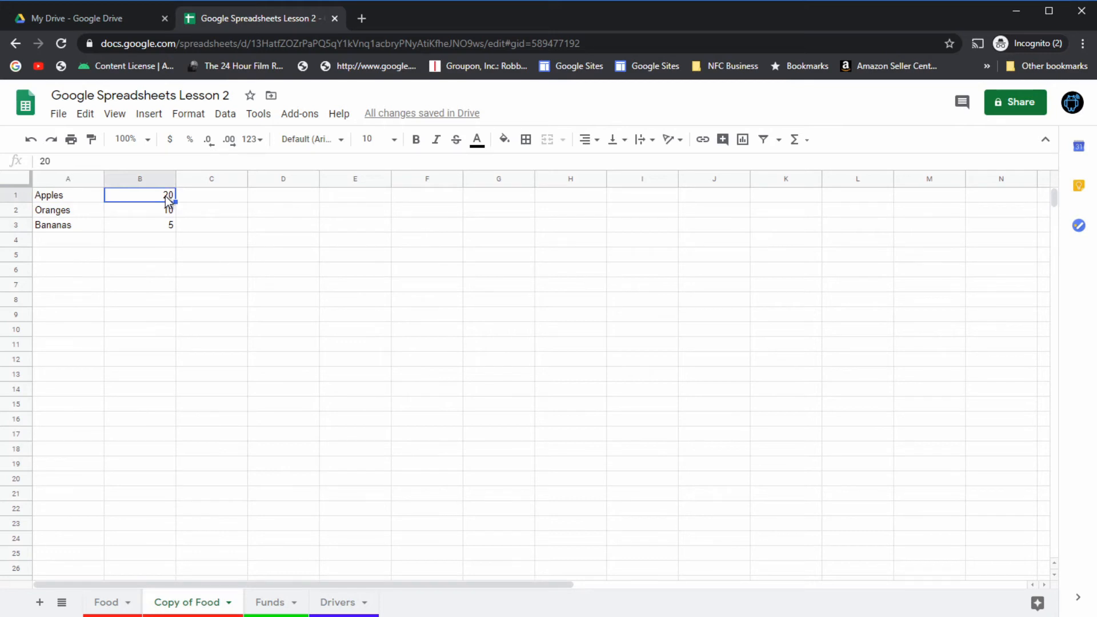
{"action": "key", "text": "Down"}
{"action": "key", "text": "Down"}
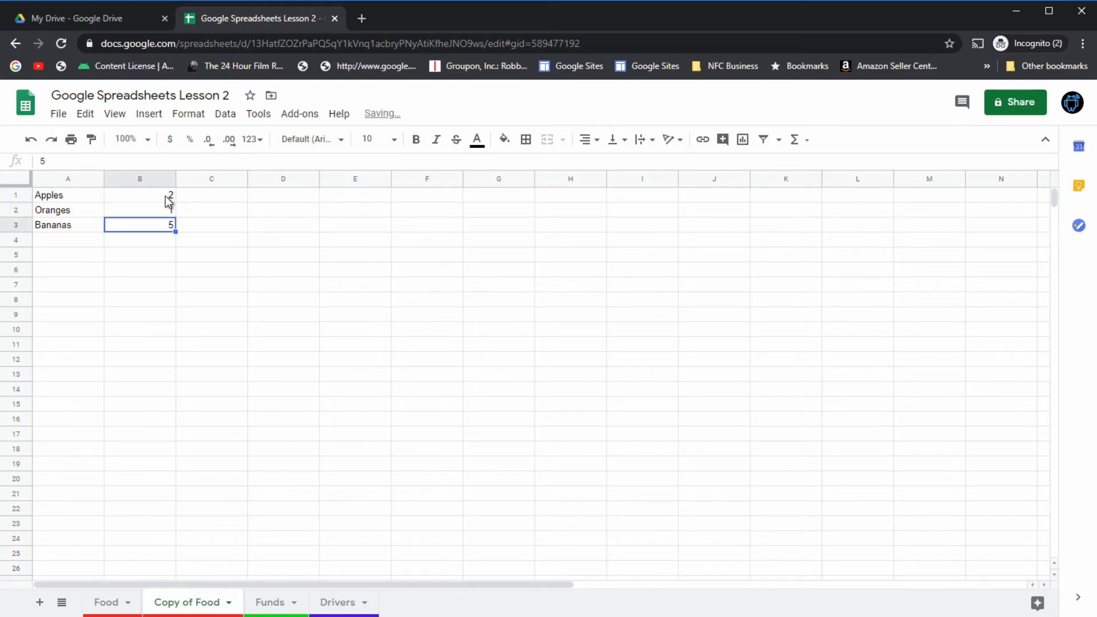
{"action": "left_click", "coordinate": [226, 303]}
{"action": "left_click", "coordinate": [163, 246]}
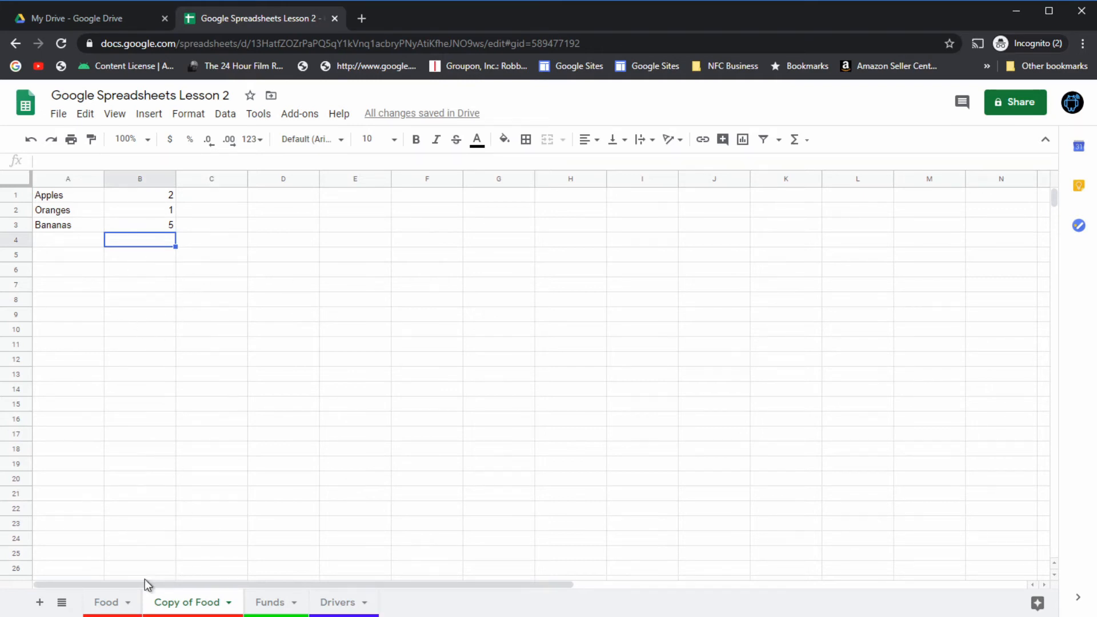
Compare the amounts in the original Food sheet with those in its copy.
{"action": "left_click", "coordinate": [107, 603]}
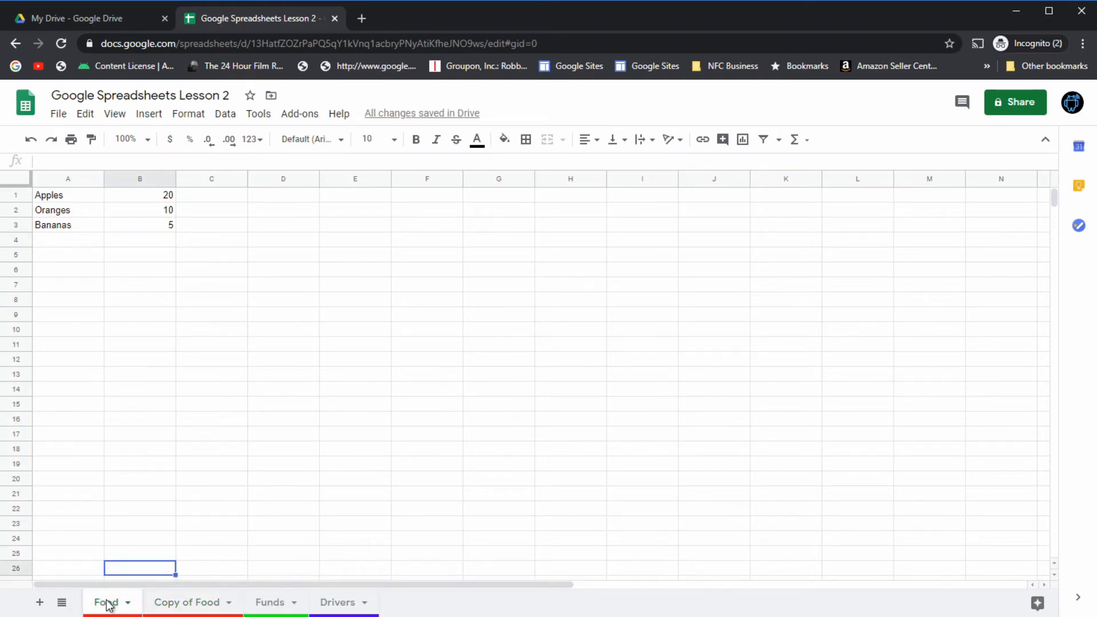
{"action": "left_click", "coordinate": [197, 602]}
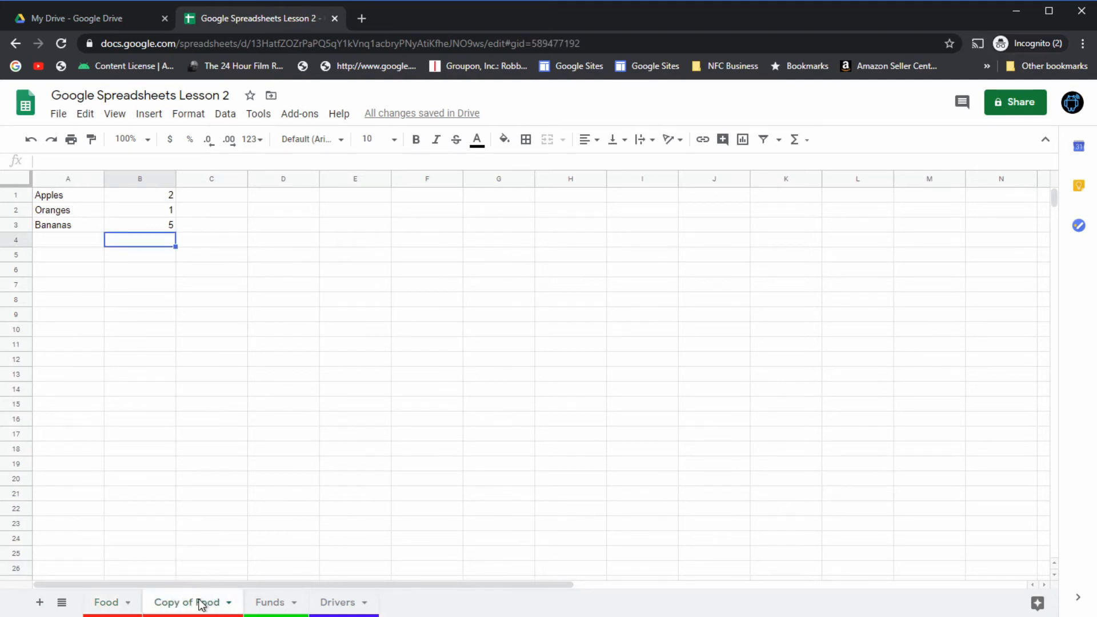
{"action": "left_click", "coordinate": [108, 604]}
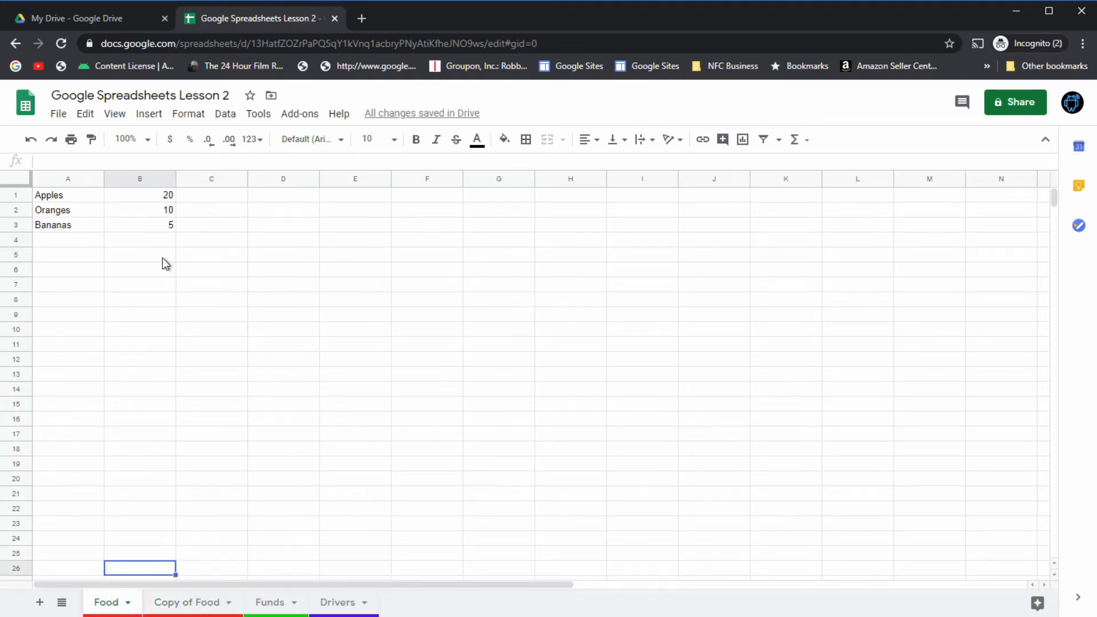
Delete the Copy of Food sheet from the spreadsheet.
{"action": "left_click", "coordinate": [196, 602]}
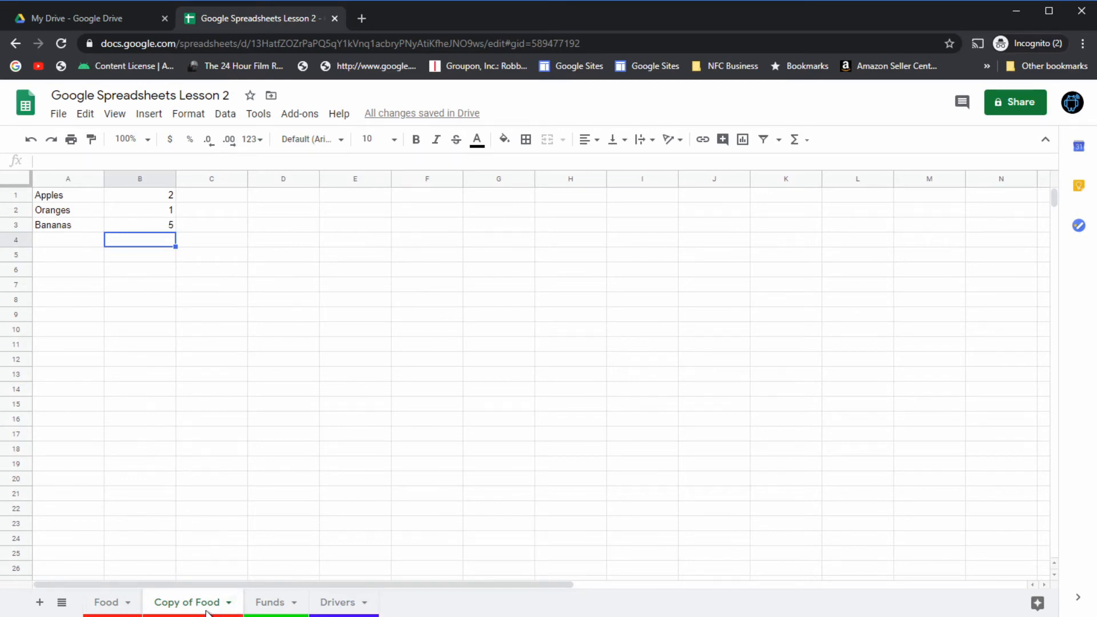
{"action": "left_click", "coordinate": [229, 604]}
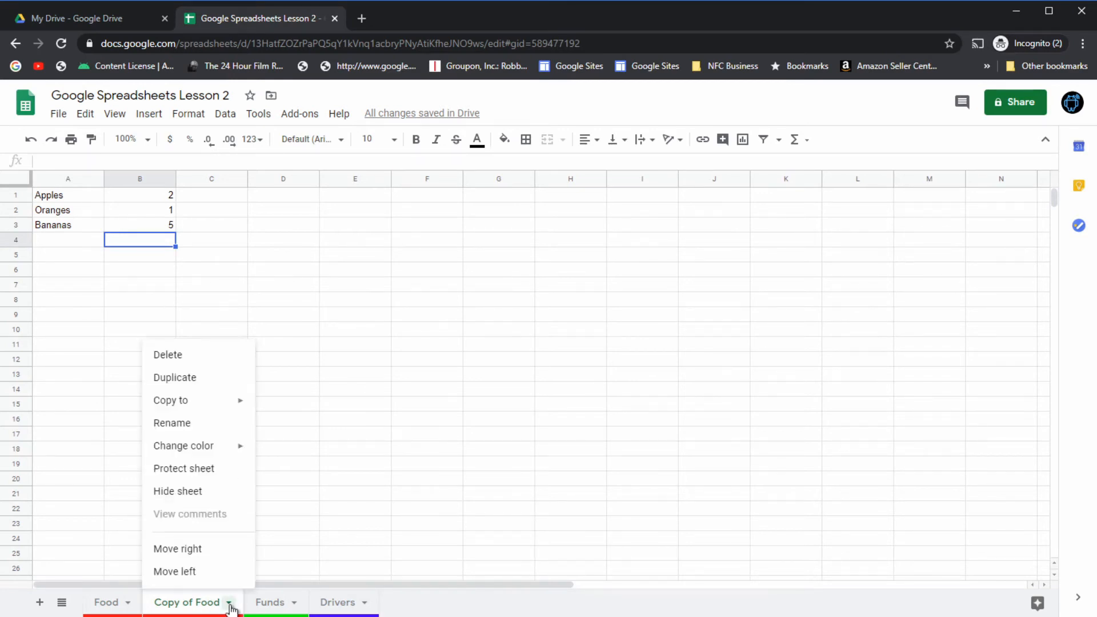
{"action": "left_click", "coordinate": [173, 359]}
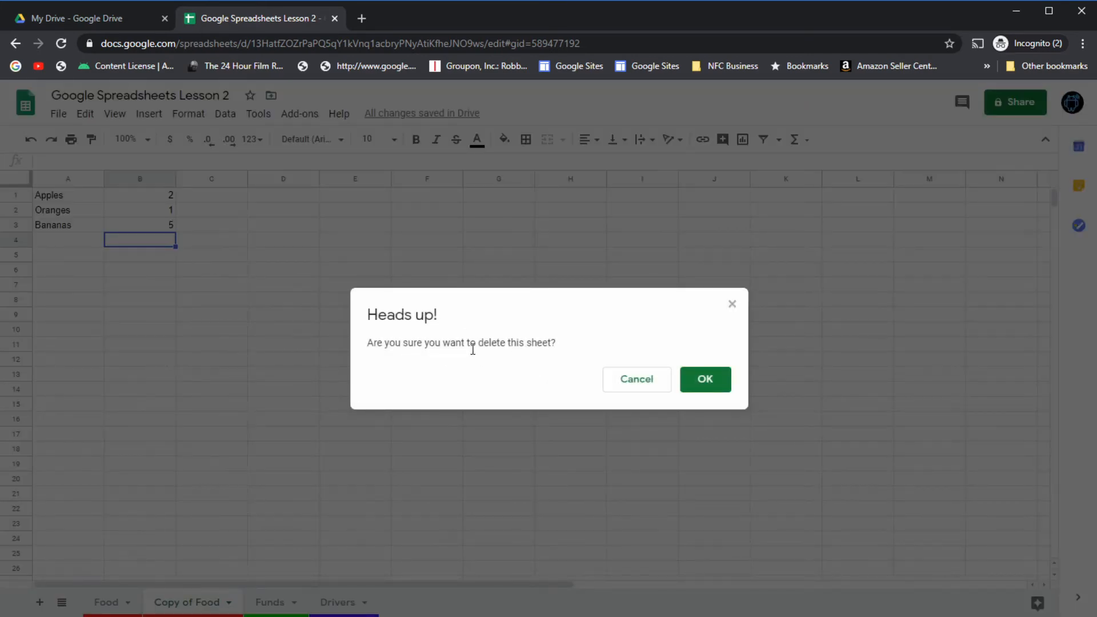
{"action": "left_click", "coordinate": [713, 381]}
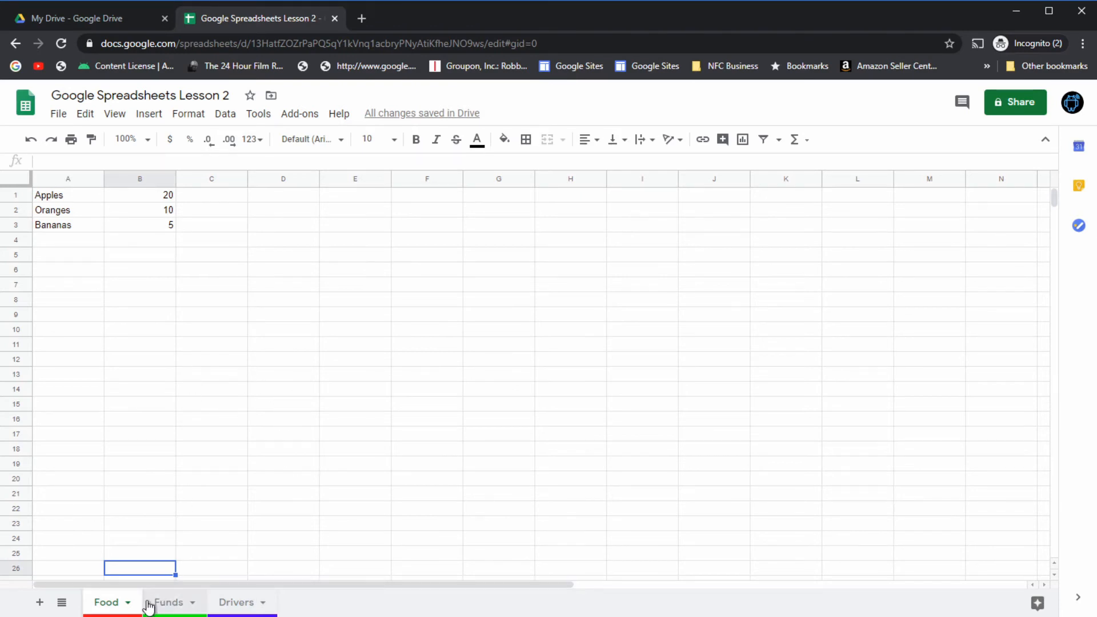
{"action": "left_click", "coordinate": [129, 602]}
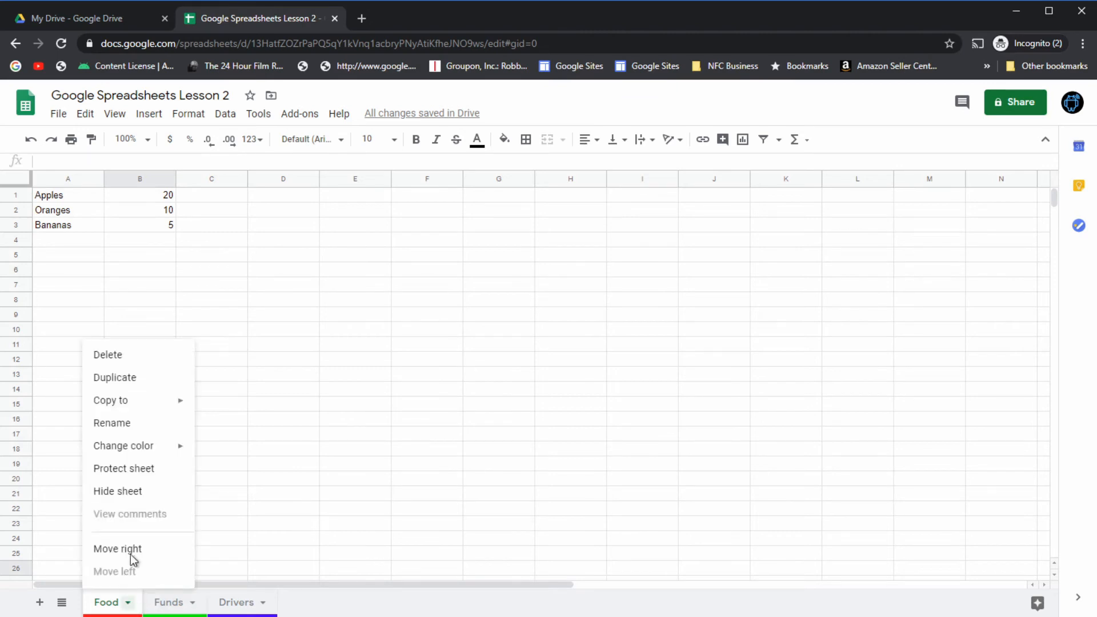
{"action": "mouse_move", "coordinate": [130, 411]}
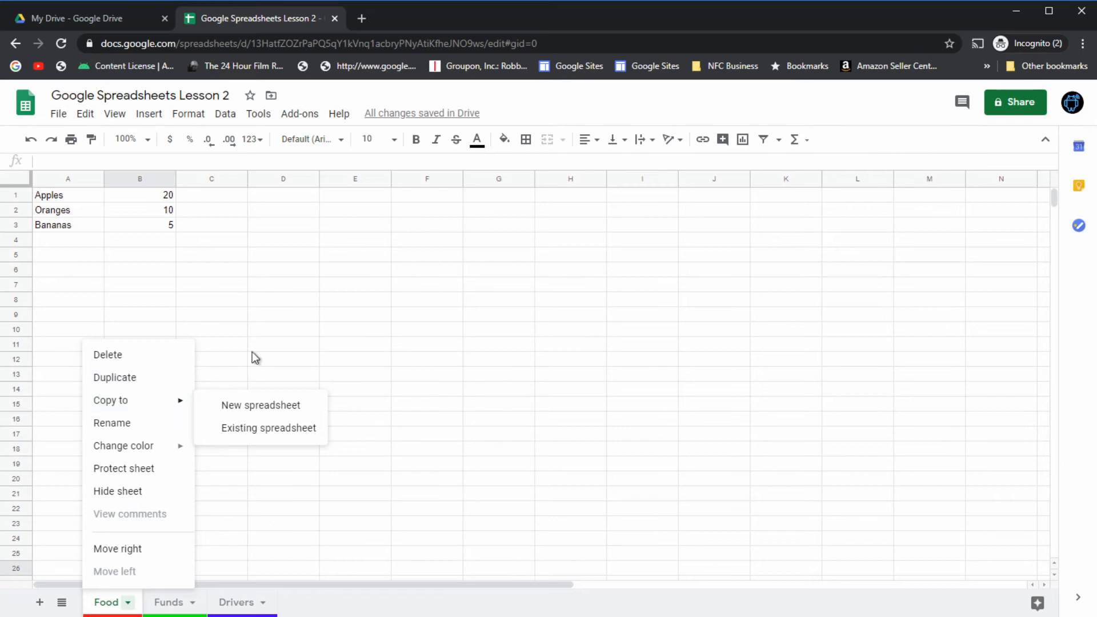
{"action": "left_click", "coordinate": [288, 334]}
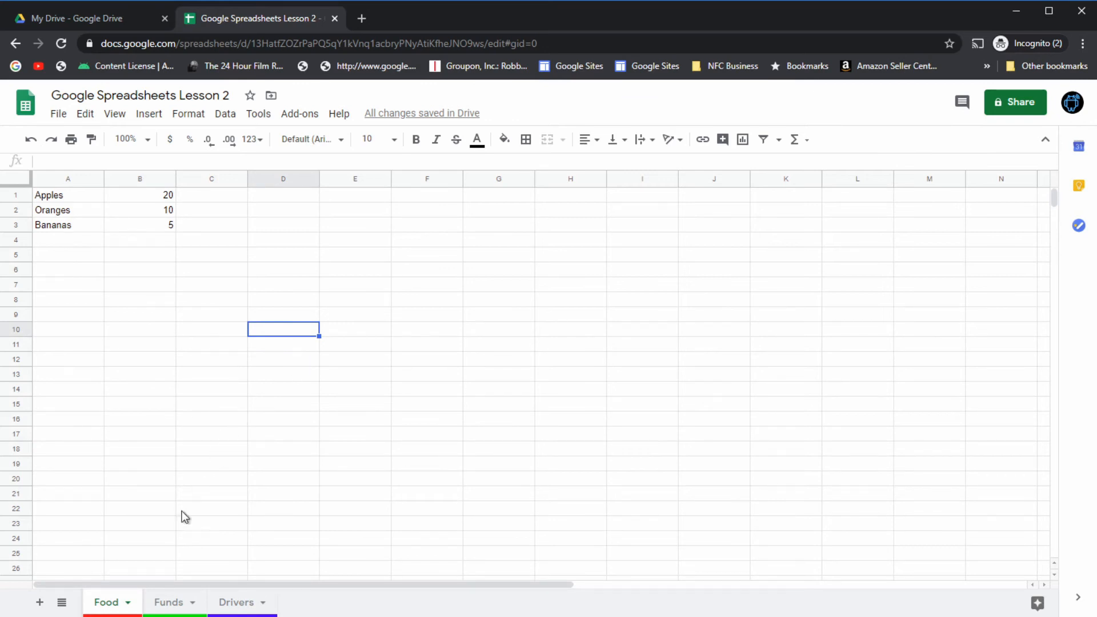
Copy the Food sheet to a new spreadsheet, then open that spreadsheet and dismiss its edit-history tip.
{"action": "left_click", "coordinate": [129, 604]}
{"action": "mouse_move", "coordinate": [127, 405]}
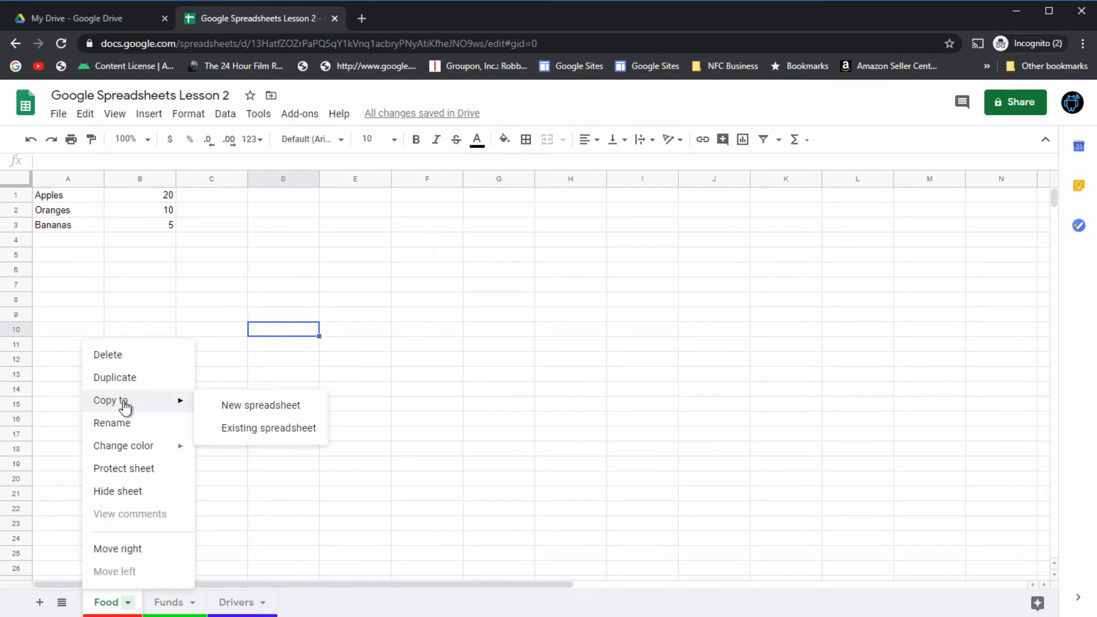
{"action": "left_click", "coordinate": [272, 407]}
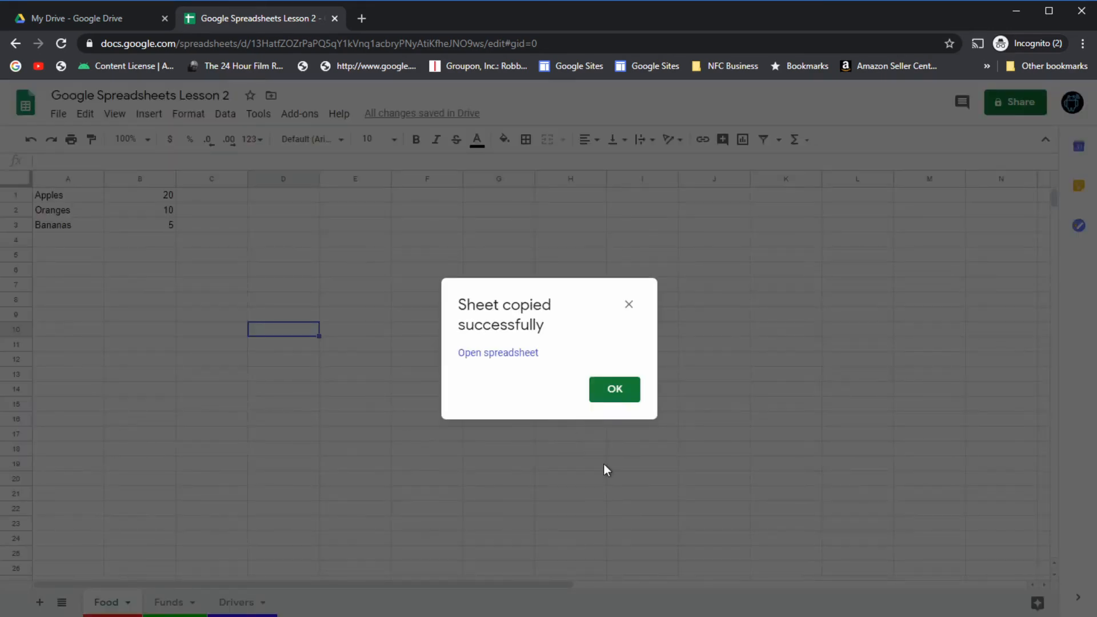
{"action": "left_click", "coordinate": [522, 354]}
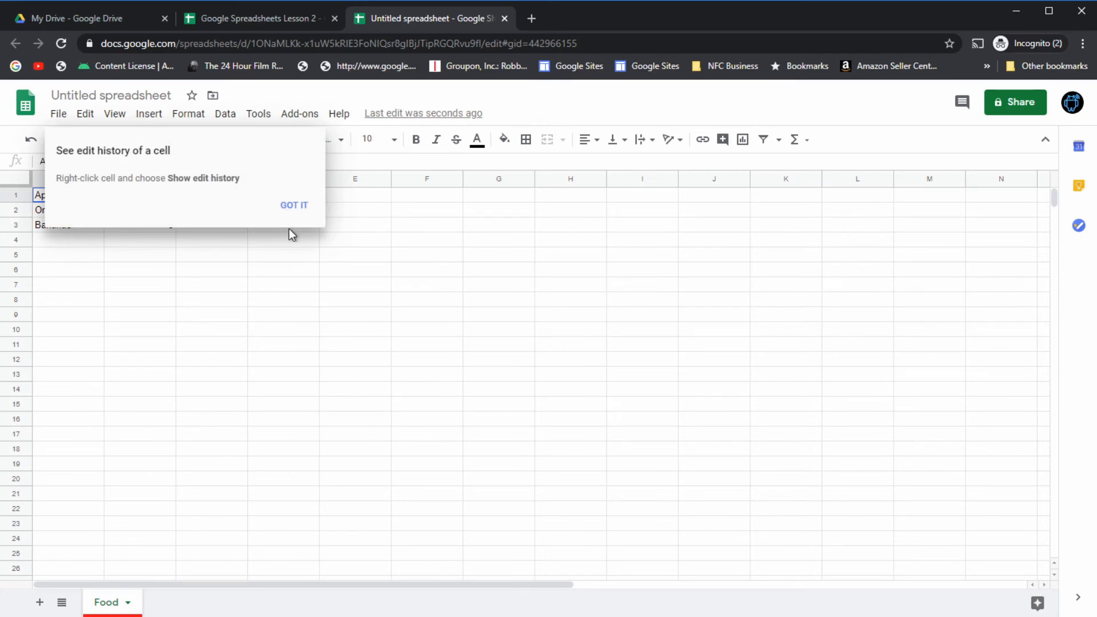
{"action": "left_click", "coordinate": [294, 205]}
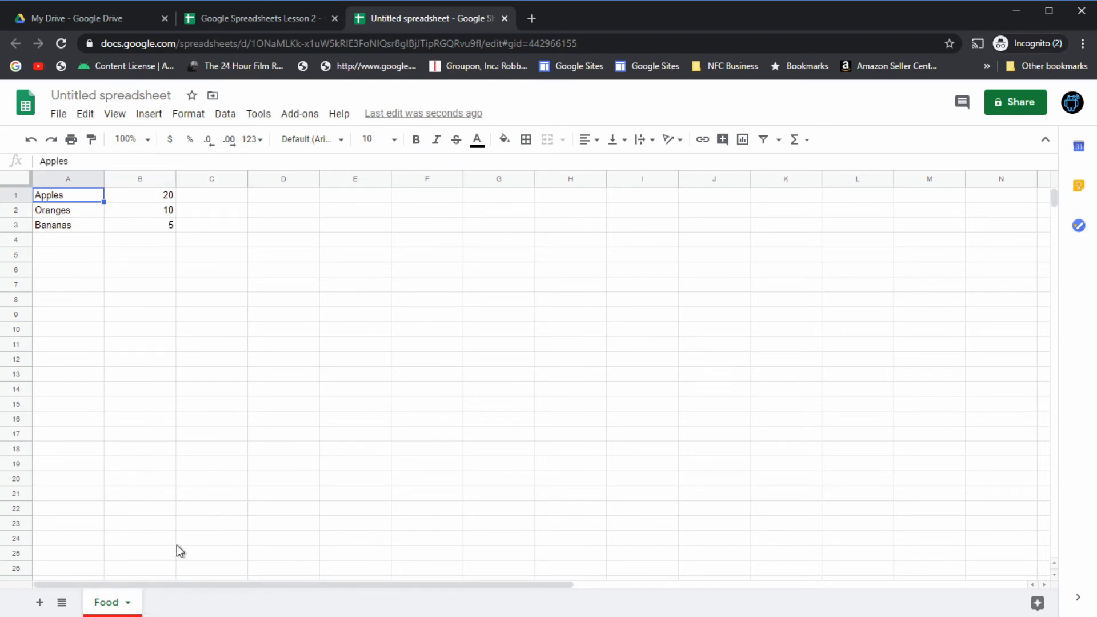
Back in Google Spreadsheets Lesson 2, copy the Funds sheet into the existing, most recently modified Untitled spreadsheet.
{"action": "left_click", "coordinate": [266, 19]}
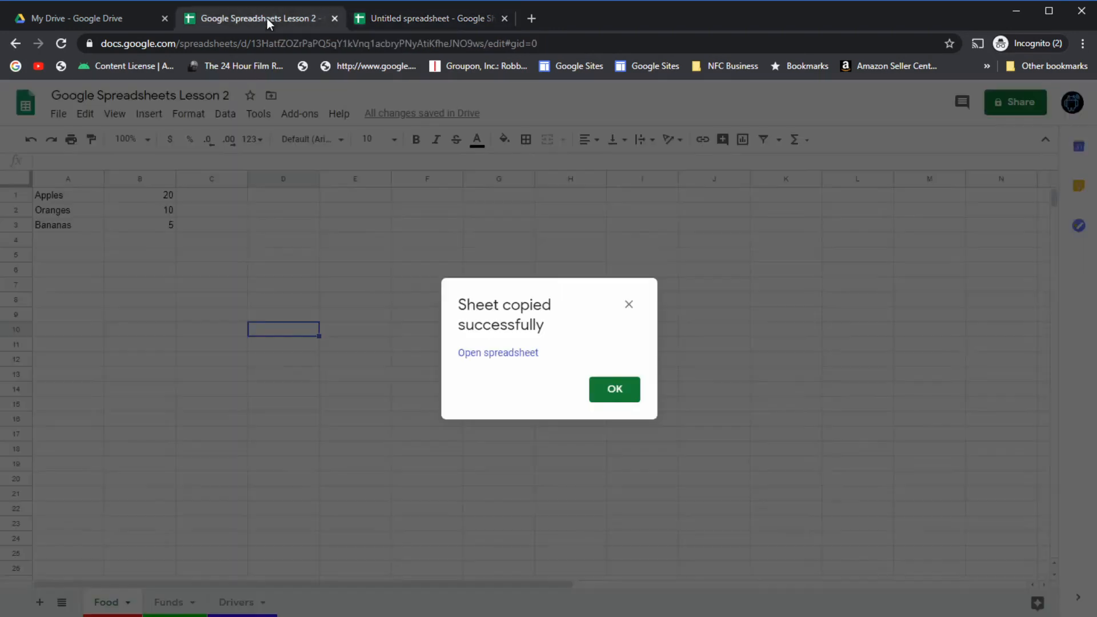
{"action": "left_click", "coordinate": [629, 304]}
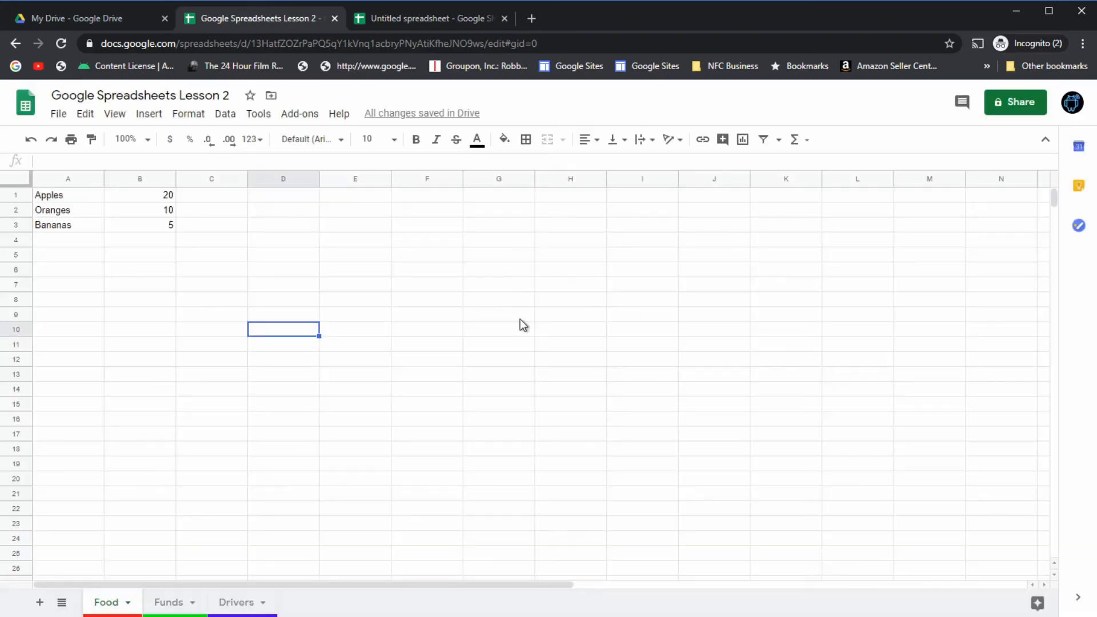
{"action": "left_click", "coordinate": [194, 603]}
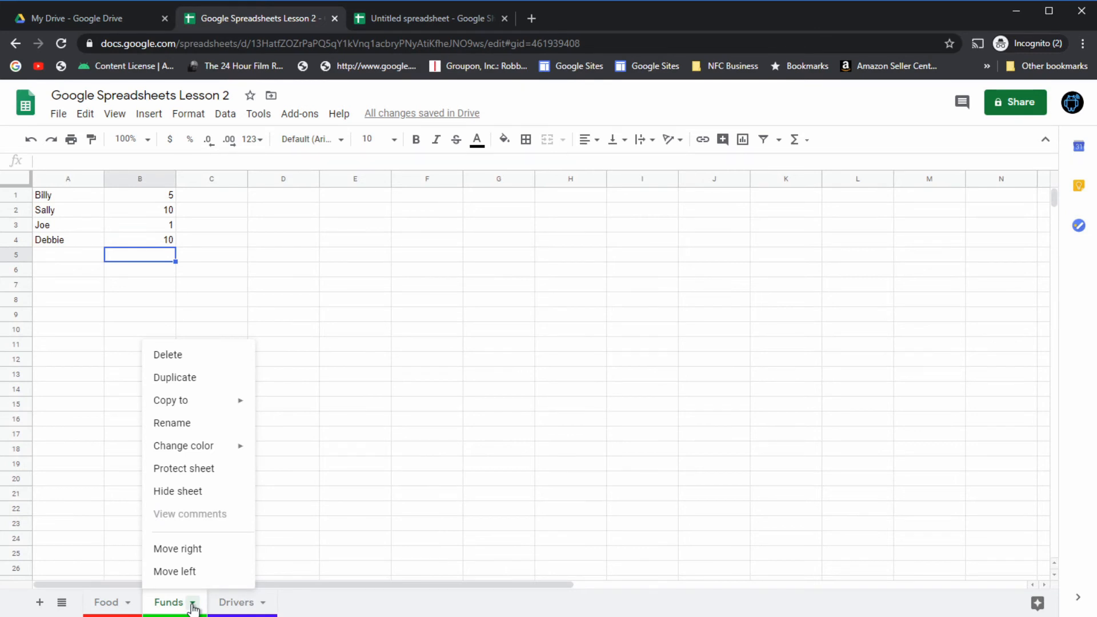
{"action": "mouse_move", "coordinate": [209, 406]}
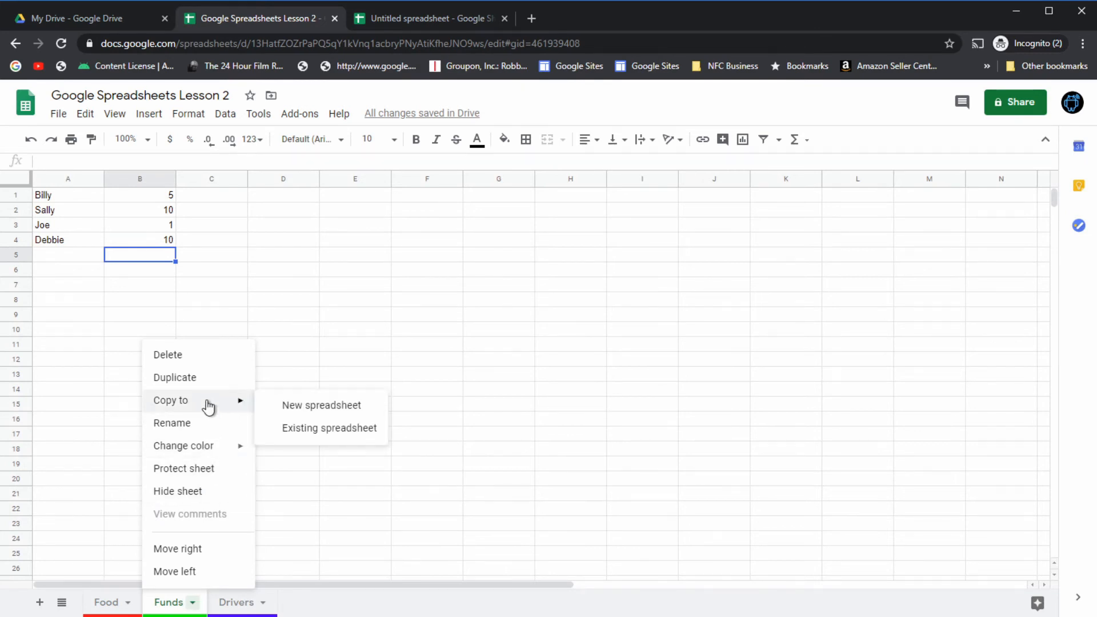
{"action": "left_click", "coordinate": [348, 436]}
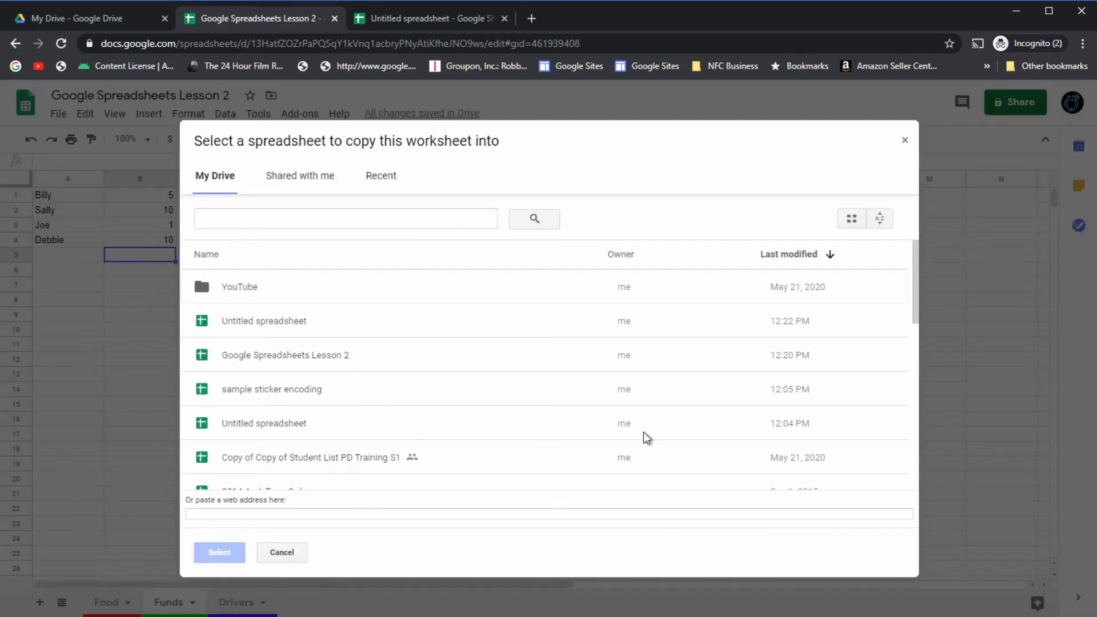
{"action": "left_click", "coordinate": [286, 319]}
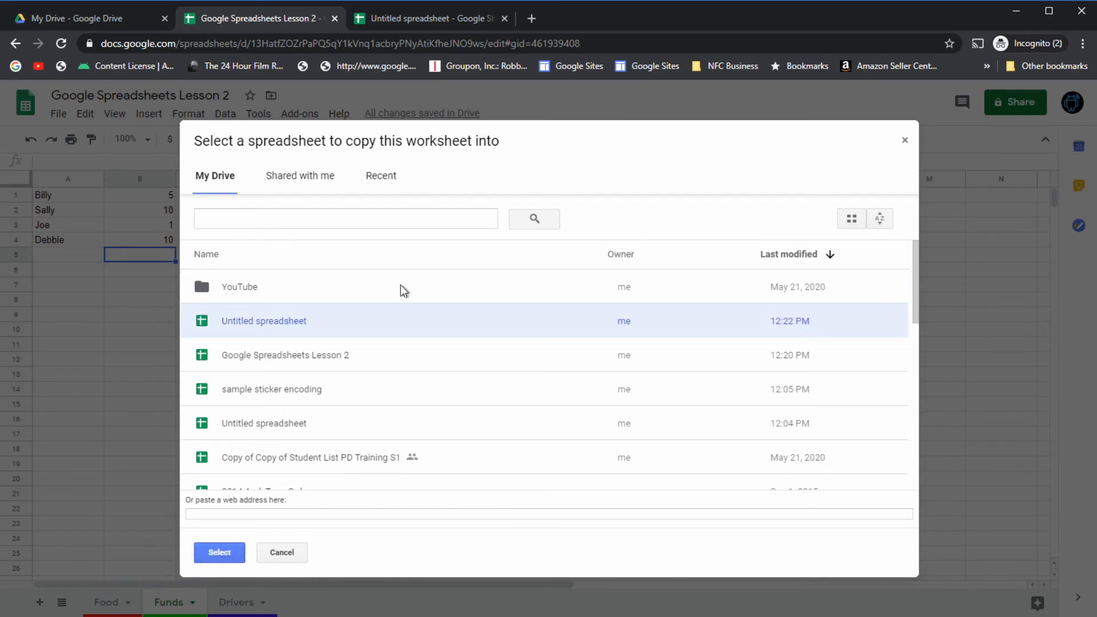
{"action": "left_click", "coordinate": [220, 554]}
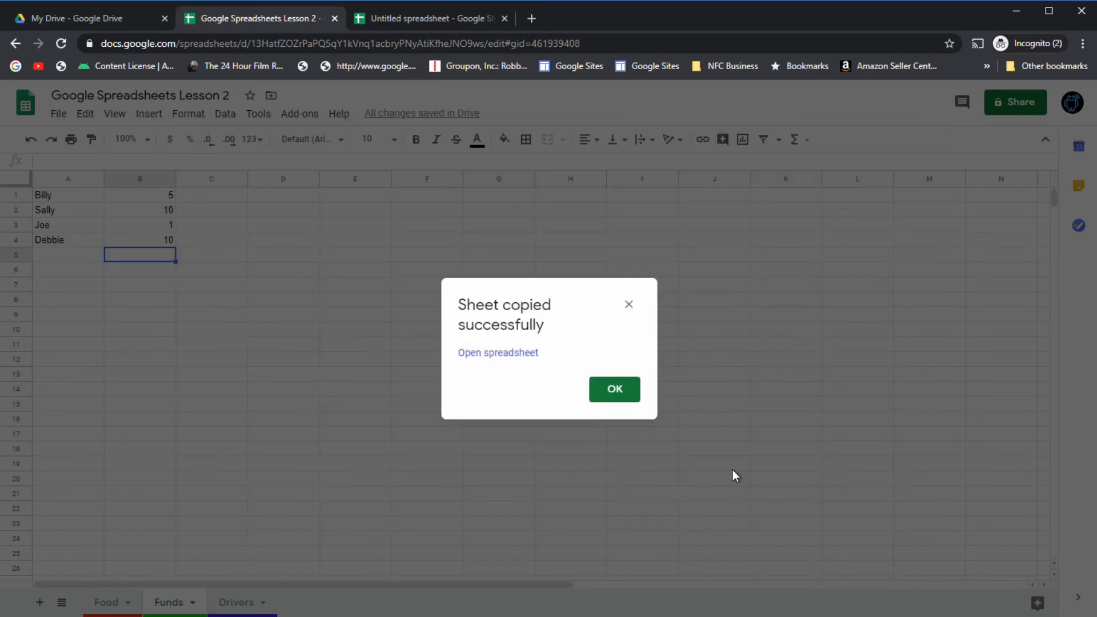
{"action": "left_click", "coordinate": [615, 390]}
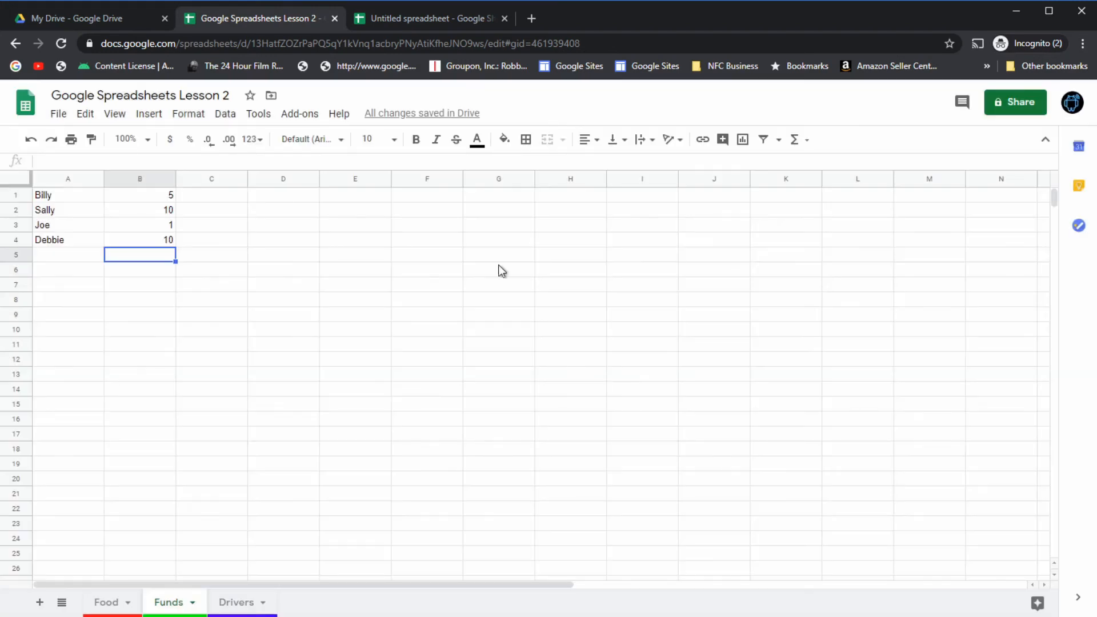
Check the copied Funds sheet in the Untitled spreadsheet and close that spreadsheet.
{"action": "left_click", "coordinate": [405, 19]}
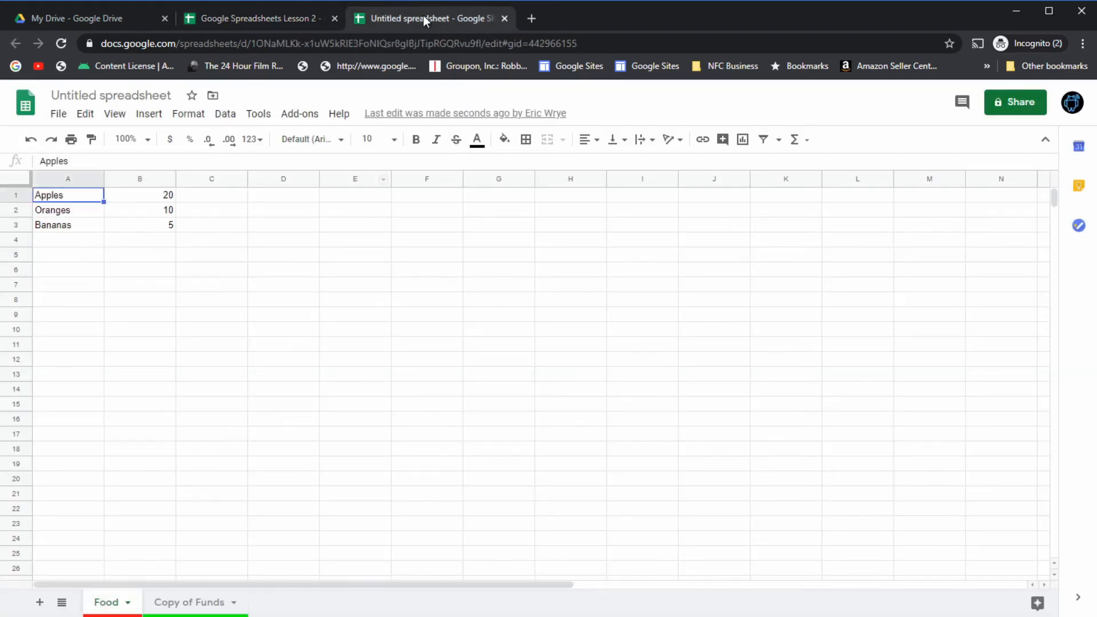
{"action": "left_click", "coordinate": [185, 605]}
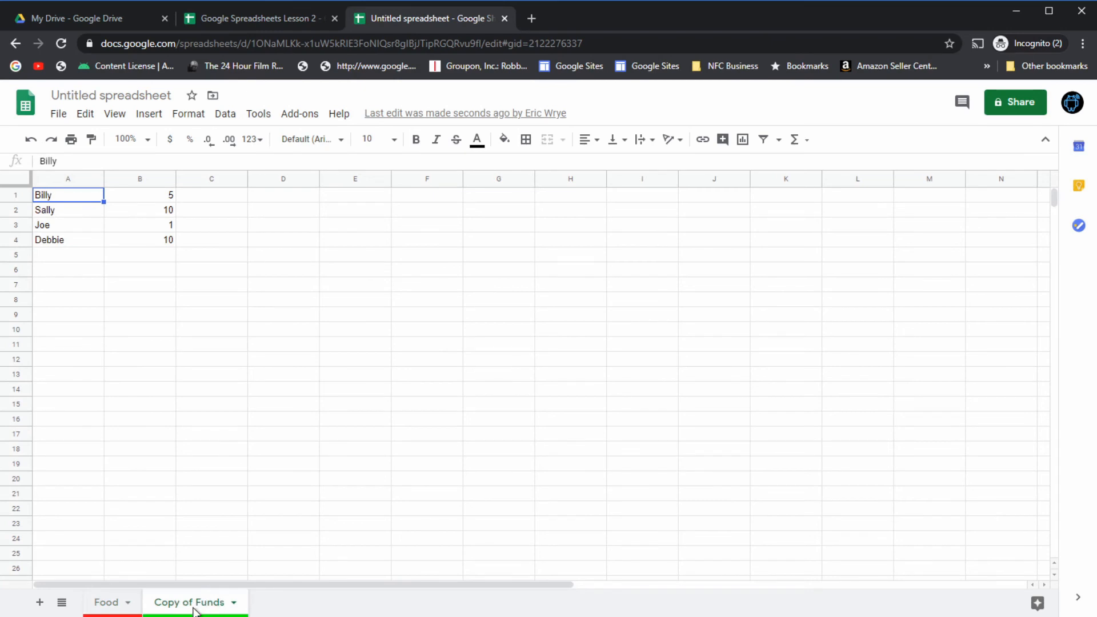
{"action": "left_click", "coordinate": [505, 18]}
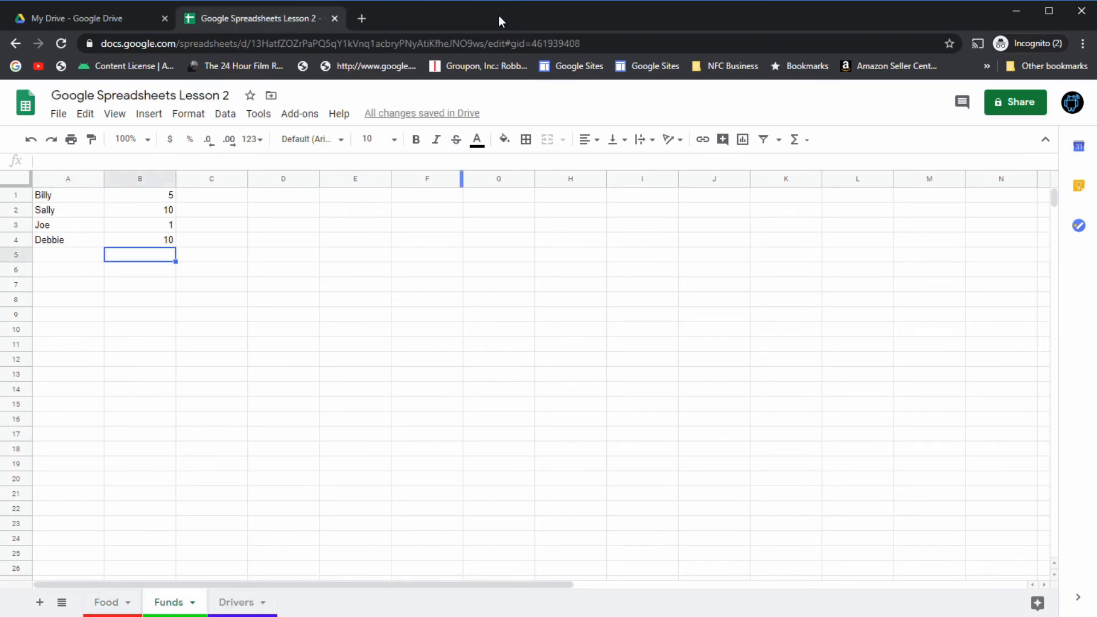
{"action": "left_click", "coordinate": [128, 604]}
{"action": "left_click", "coordinate": [129, 604]}
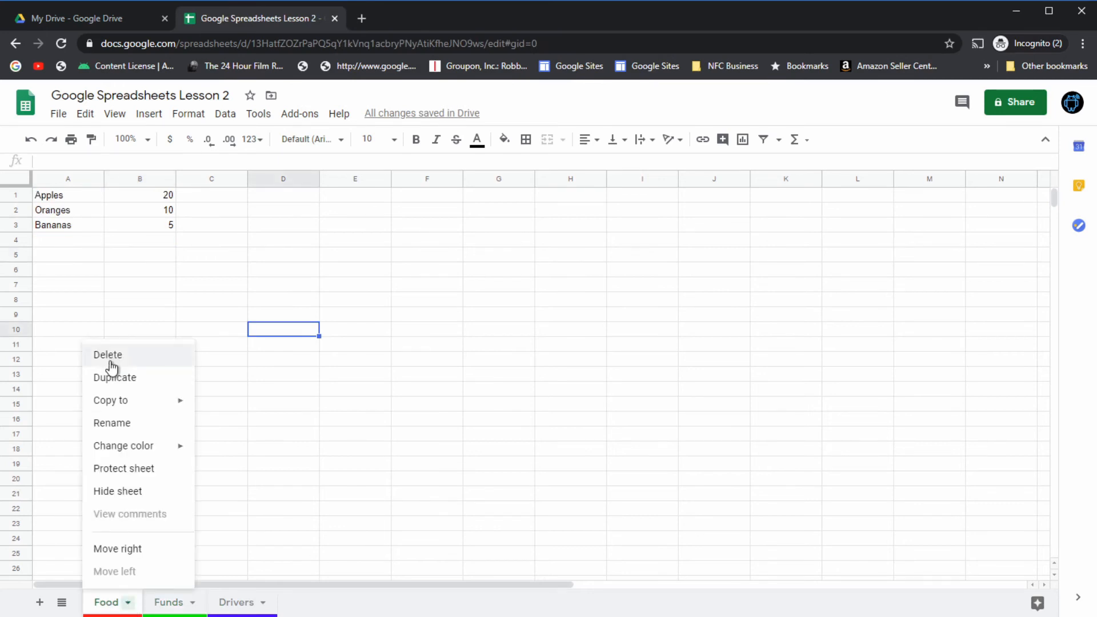
{"action": "left_click", "coordinate": [260, 398]}
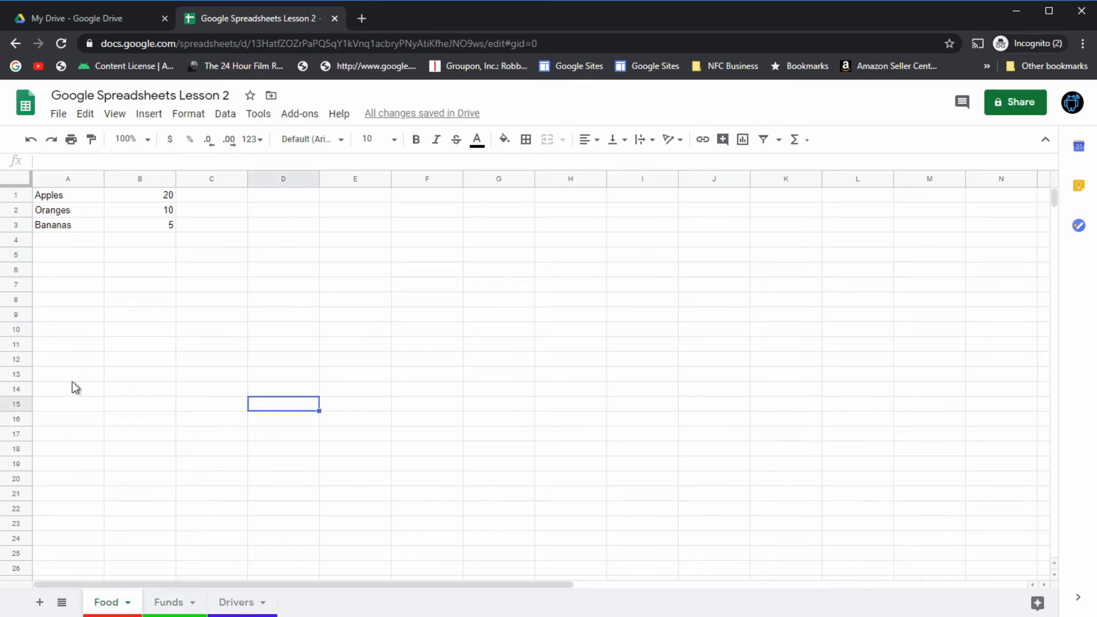
{"action": "left_click", "coordinate": [171, 603]}
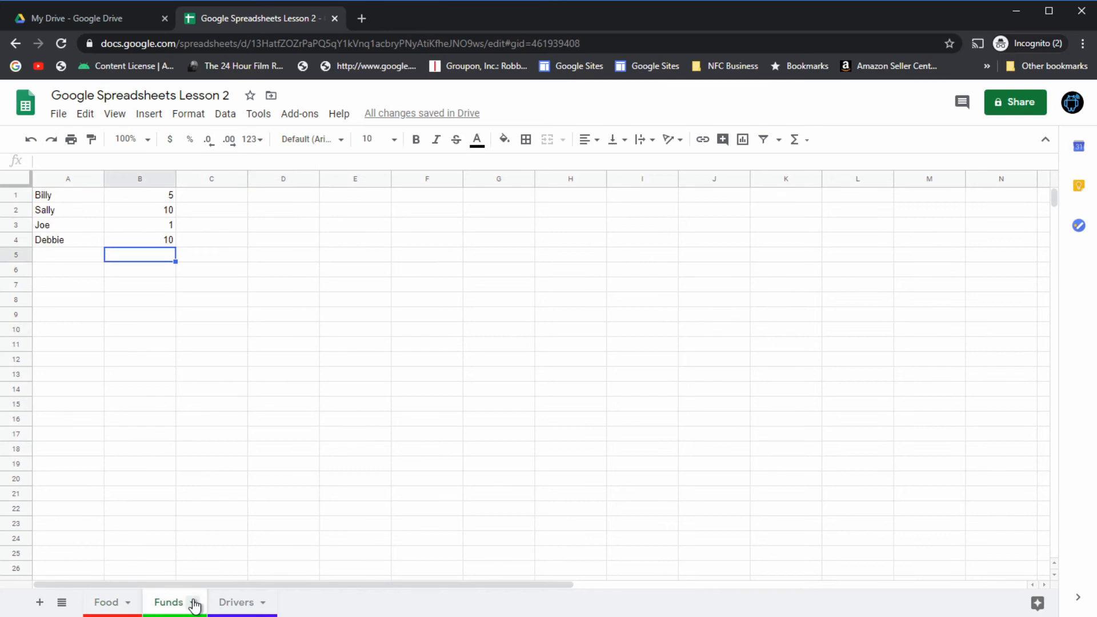
{"action": "left_click", "coordinate": [194, 604]}
{"action": "mouse_move", "coordinate": [189, 403]}
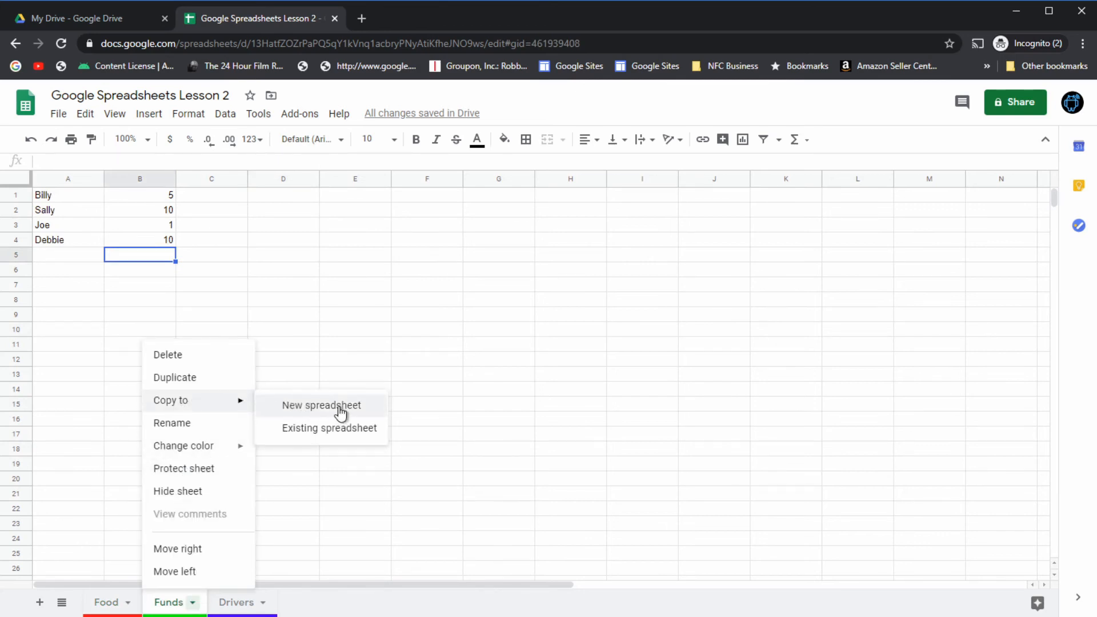
{"action": "left_click", "coordinate": [453, 348]}
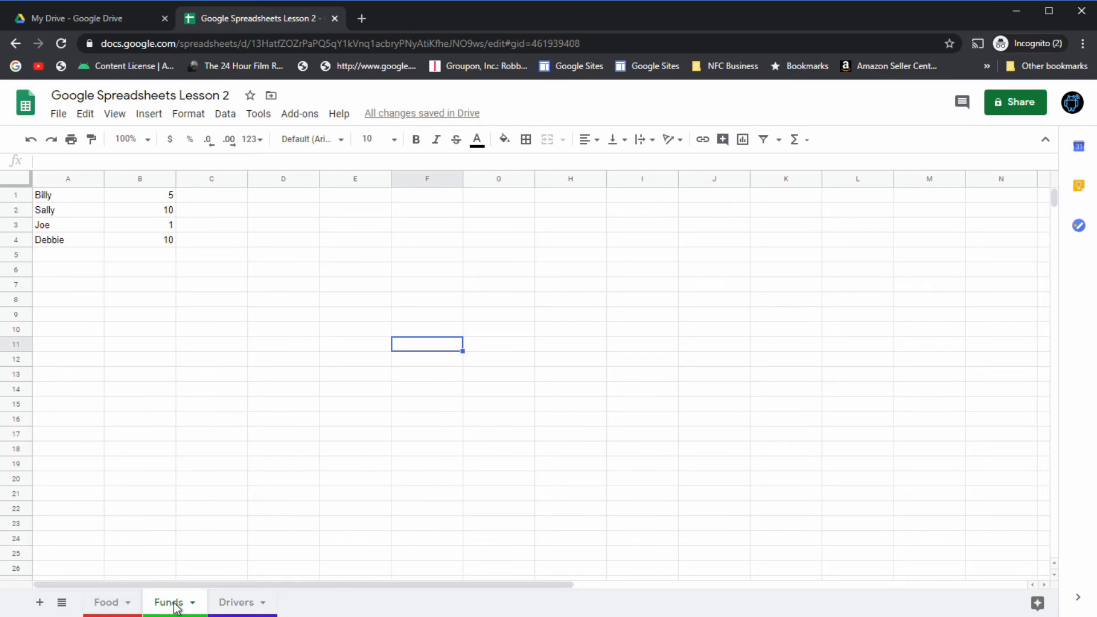
Move the Funds sheet ahead of Food, then rearrange the sheets into the order Drivers, Food, Funds.
{"action": "left_click_drag", "start_coordinate": [173, 605], "coordinate": [167, 602]}
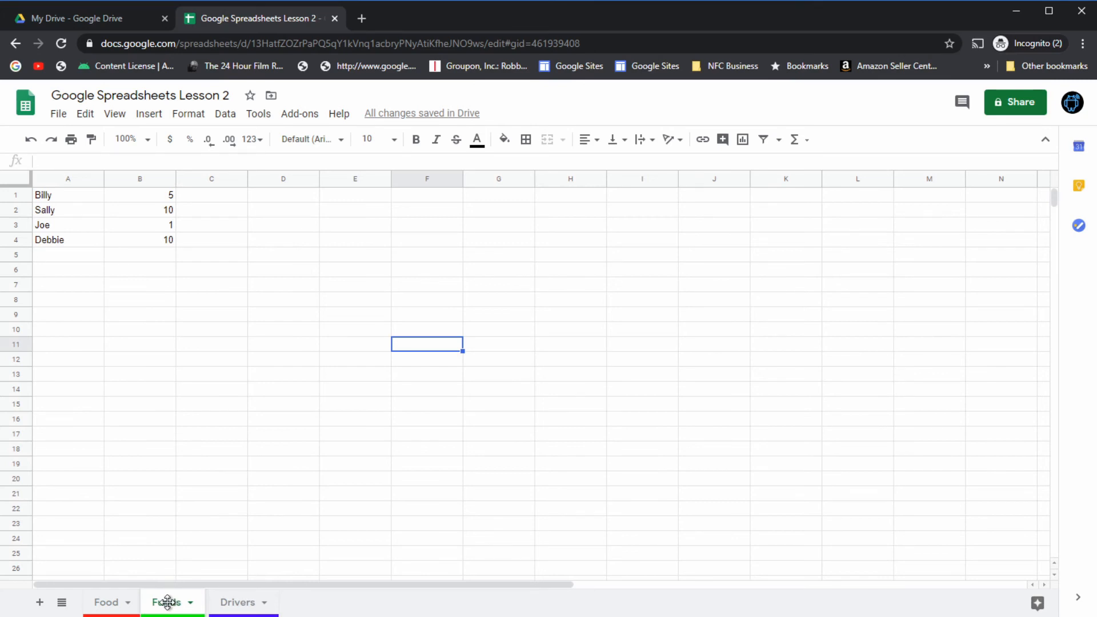
{"action": "left_click_drag", "start_coordinate": [167, 601], "coordinate": [108, 600]}
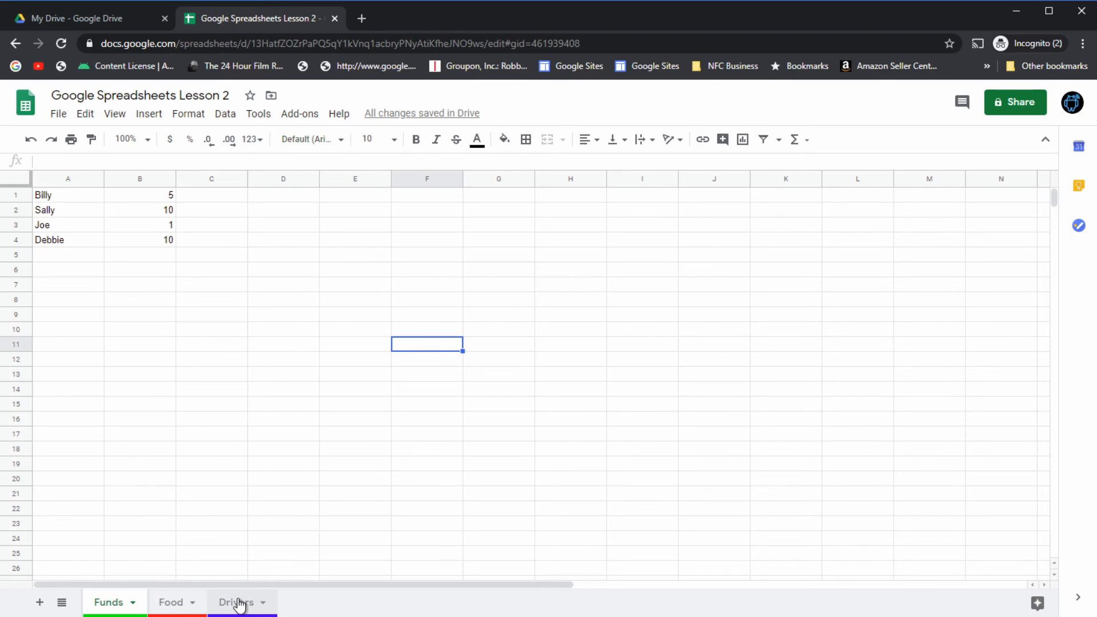
{"action": "left_click", "coordinate": [238, 604]}
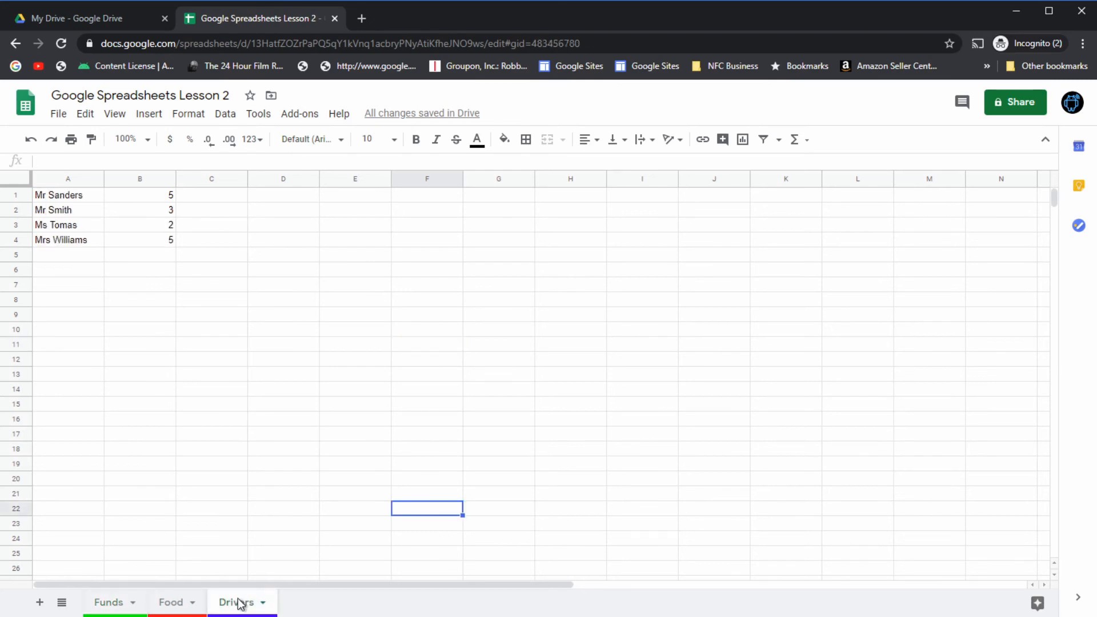
{"action": "mouse_move", "coordinate": [241, 607]}
{"action": "left_mouse_down"}
{"action": "mouse_move", "coordinate": [110, 603]}
{"action": "mouse_move", "coordinate": [257, 603]}
{"action": "left_mouse_up"}
{"action": "left_click", "coordinate": [174, 606]}
Move the Food sheet to first place and the Funds sheet to second, giving the order Food, Funds, Drivers.
{"action": "left_click", "coordinate": [183, 607]}
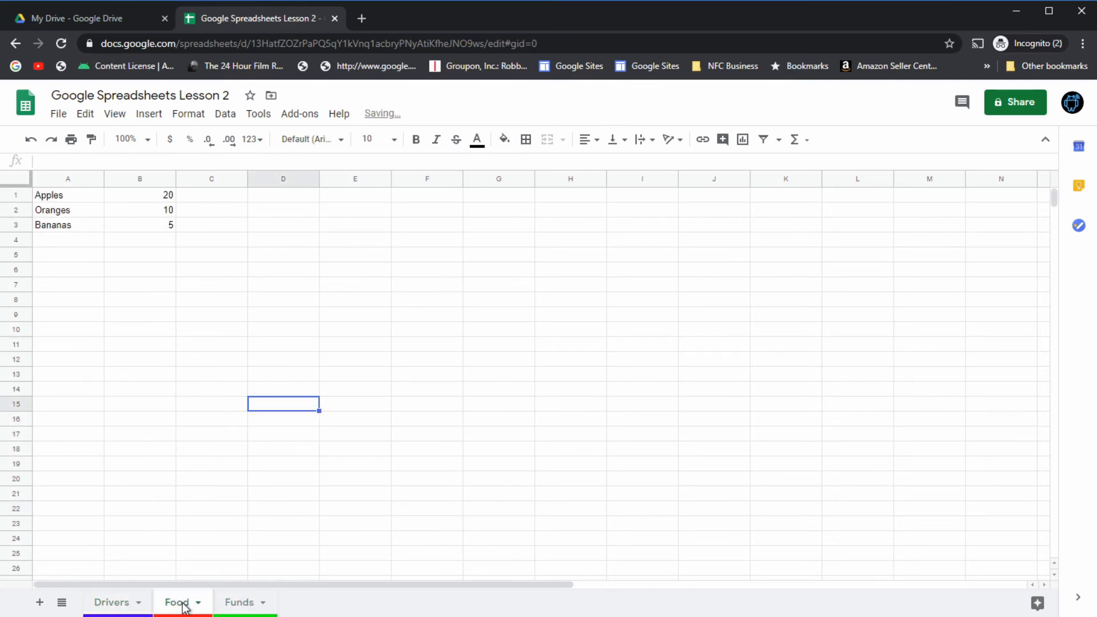
{"action": "left_click_drag", "start_coordinate": [184, 608], "coordinate": [98, 608]}
{"action": "left_click", "coordinate": [228, 609]}
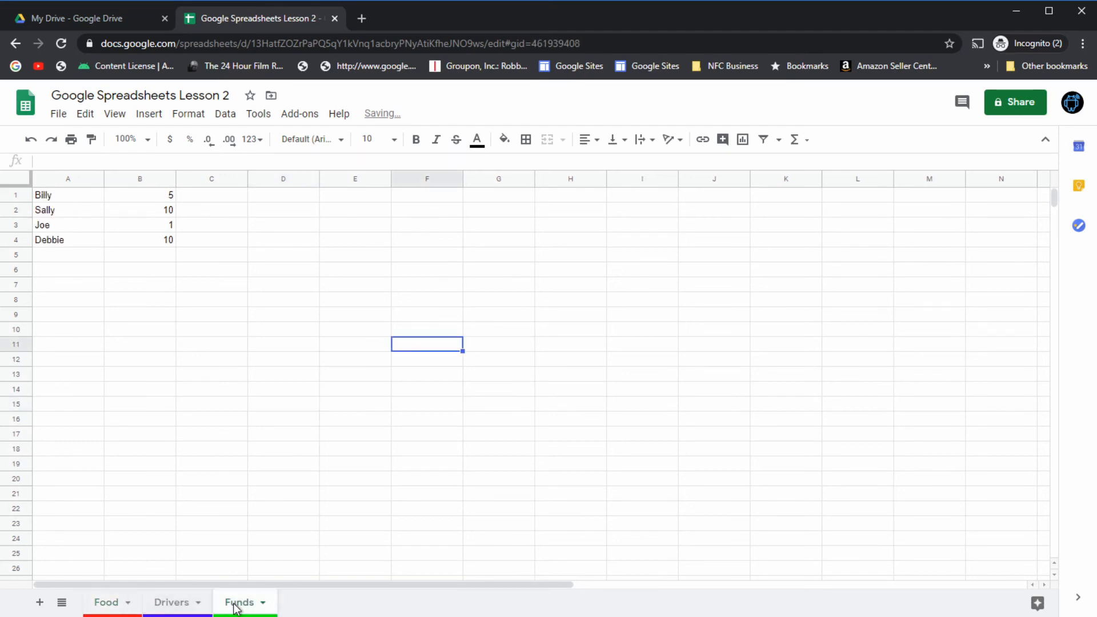
{"action": "left_click_drag", "start_coordinate": [229, 607], "coordinate": [144, 597]}
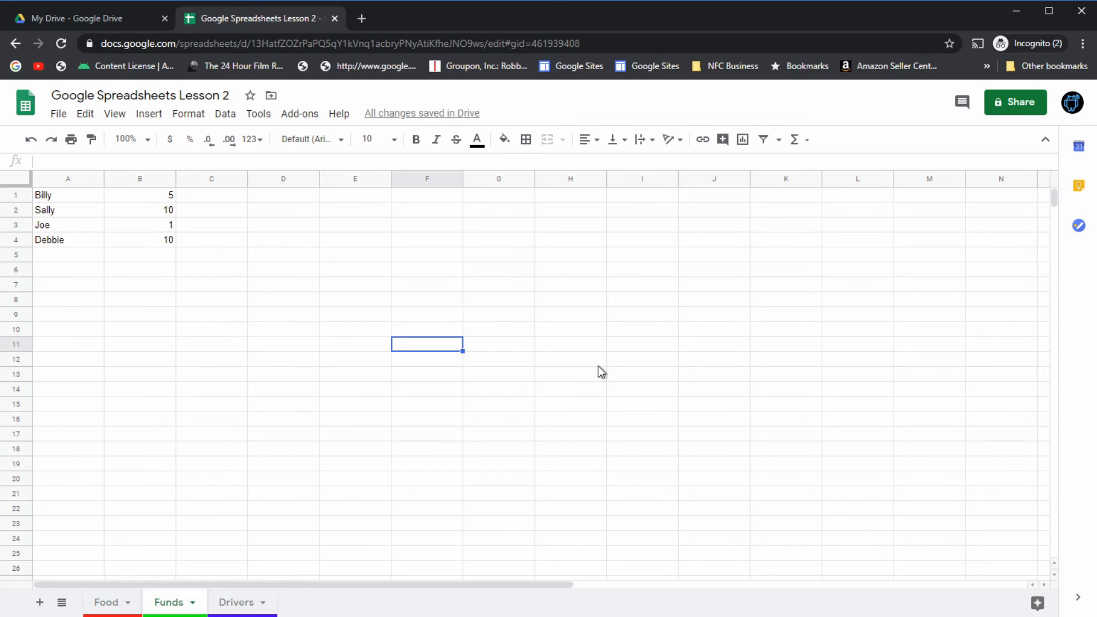
Add ten new blank sheets between the Funds and Drivers sheets.
{"action": "left_click", "coordinate": [39, 603]}
{"action": "left_click", "coordinate": [39, 604]}
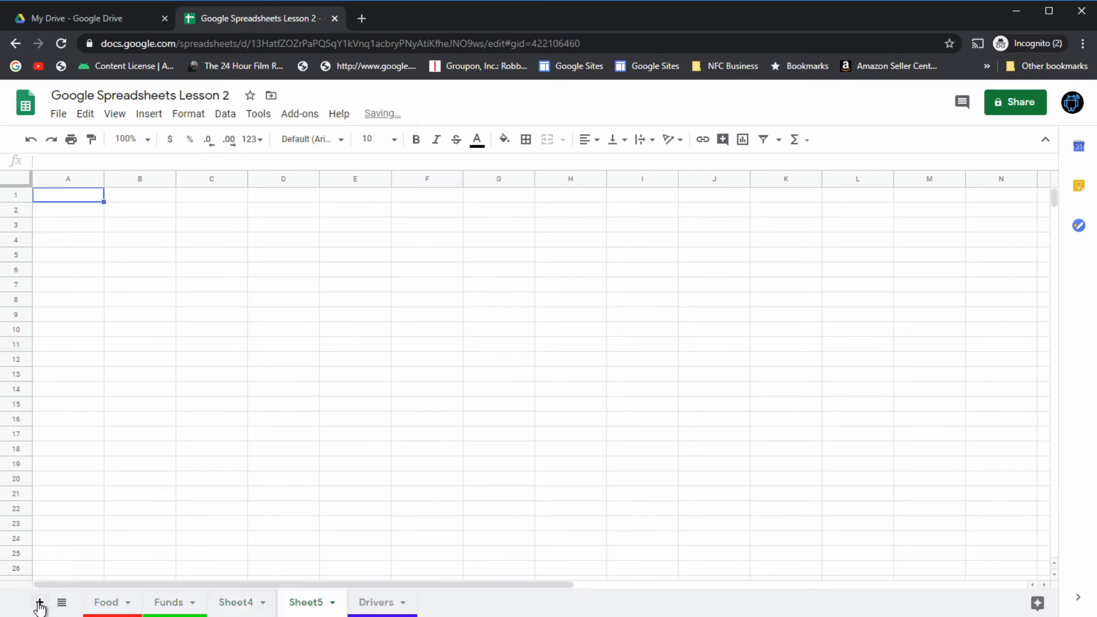
{"action": "left_click", "coordinate": [40, 603]}
{"action": "left_click", "coordinate": [39, 603]}
{"action": "left_click", "coordinate": [39, 604]}
{"action": "left_click", "coordinate": [39, 603]}
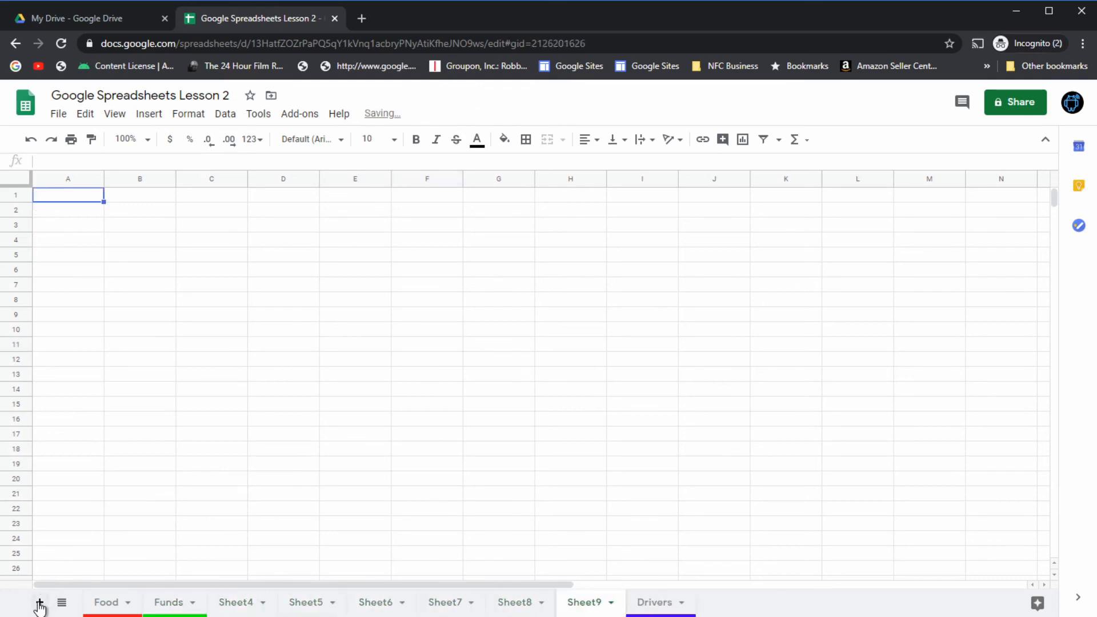
{"action": "left_click", "coordinate": [39, 603]}
{"action": "left_click", "coordinate": [39, 603]}
{"action": "left_click", "coordinate": [40, 603]}
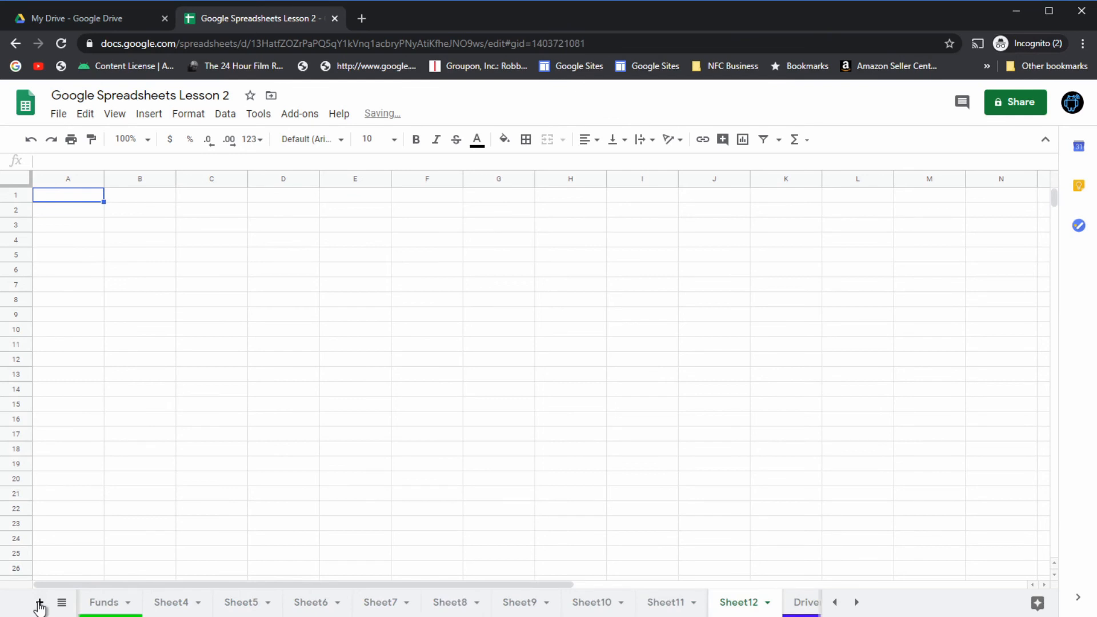
{"action": "left_click", "coordinate": [39, 603]}
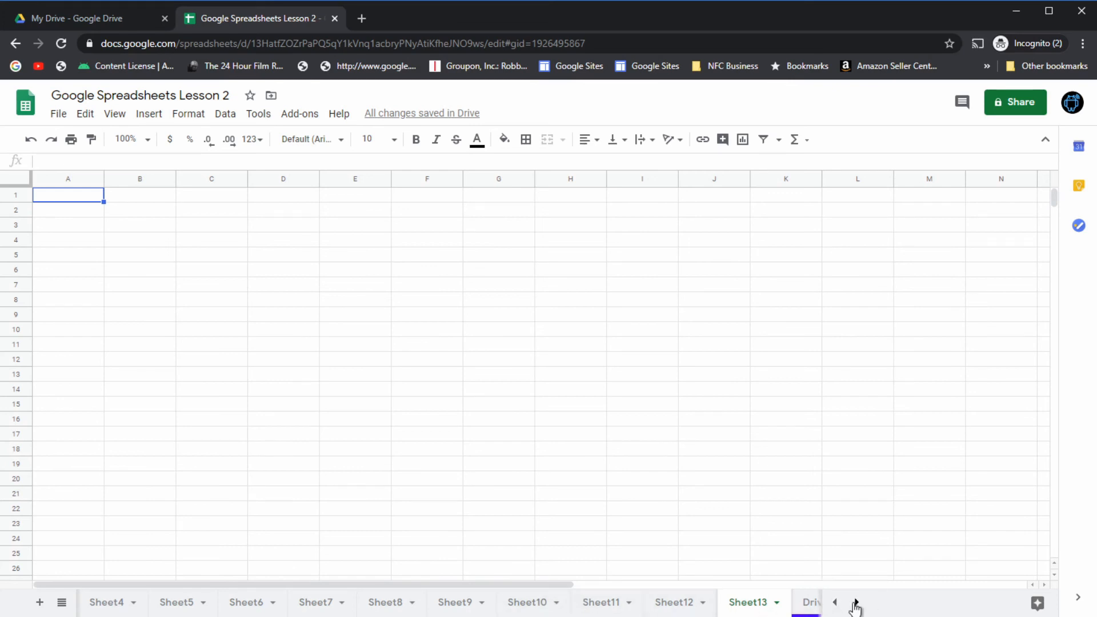
{"action": "left_click", "coordinate": [836, 604]}
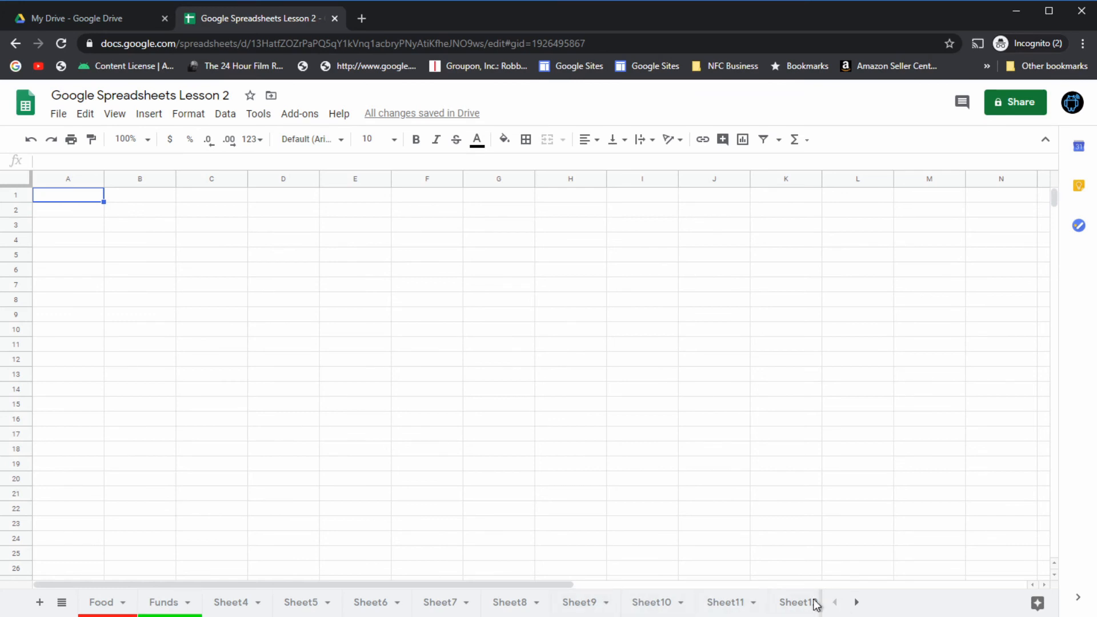
{"action": "left_click", "coordinate": [856, 602]}
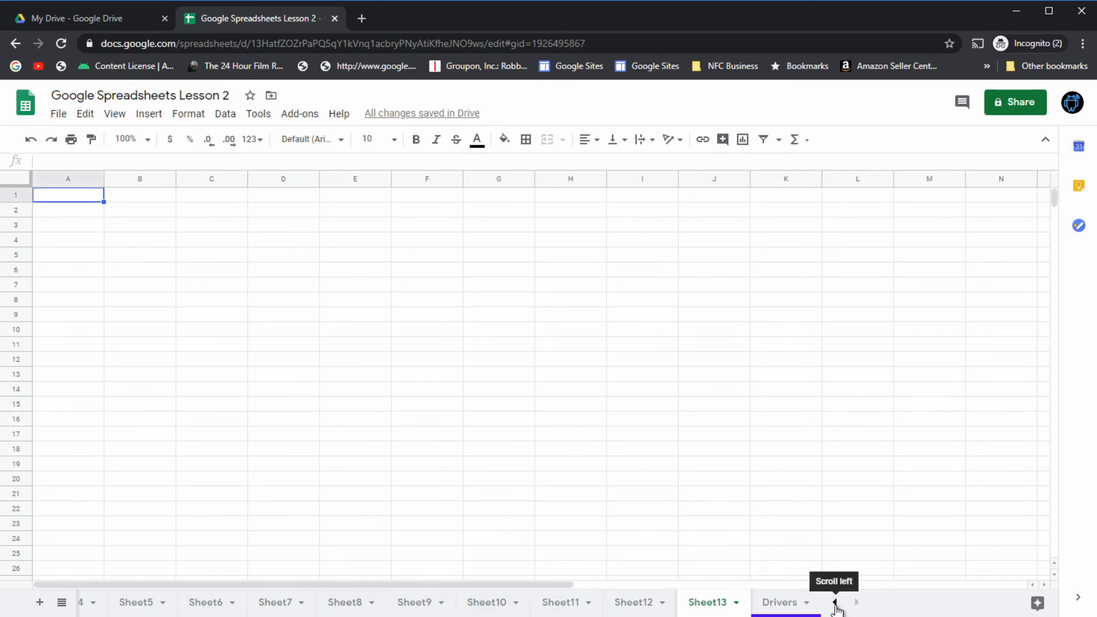
Browse the row of sheets in both directions, return to its start and open the Food sheet.
{"action": "left_click", "coordinate": [837, 603]}
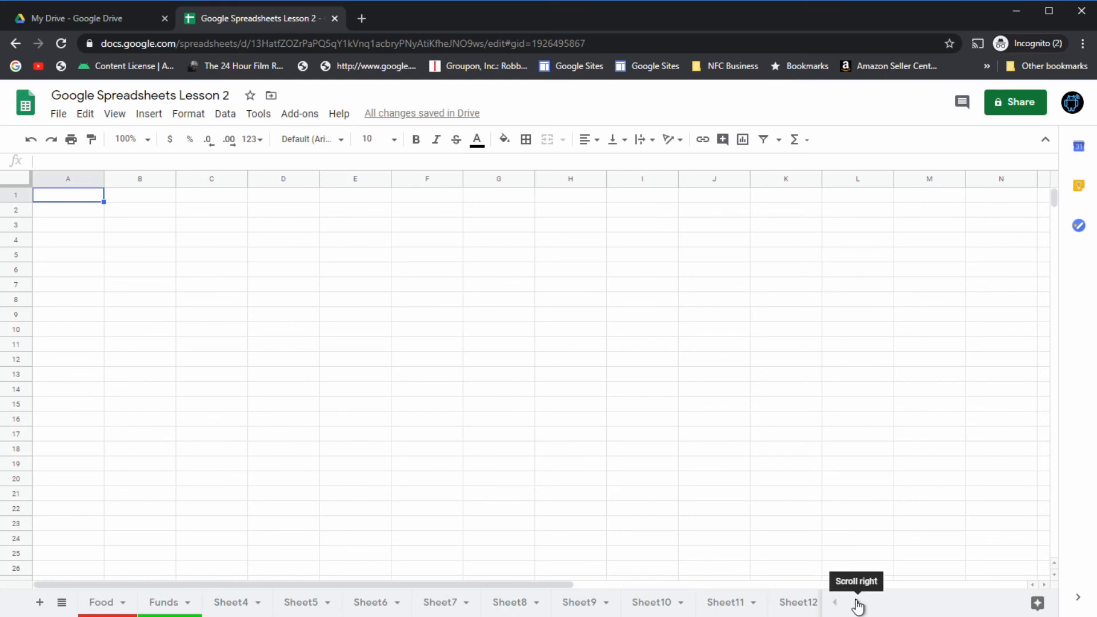
{"action": "left_click", "coordinate": [857, 604]}
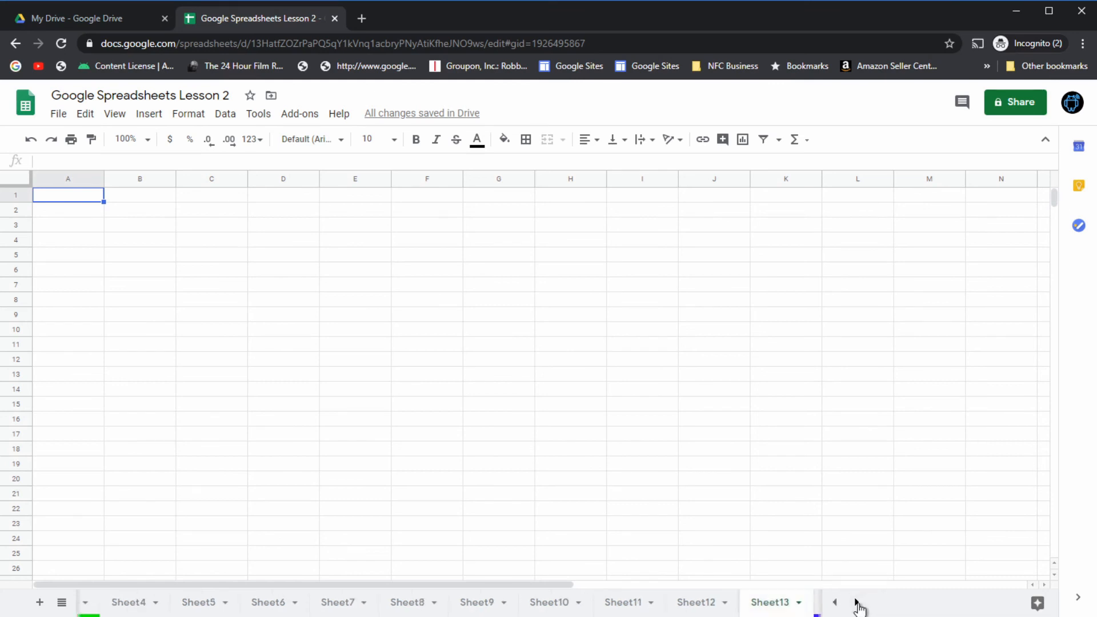
{"action": "left_click", "coordinate": [835, 603]}
{"action": "left_click", "coordinate": [837, 604]}
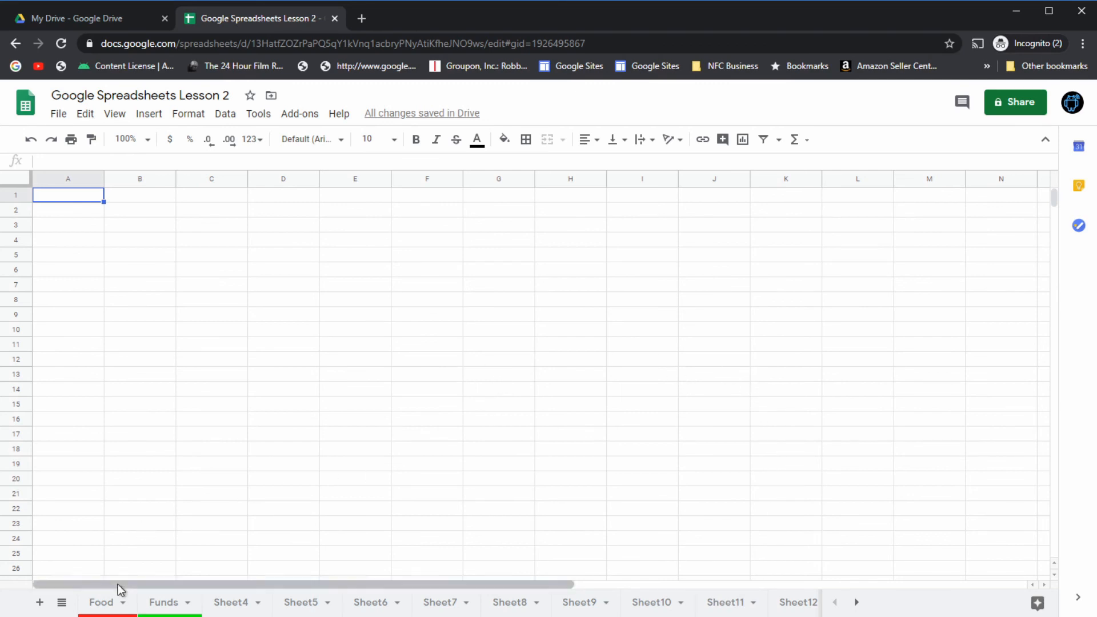
{"action": "left_click", "coordinate": [102, 602]}
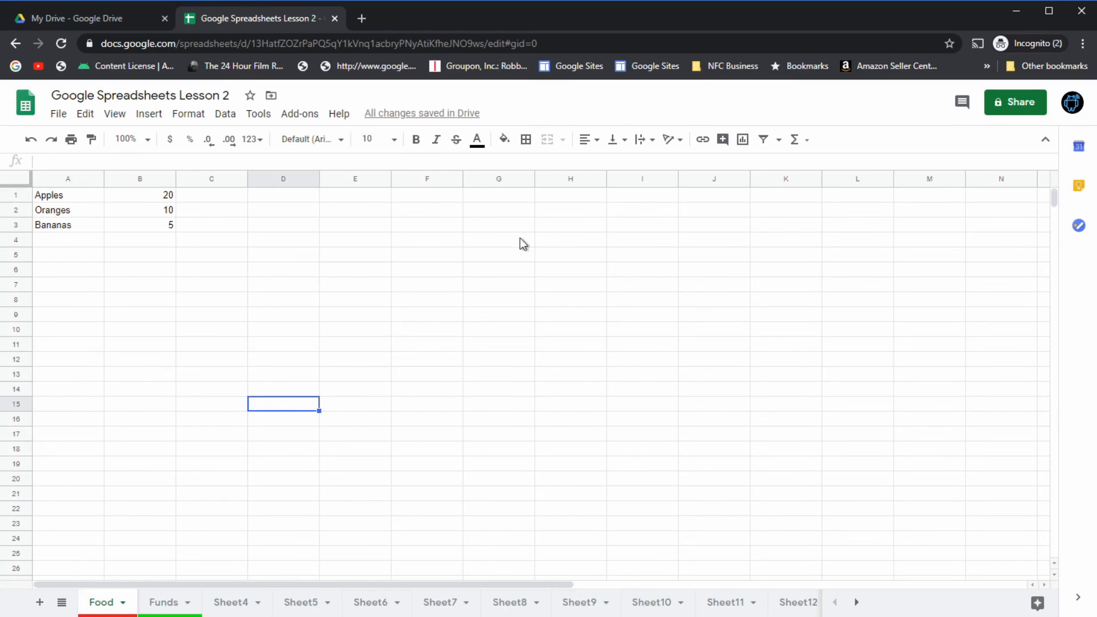
Review the fruit names and their quantities in columns A and B of the Food sheet.
{"action": "left_click", "coordinate": [81, 209]}
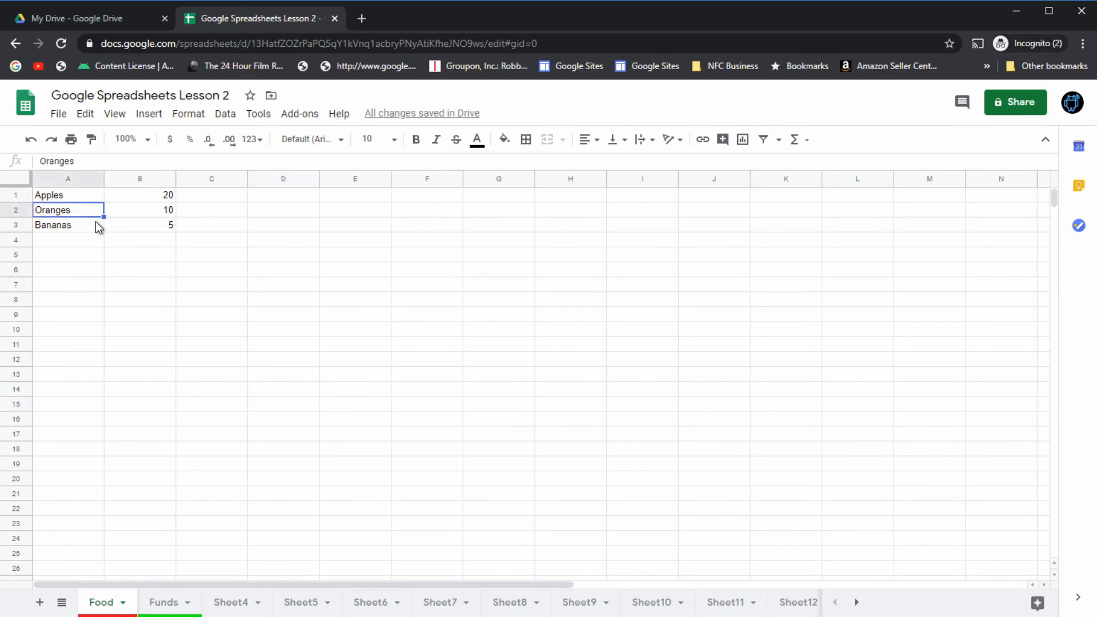
{"action": "left_click", "coordinate": [98, 226]}
{"action": "left_click", "coordinate": [78, 244]}
{"action": "left_click", "coordinate": [67, 226]}
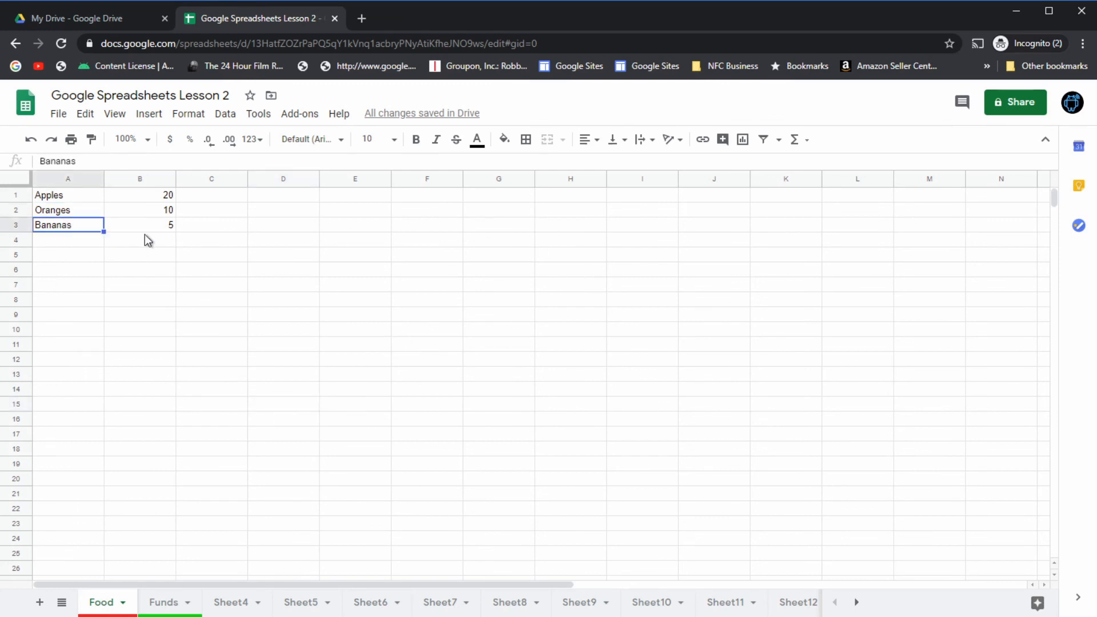
{"action": "left_click", "coordinate": [145, 226]}
{"action": "left_click", "coordinate": [152, 242]}
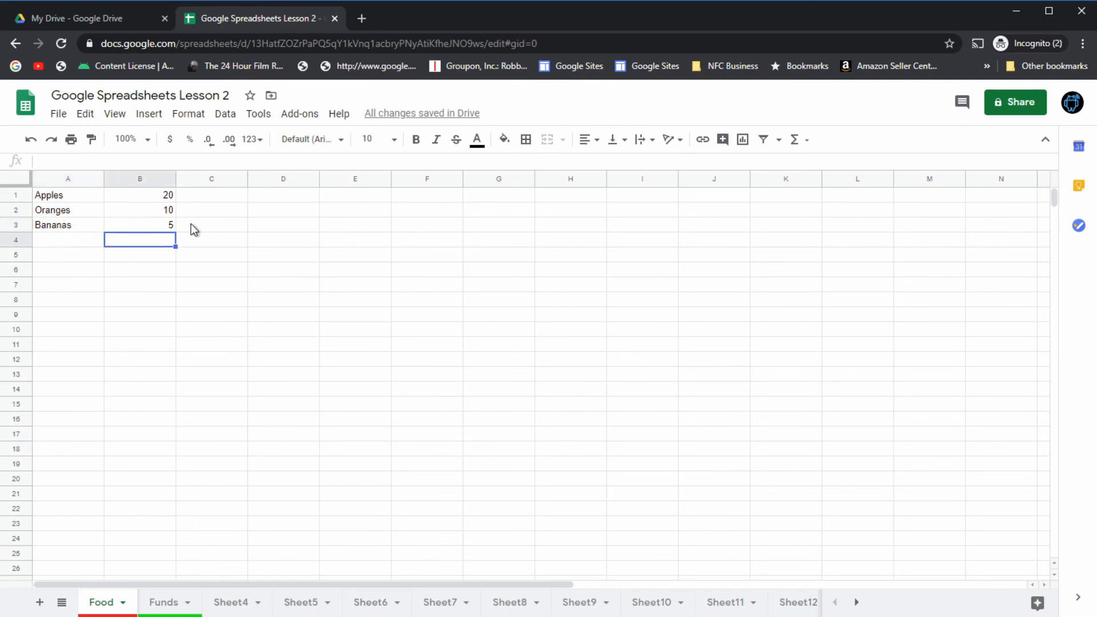
{"action": "left_click", "coordinate": [89, 213]}
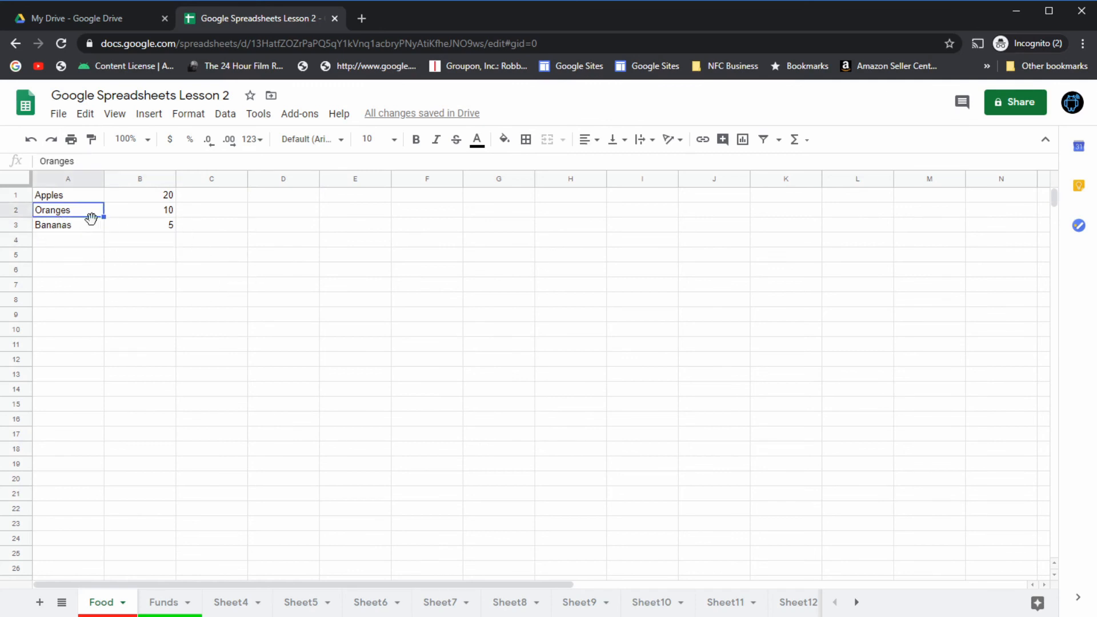
{"action": "left_click", "coordinate": [167, 227]}
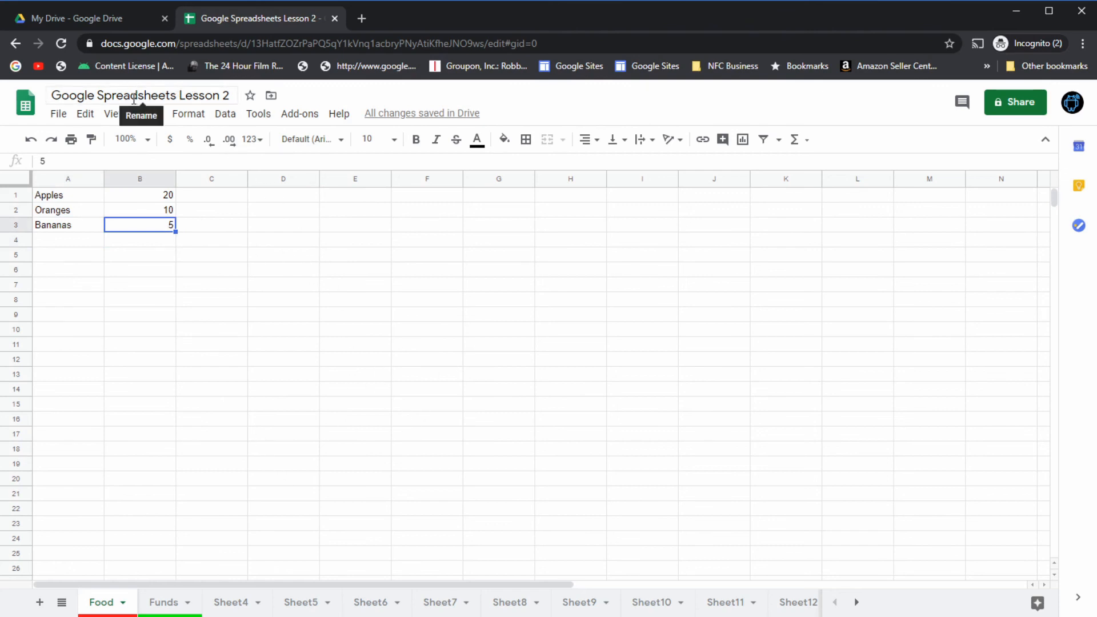
View the Funds sheet, and back on Food look over the available sheet actions and color choices without applying any.
{"action": "left_click", "coordinate": [171, 603]}
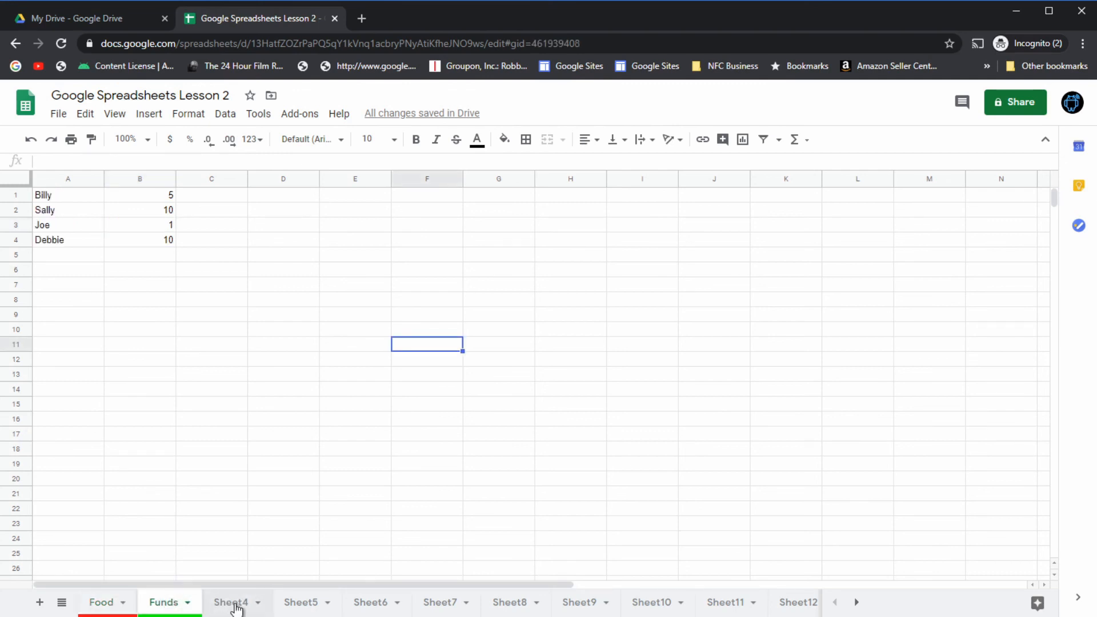
{"action": "left_click", "coordinate": [117, 605]}
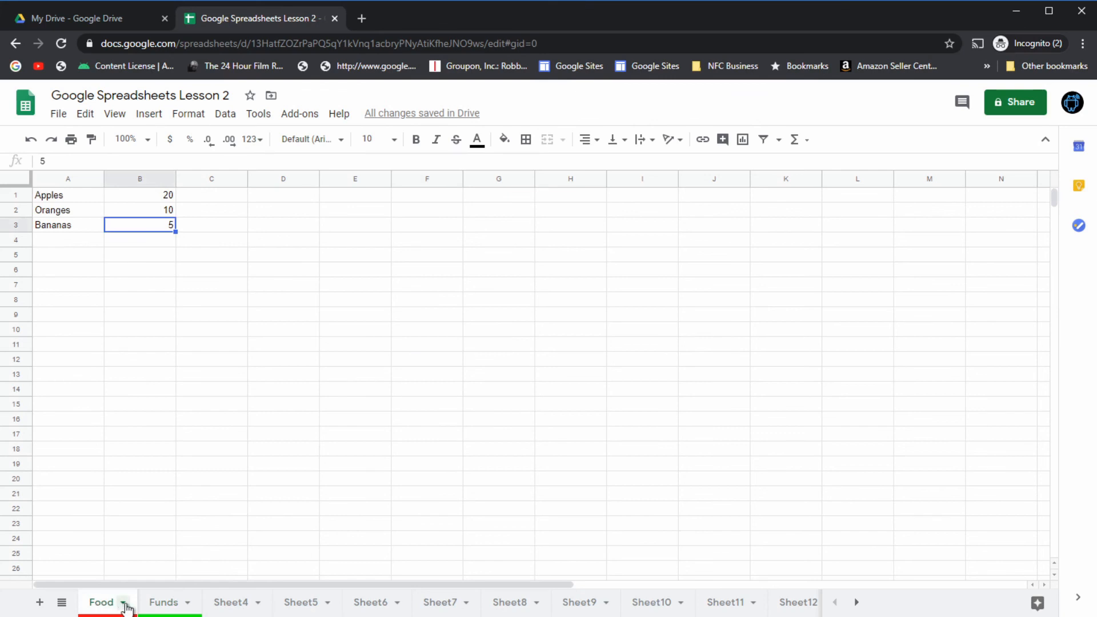
{"action": "left_click", "coordinate": [123, 603]}
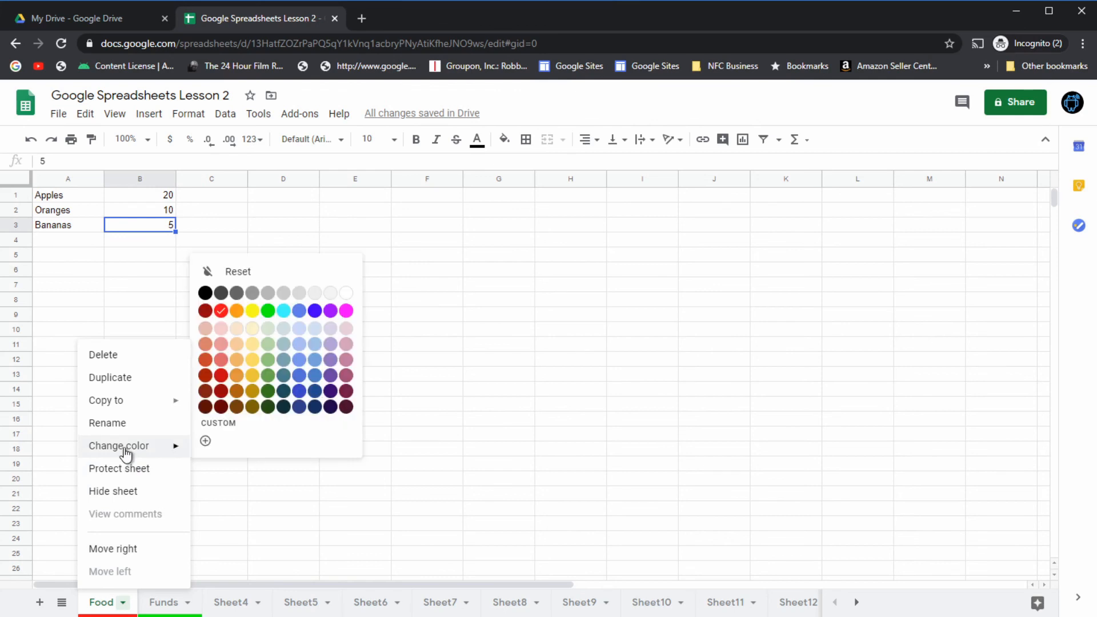
{"action": "mouse_move", "coordinate": [131, 411]}
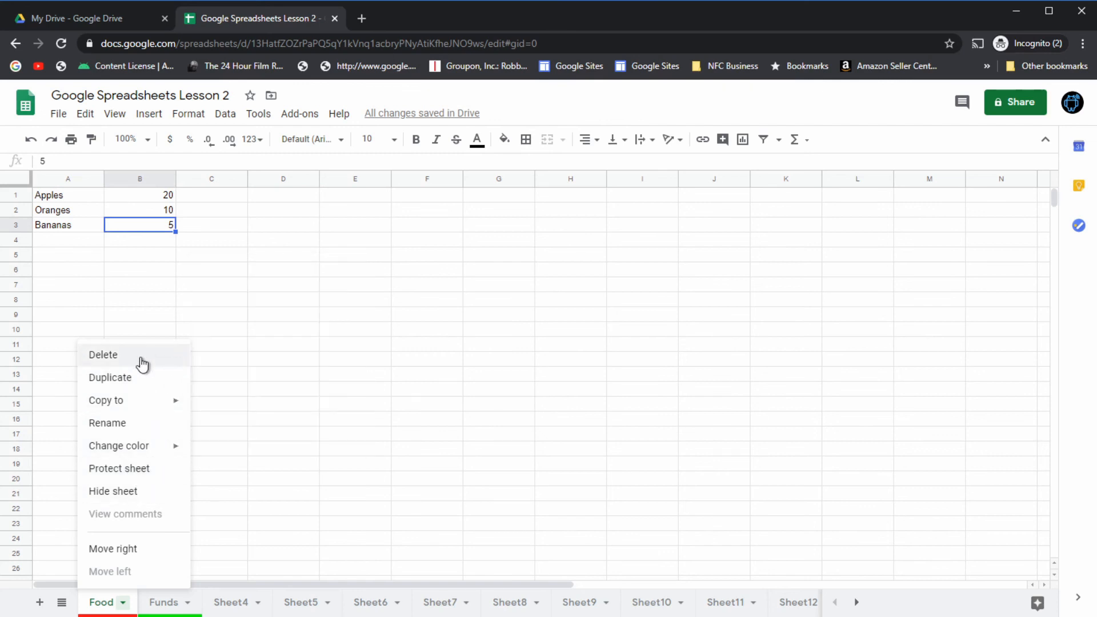
{"action": "left_click", "coordinate": [230, 495]}
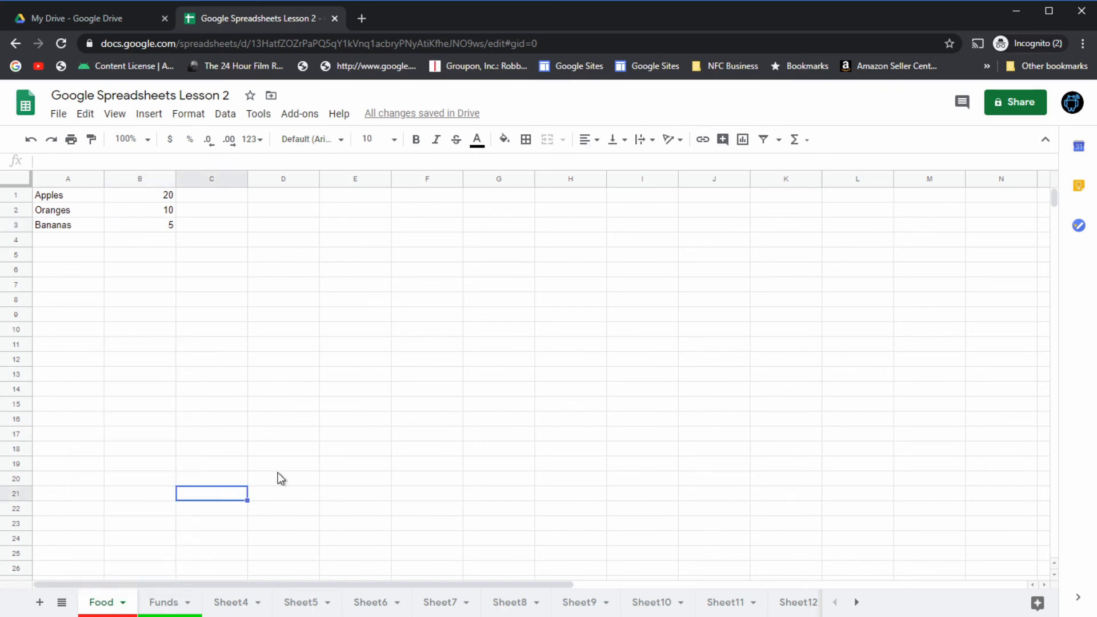